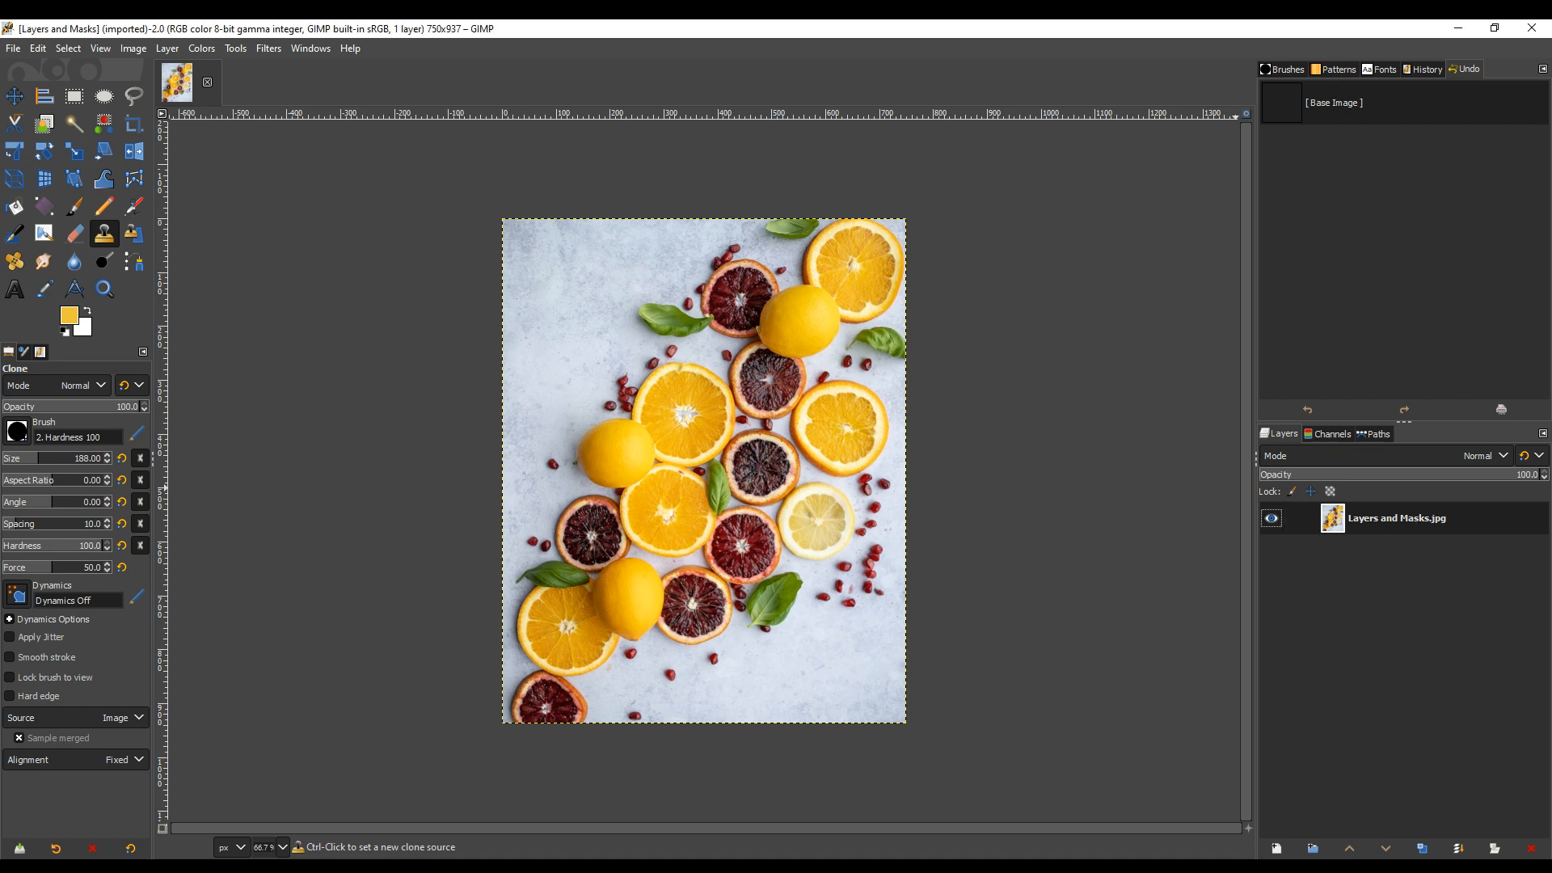
Add an alpha channel to the Layers and Masks.jpg layer and widen the toolbox dock
left_click(1467, 526)
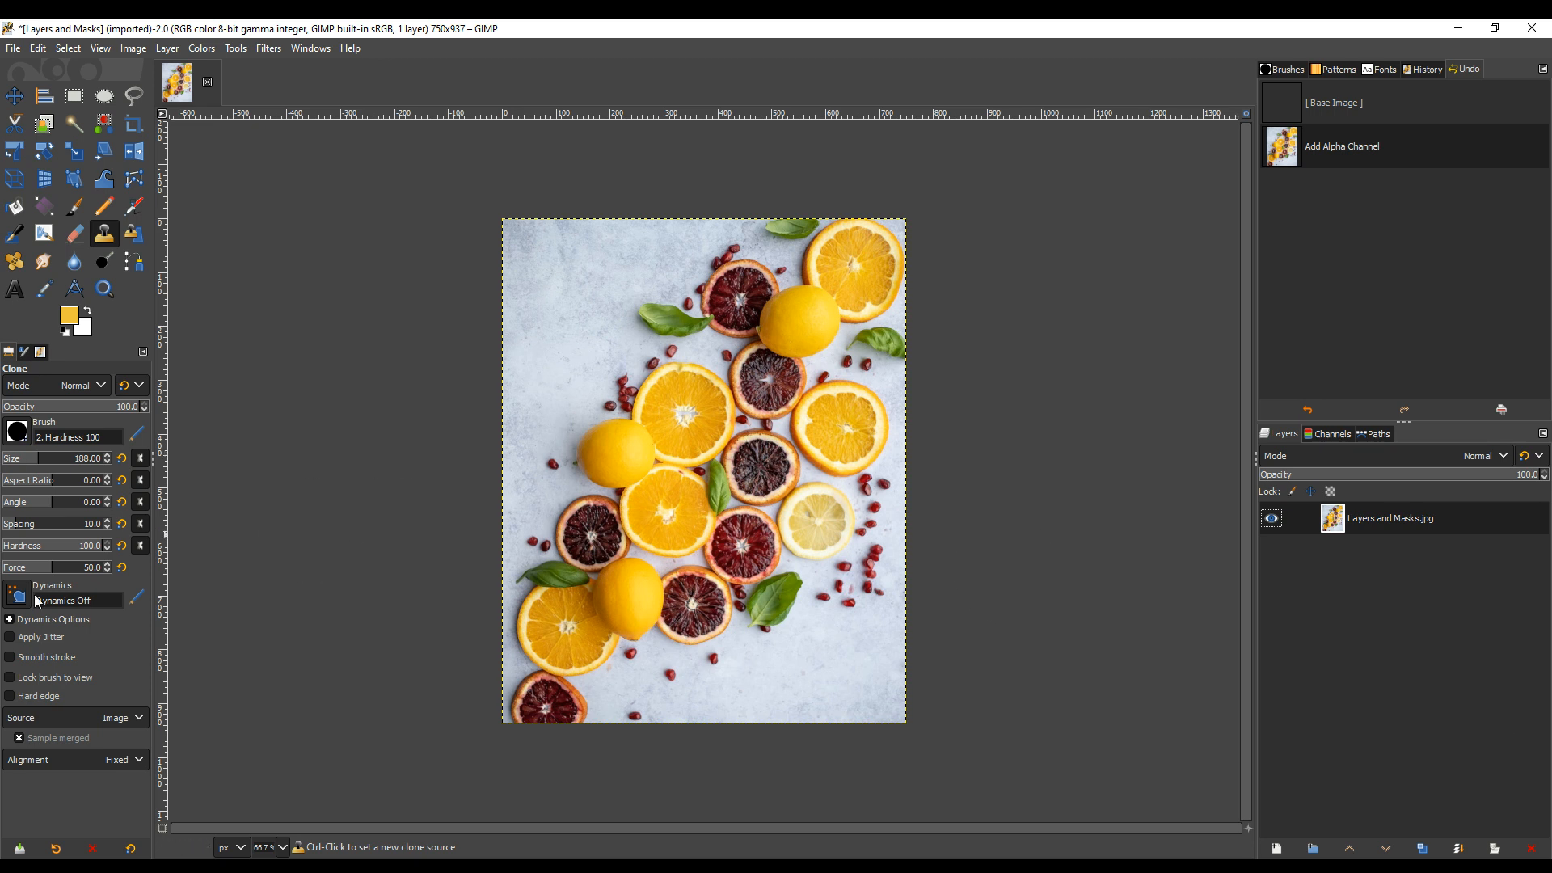
left_click_drag(153, 463, 211, 462)
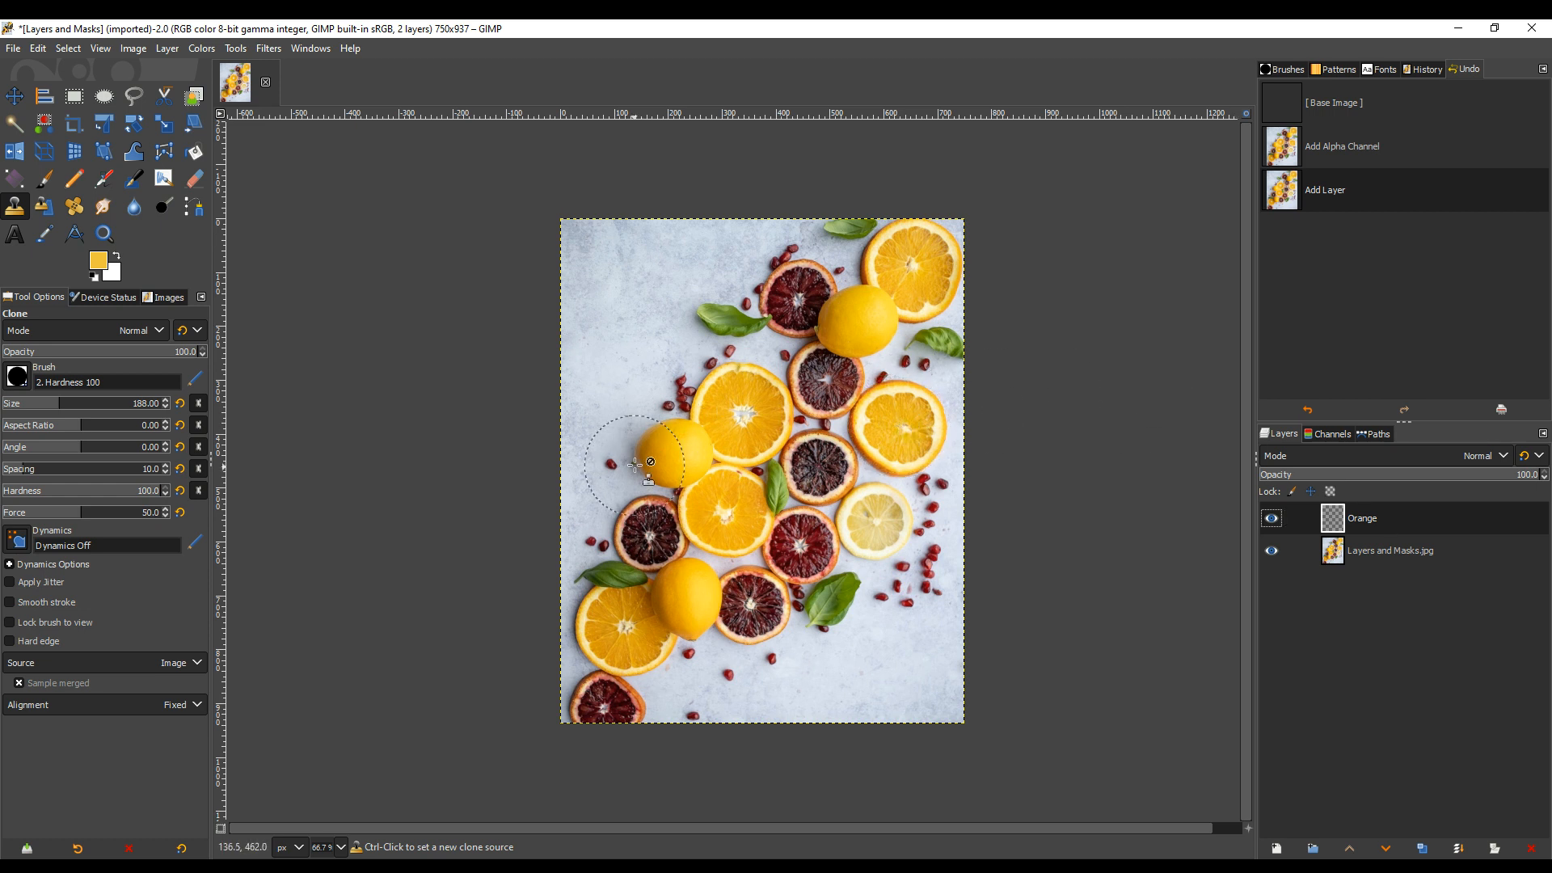
Set the Clone brush size to 291 for sampling a whole orange slice
scroll(890, 477, "up", 2)
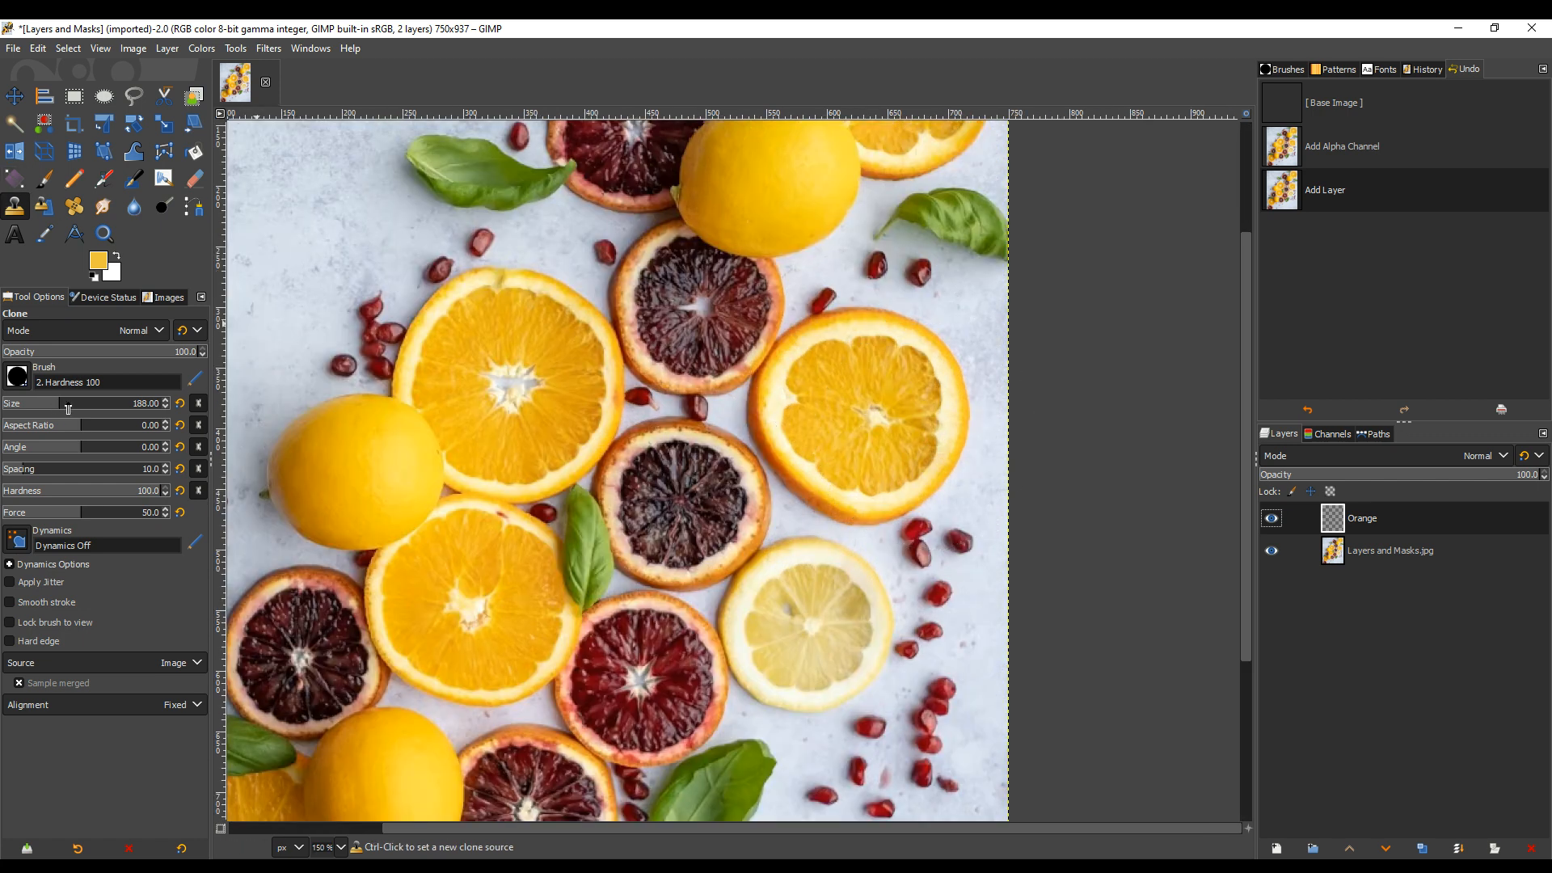
left_click_drag(68, 410, 95, 408)
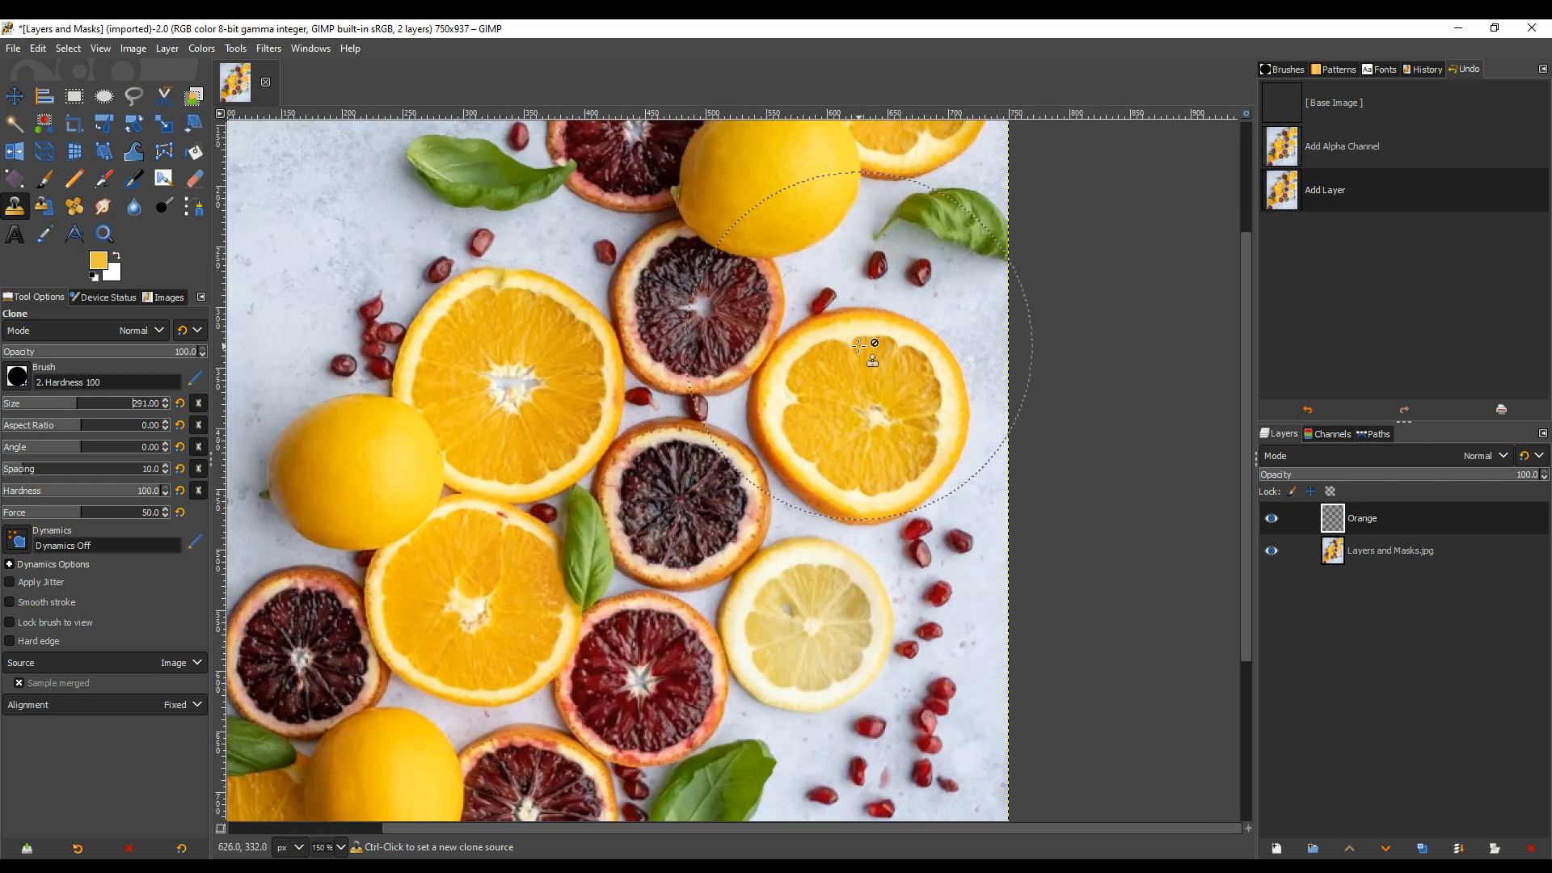
Try to clone the orange slice above the lemon slice onto the photo's empty upper-left background, and undo the clone
left_click(896, 385, "ctrl")
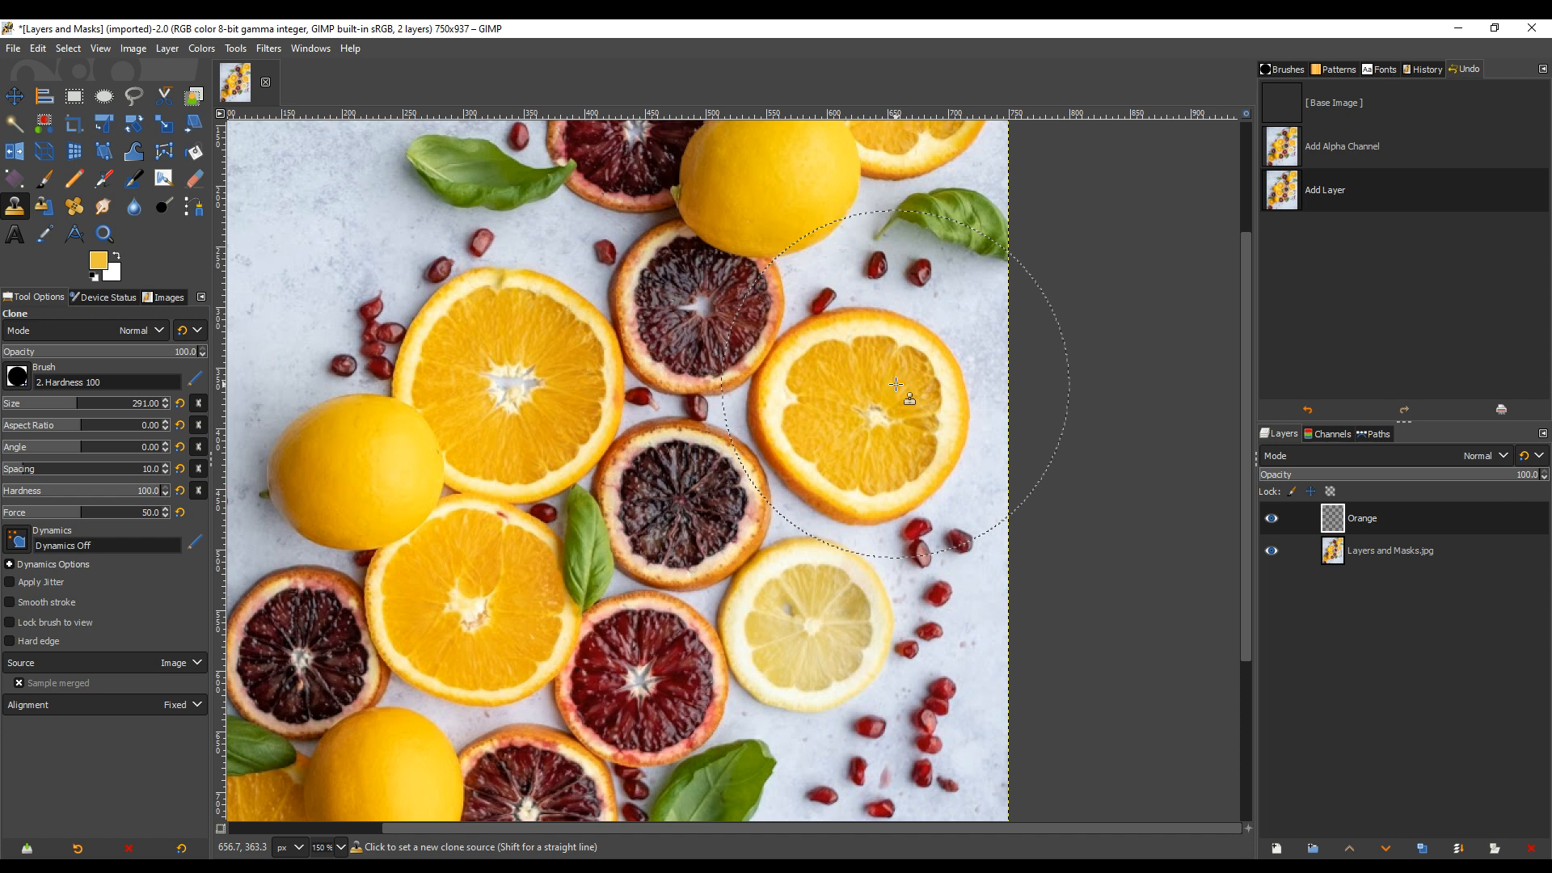
left_click_drag(517, 828, 360, 783)
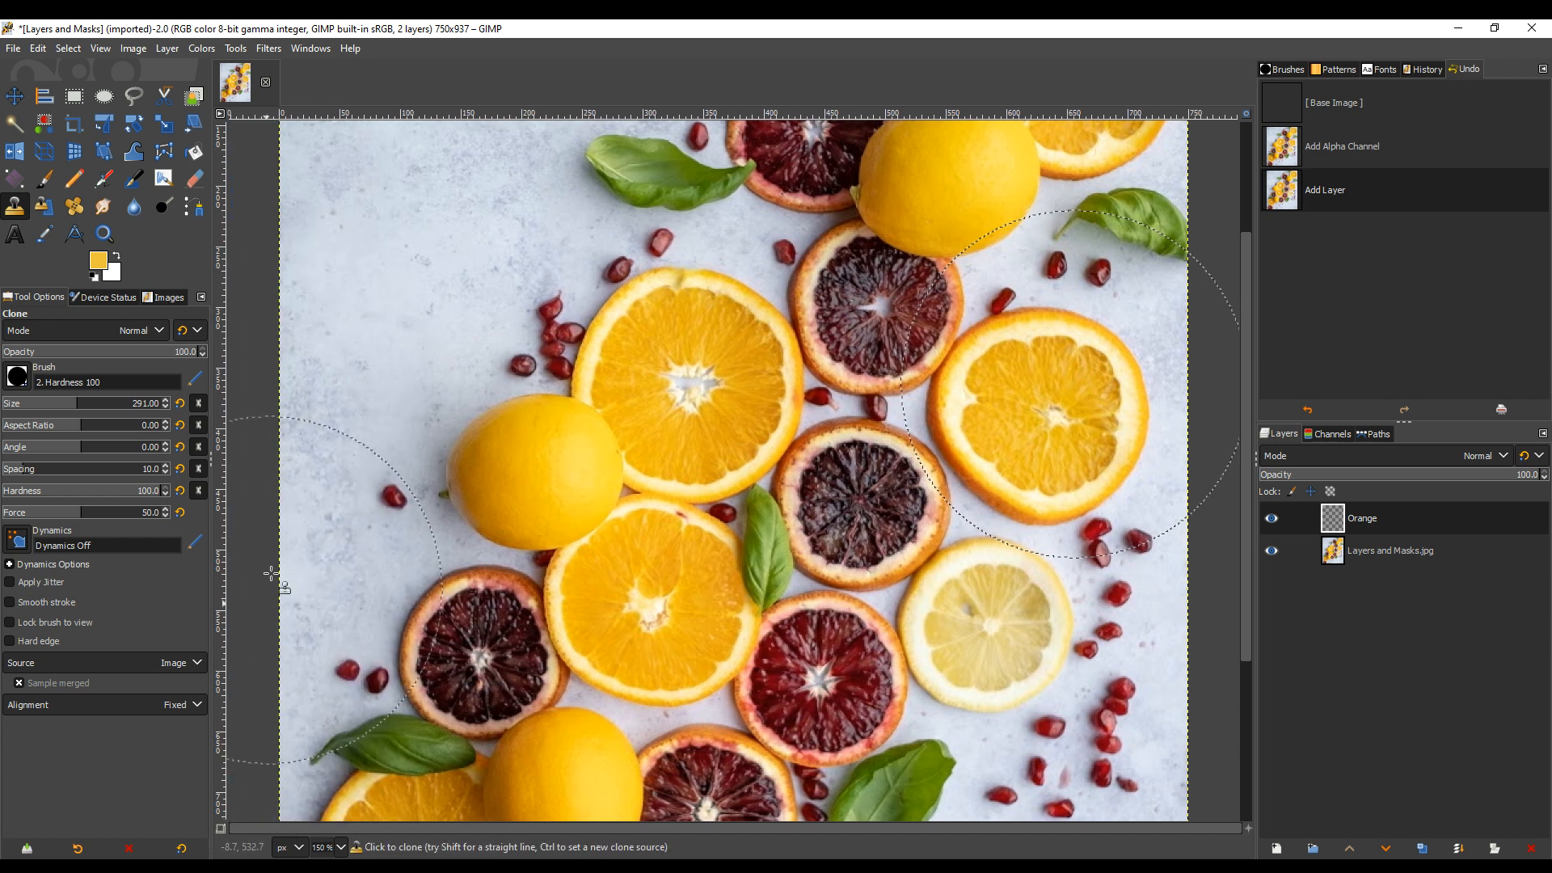
left_click(427, 255)
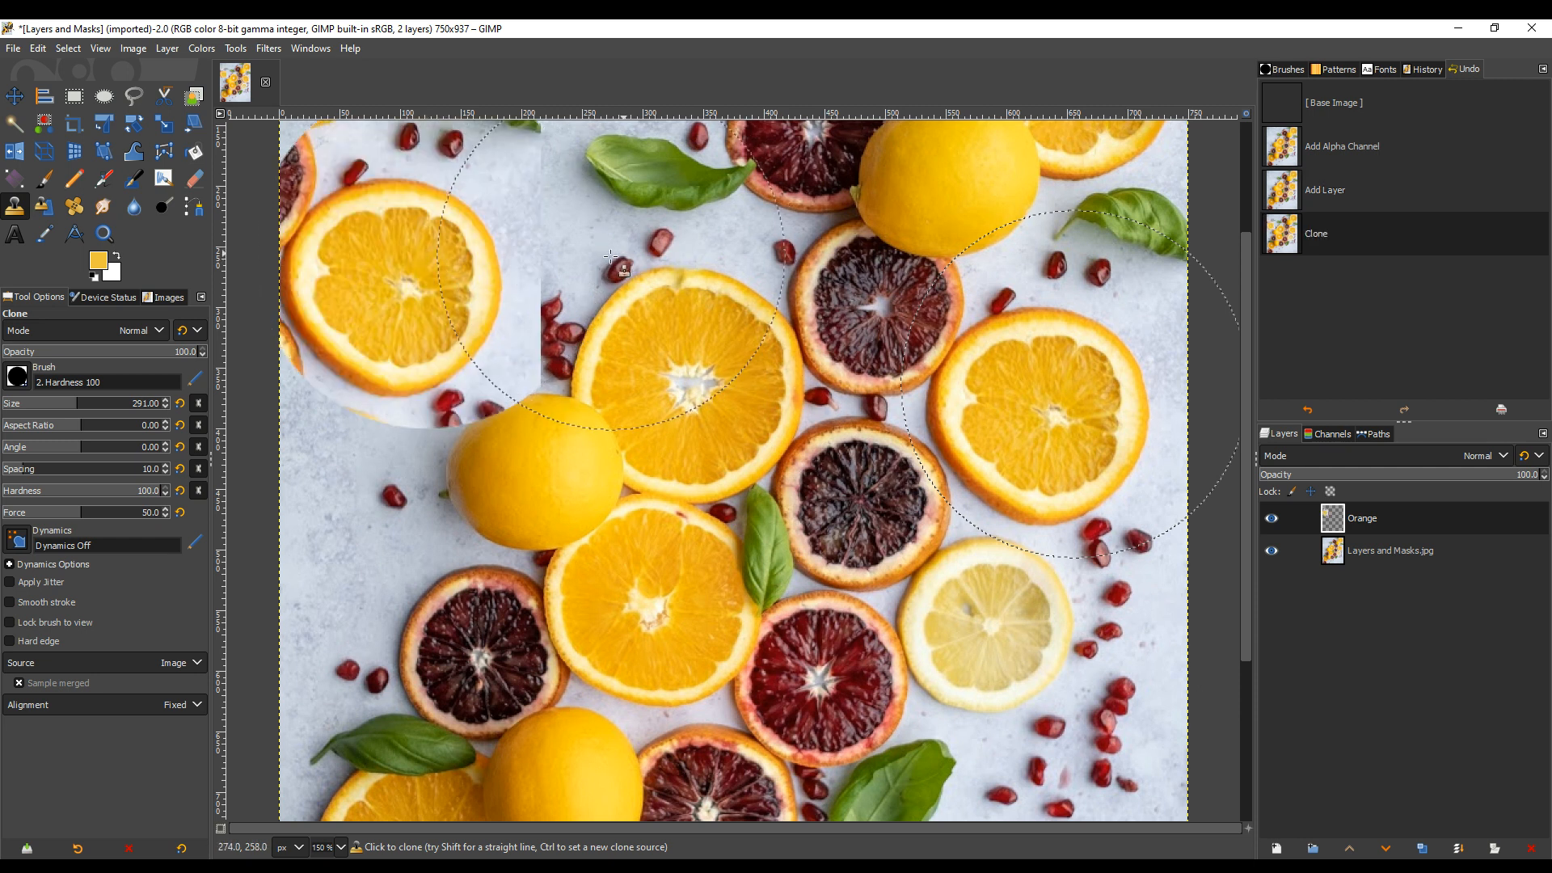
scroll(566, 267, "down", 2)
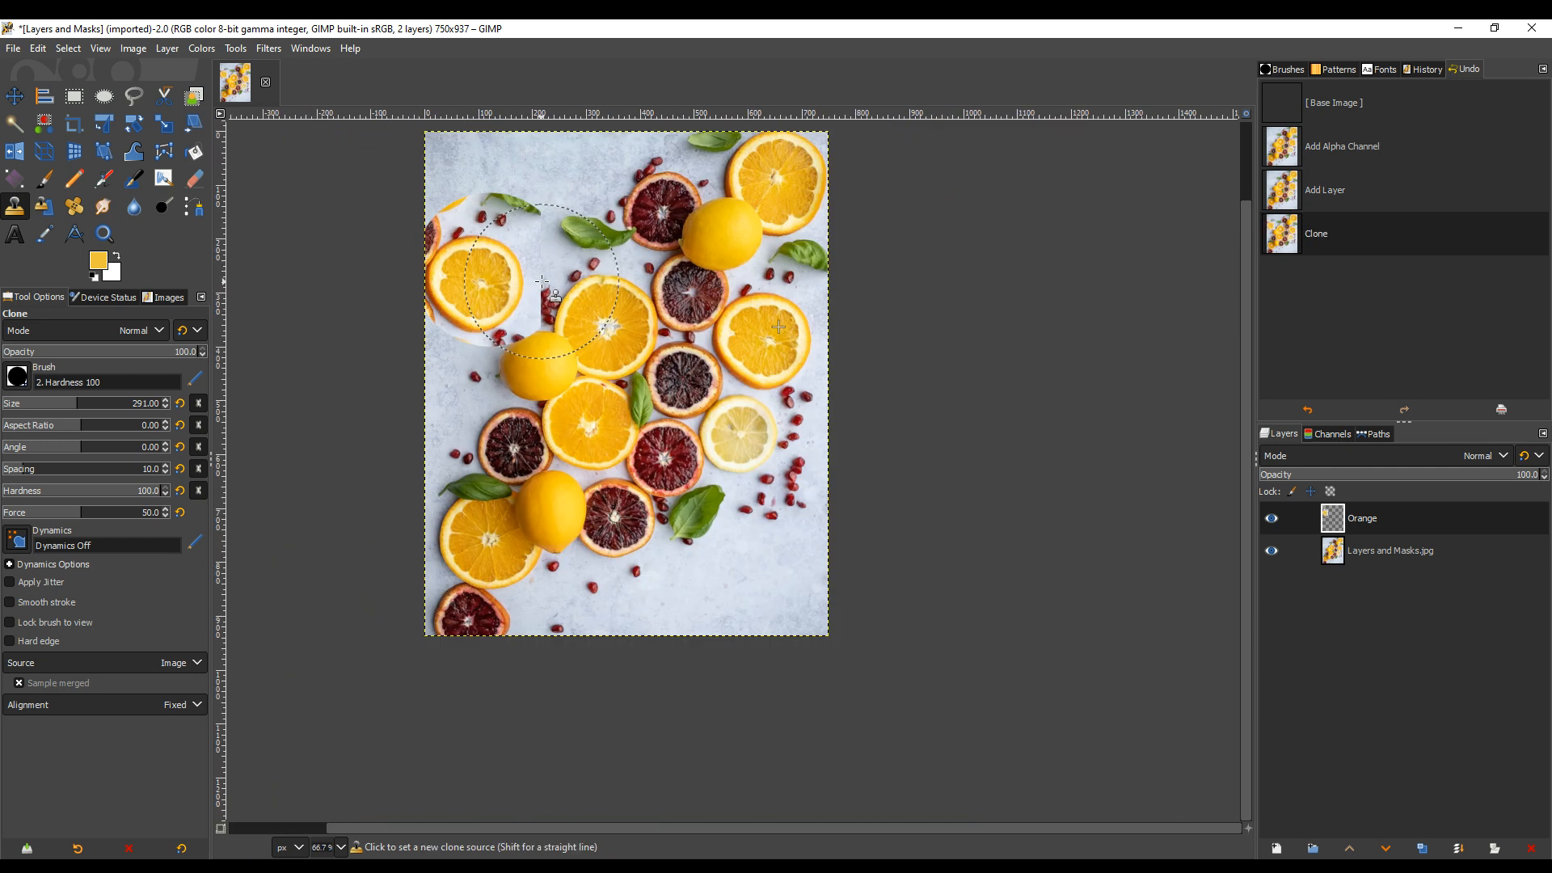
scroll(542, 281, "up", 1)
scroll(416, 291, "up", 1)
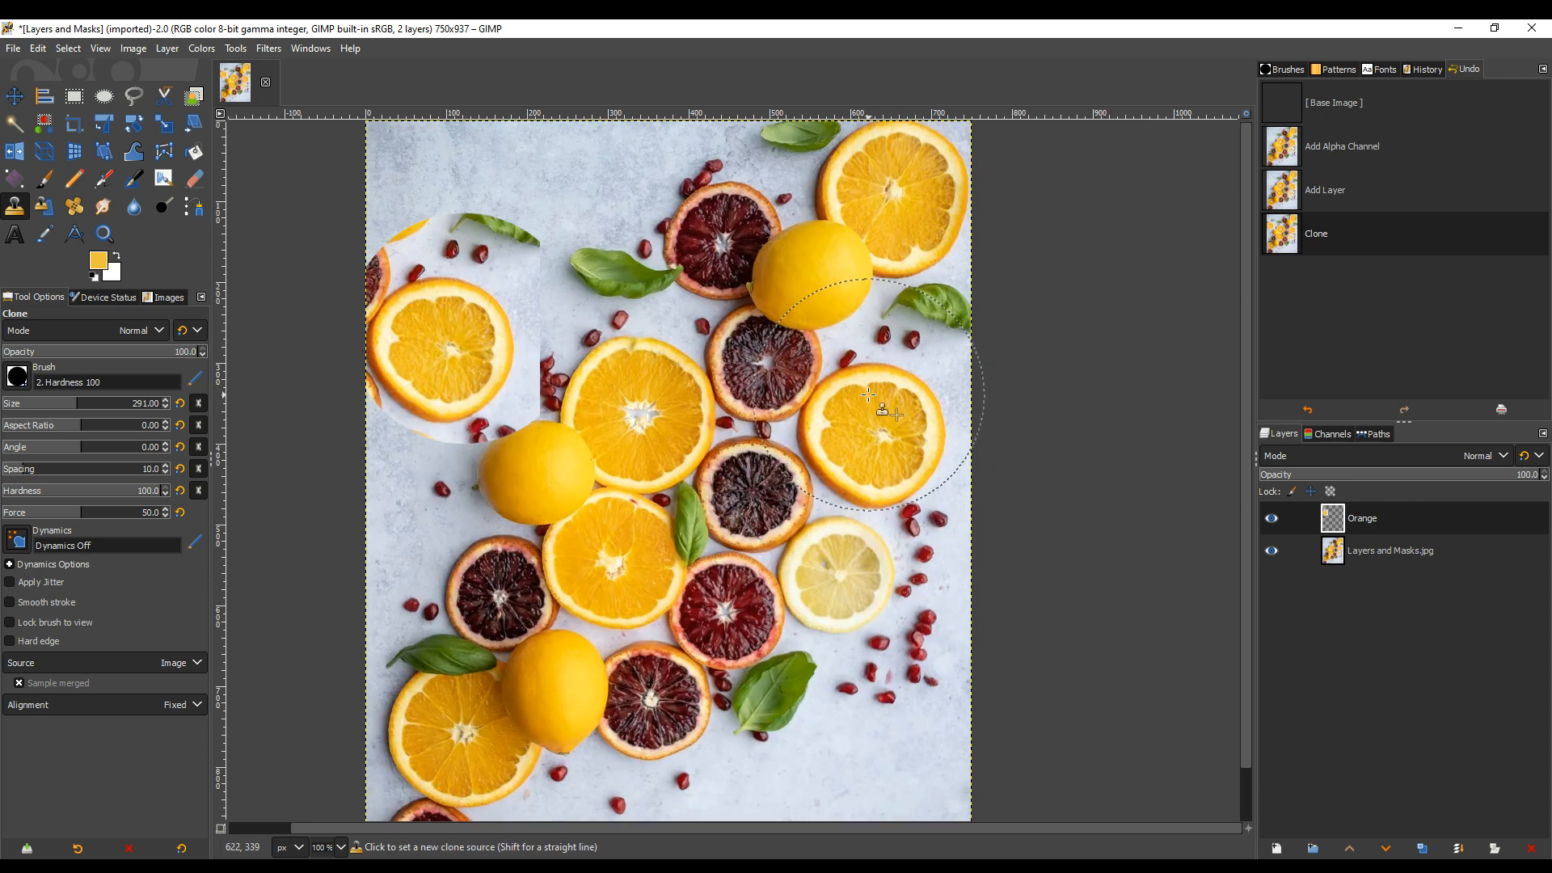
key("ctrl+z")
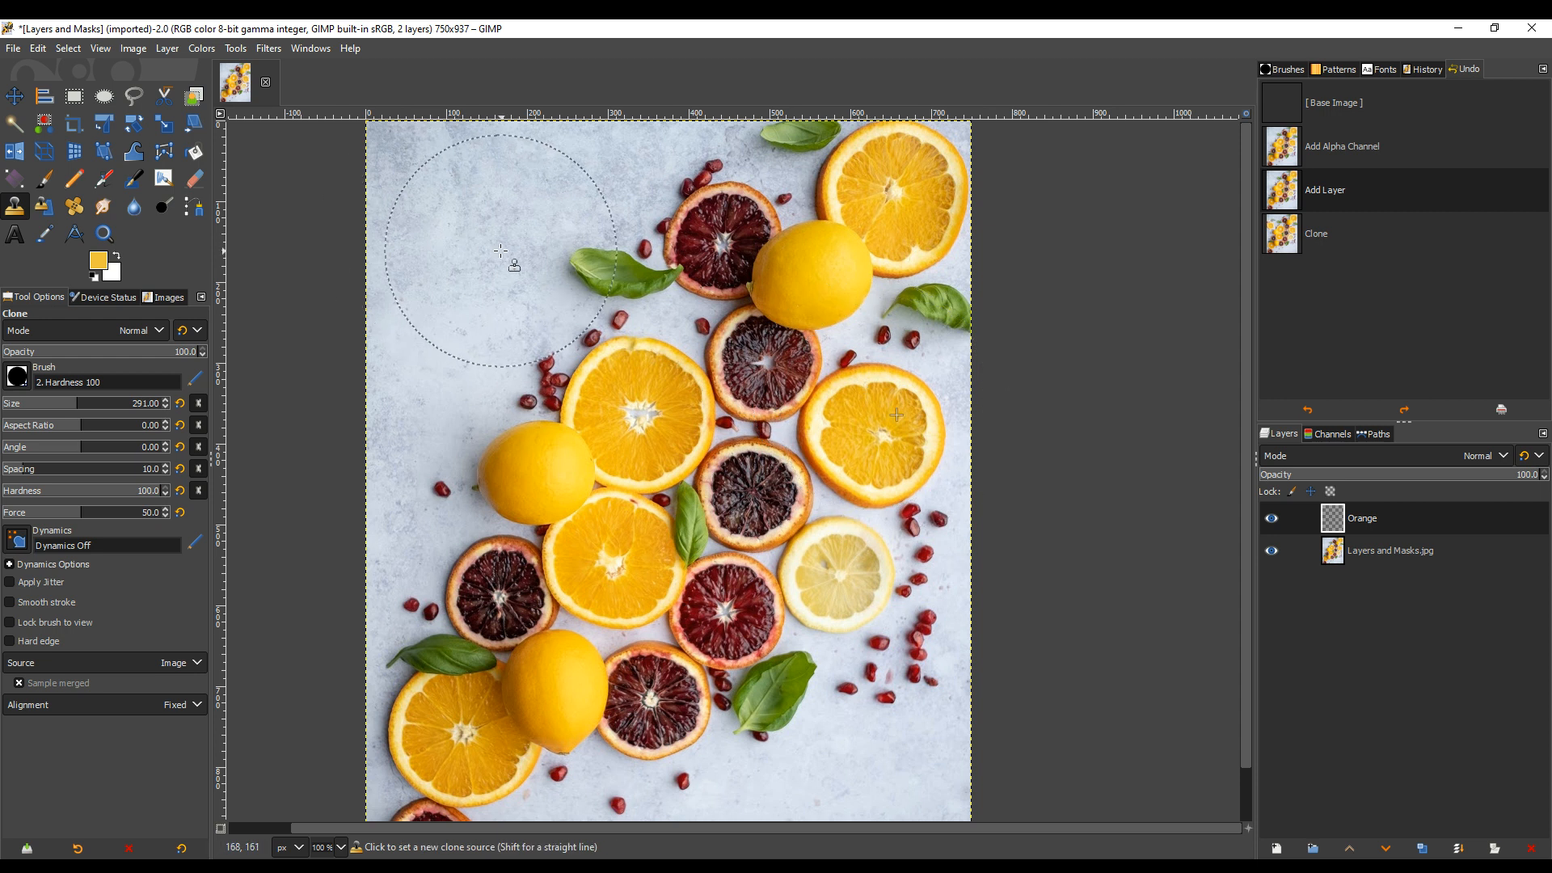
Clone the orange slice above the lemon slice onto the photo's upper-left background, on the Orange layer
left_click(486, 242, "ctrl")
left_click(889, 414, "ctrl")
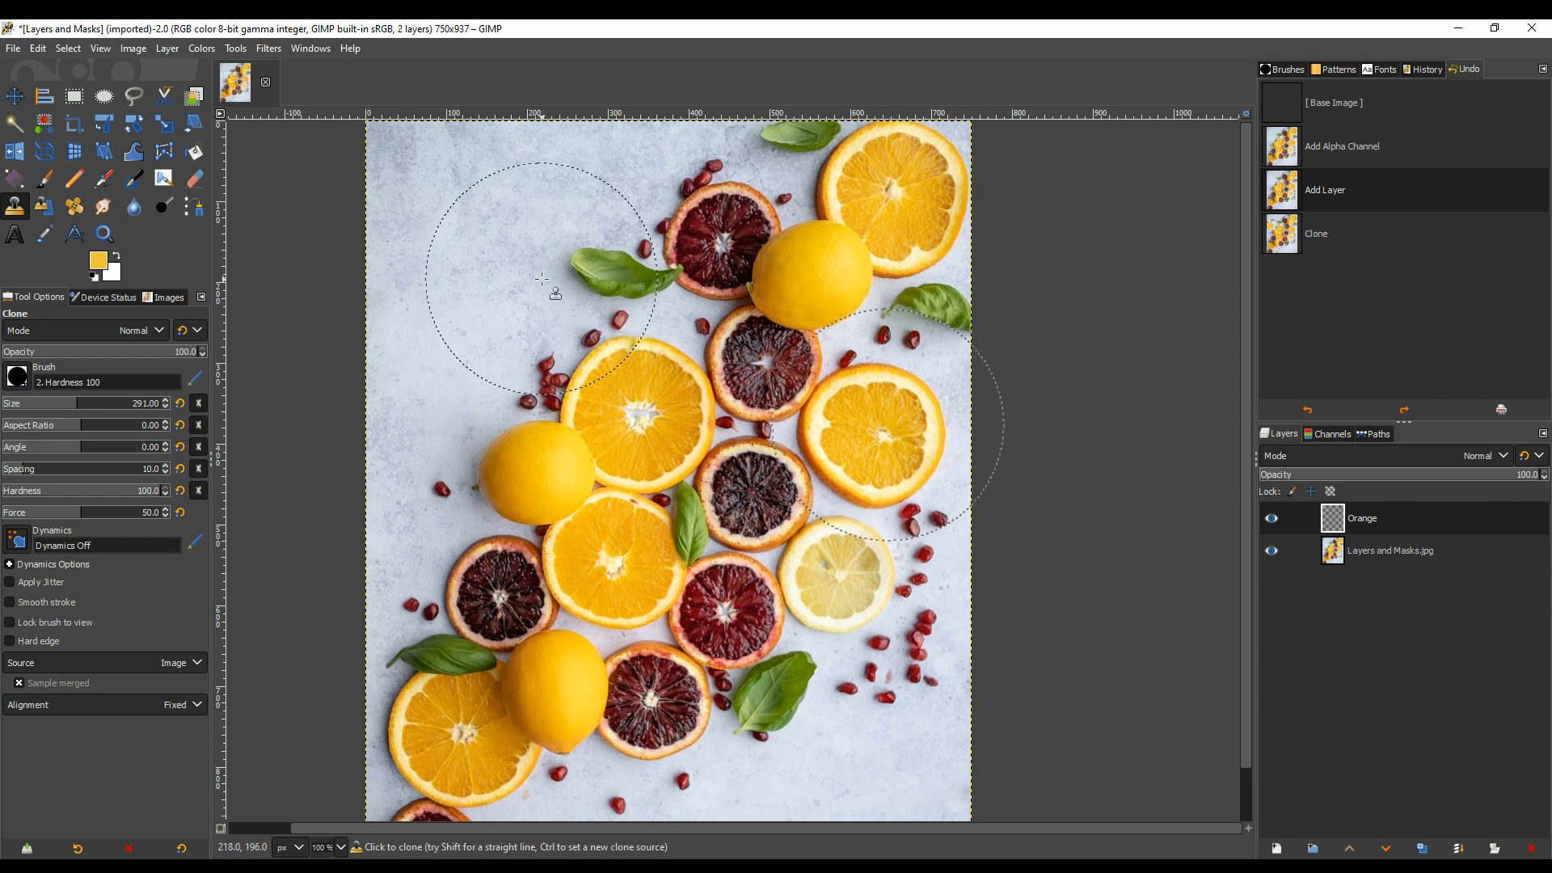
left_click(494, 261)
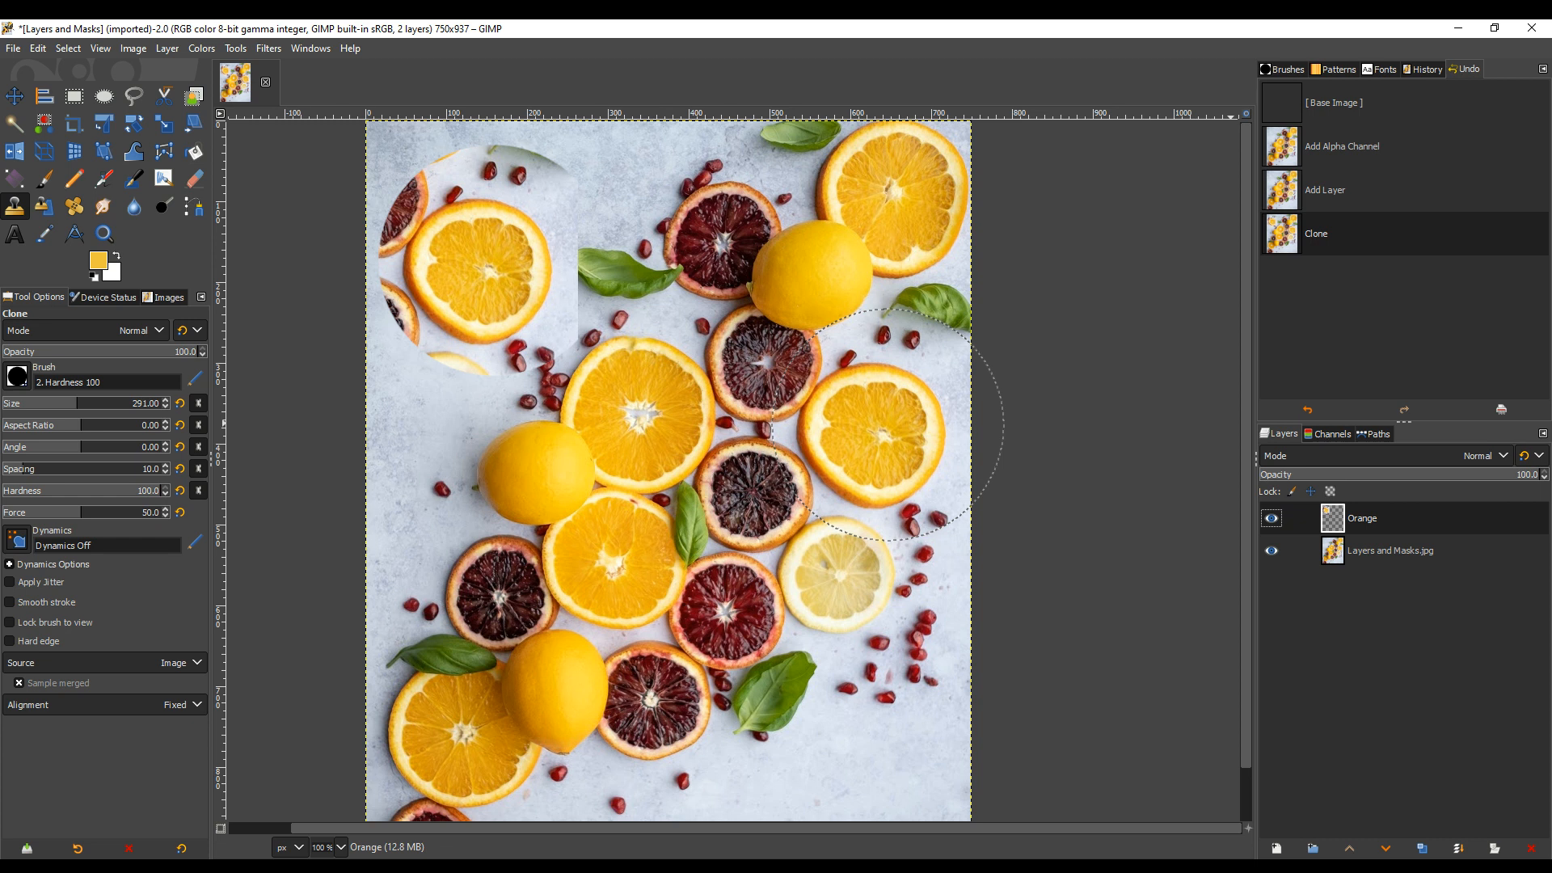
Add a white layer mask to the Orange layer
left_click(166, 49)
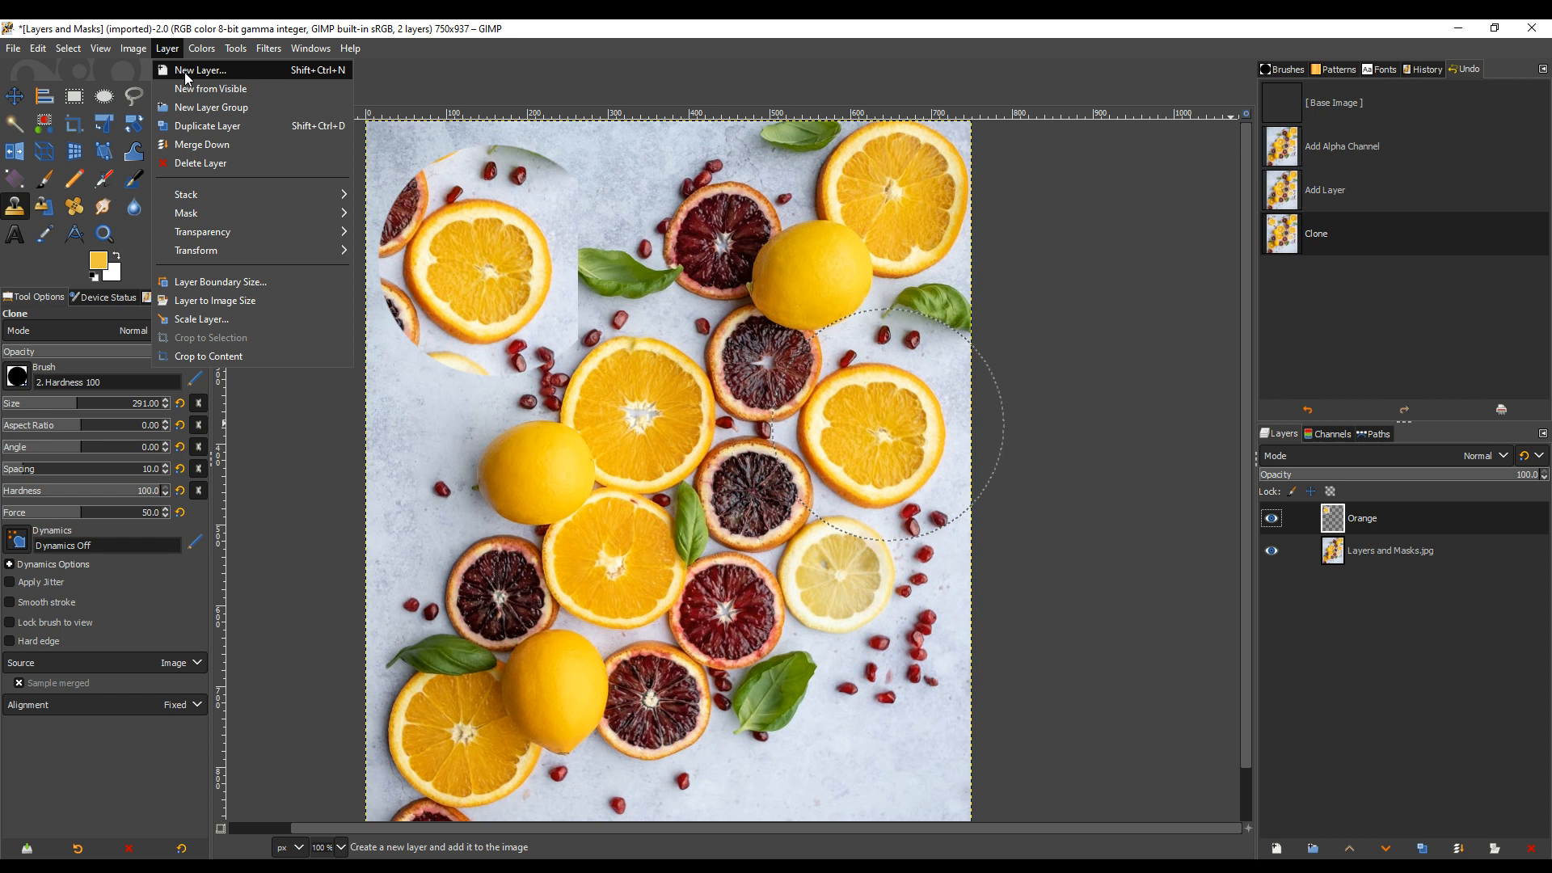
mouse_move(235, 48)
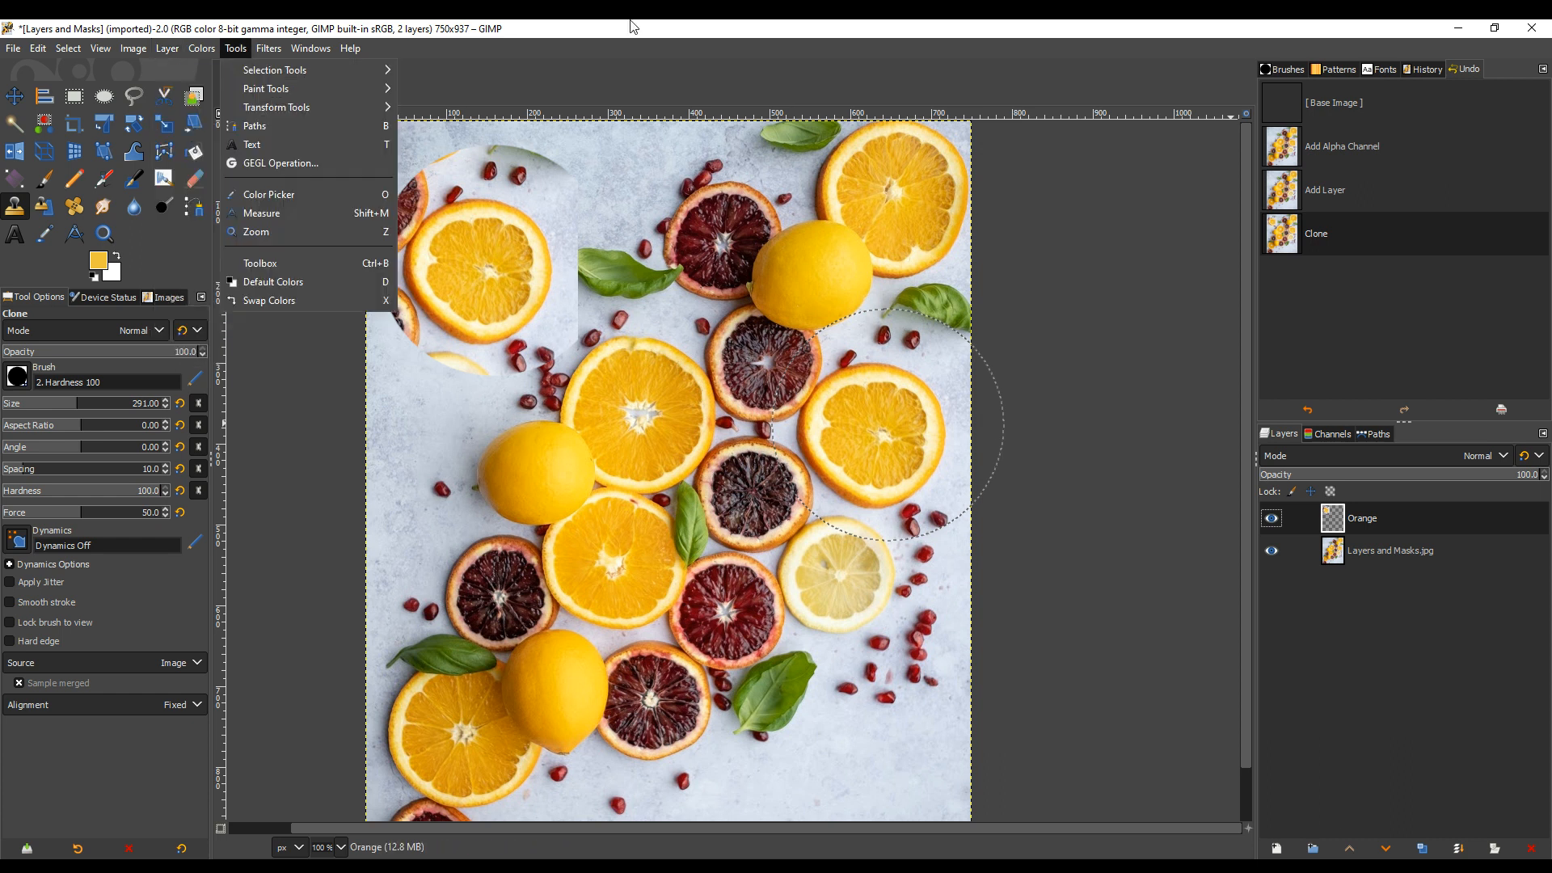
left_click(1403, 513)
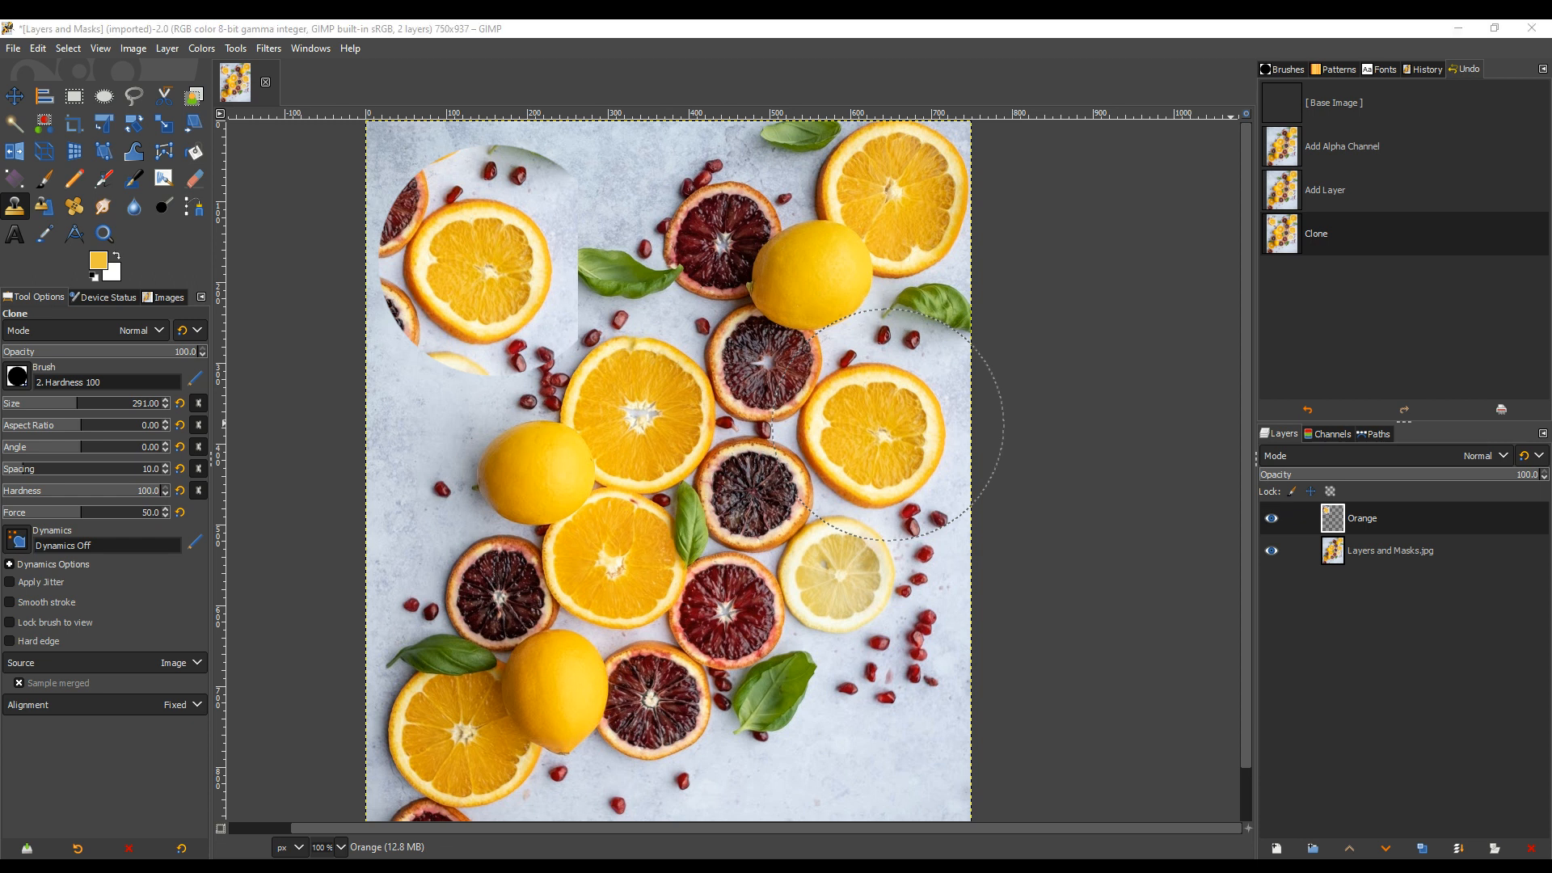
left_click(1327, 463)
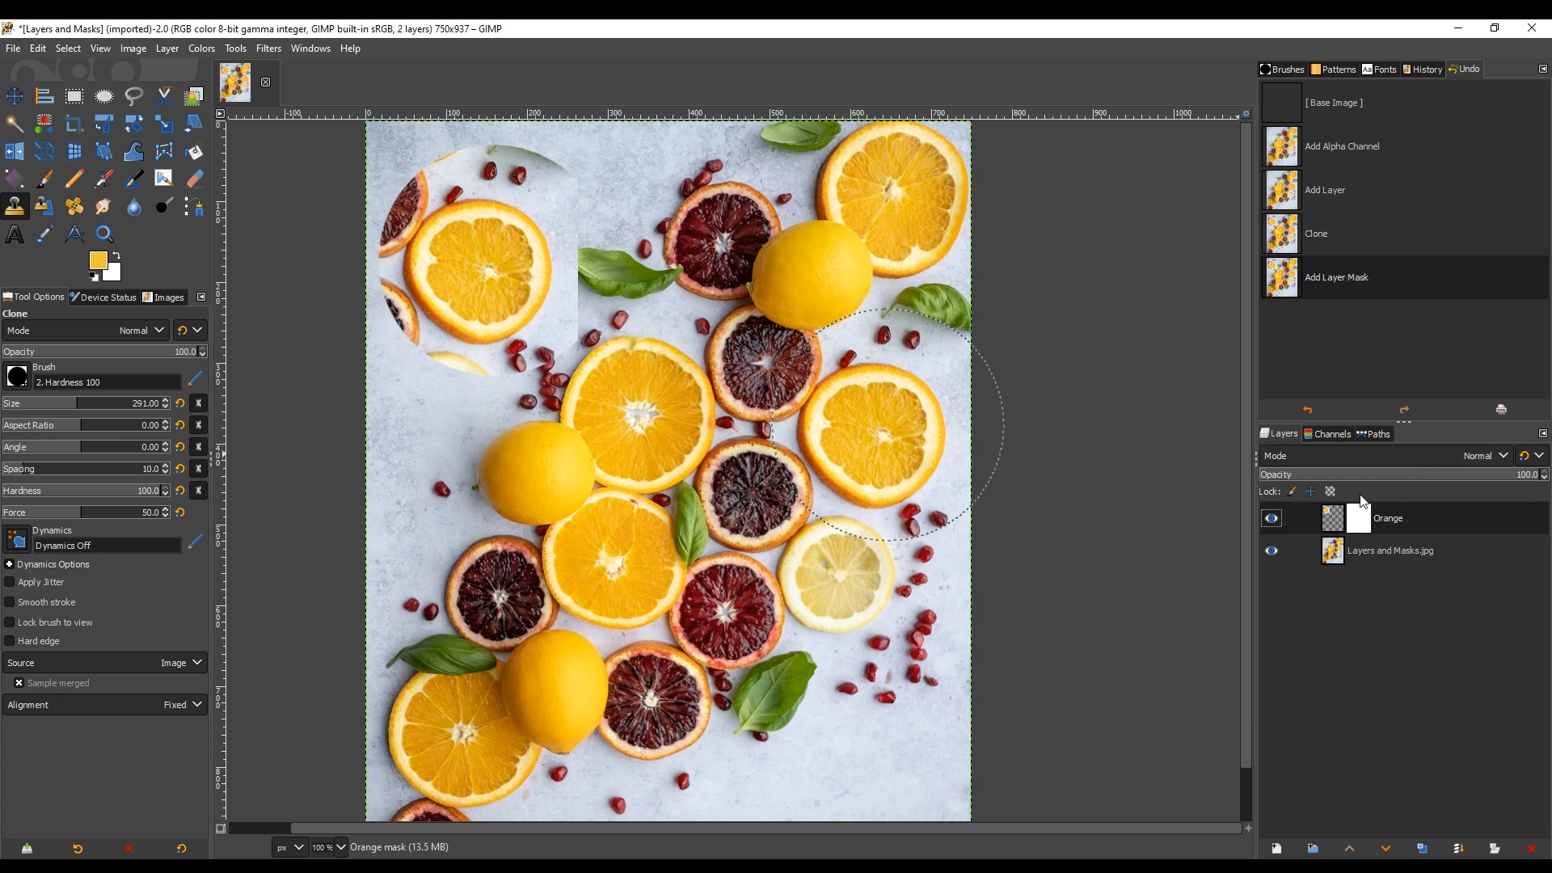
Toggle the visibility of the Orange and photo layers to examine each one alone, leaving both shown
left_click(1272, 552)
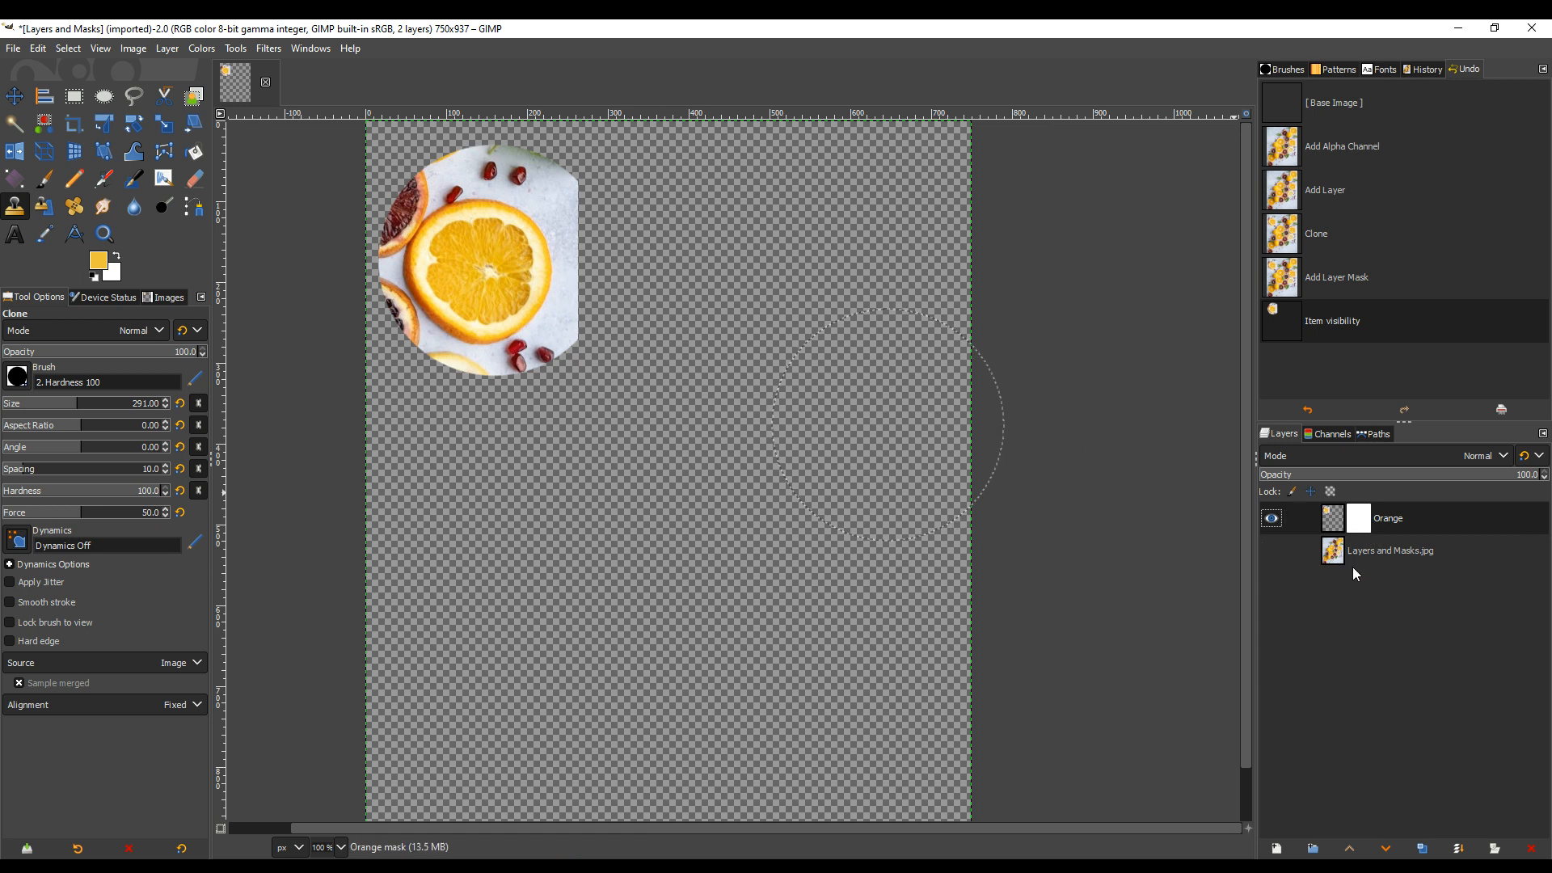
left_click(1274, 520)
left_click(1274, 551)
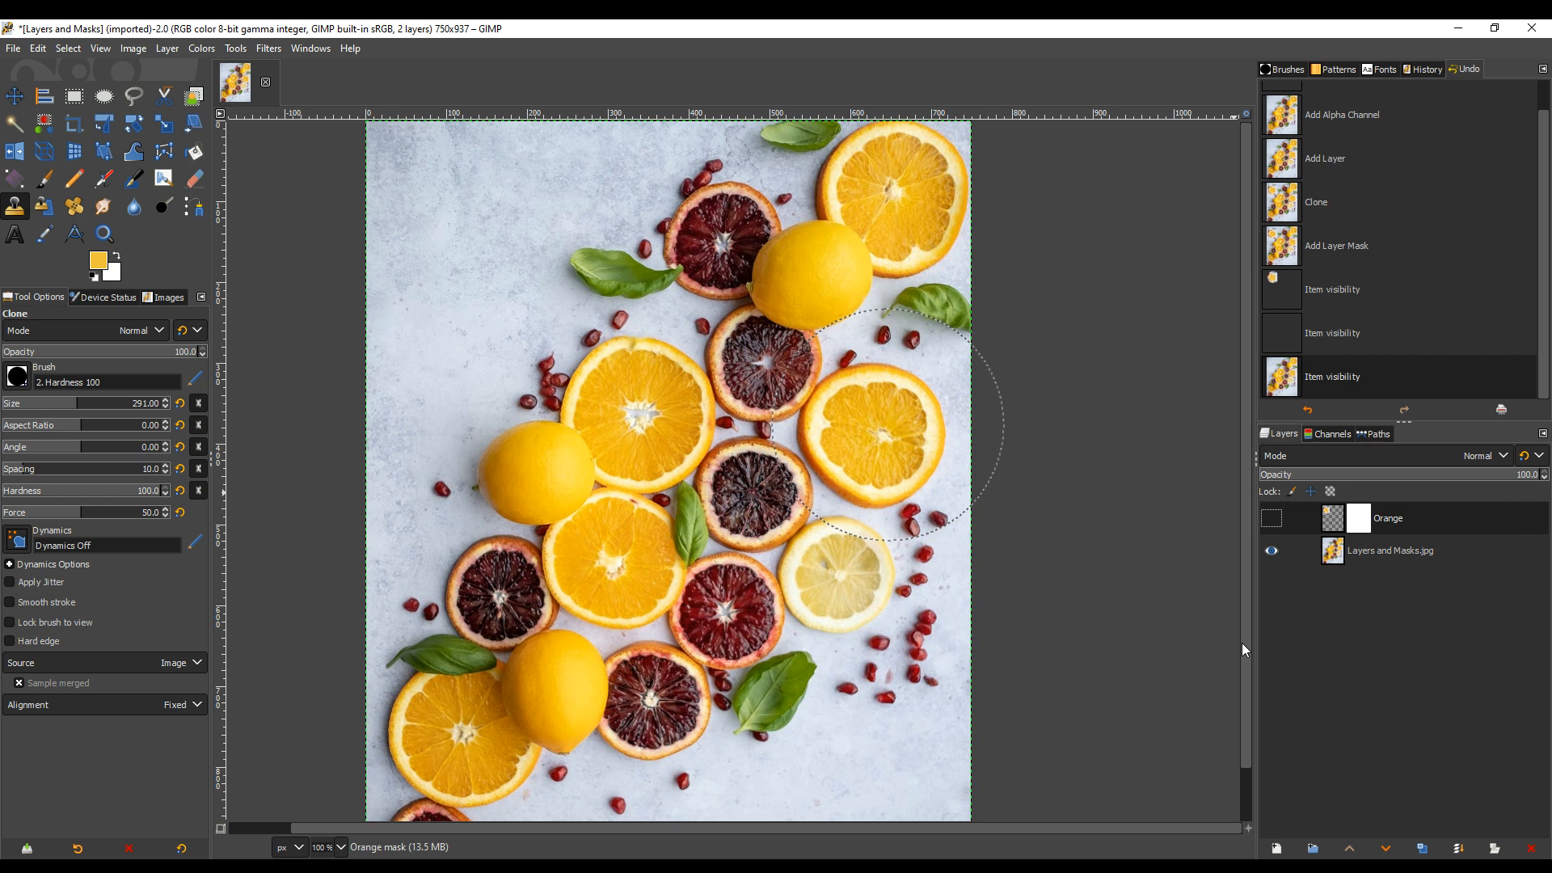
left_click(1272, 551)
left_click(1272, 519)
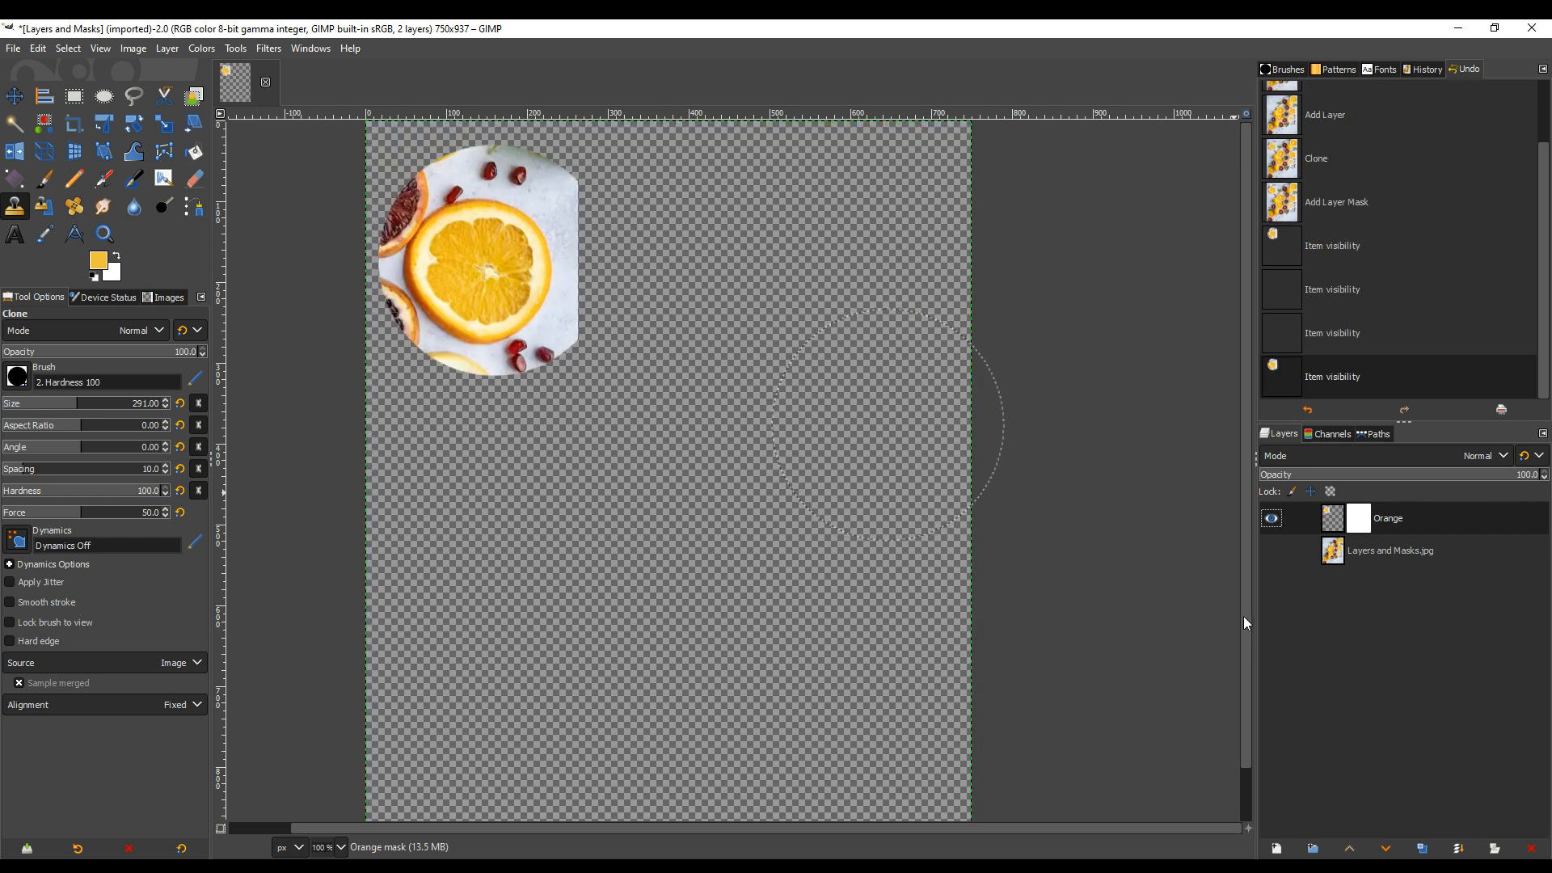
left_click(1272, 551)
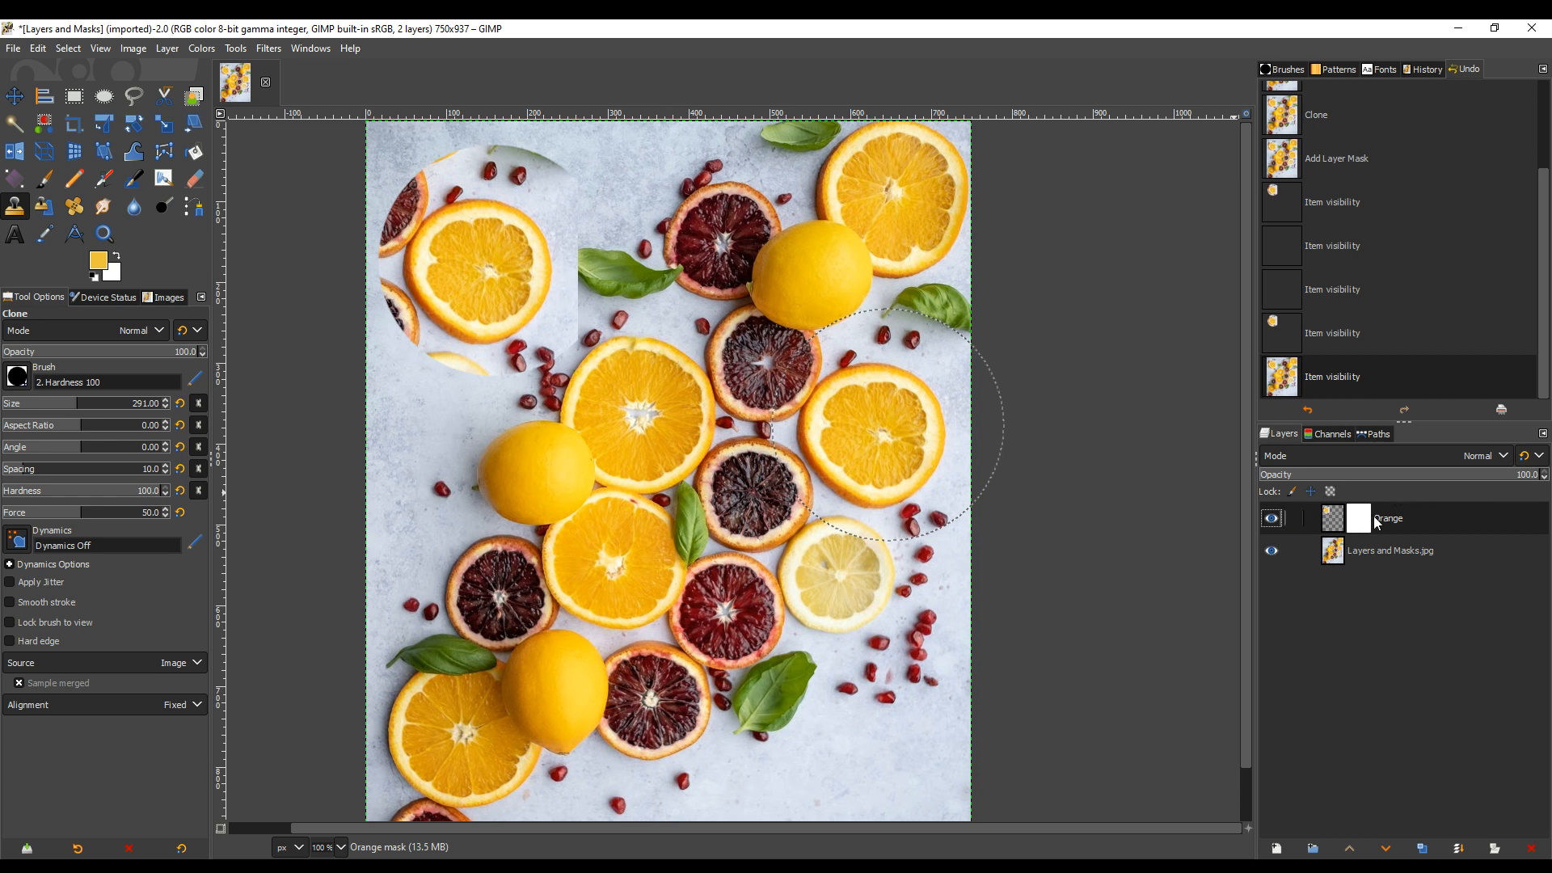
Make the Orange layer's mask active and choose the Paintbrush with black as foreground and white as background
left_click(1334, 520)
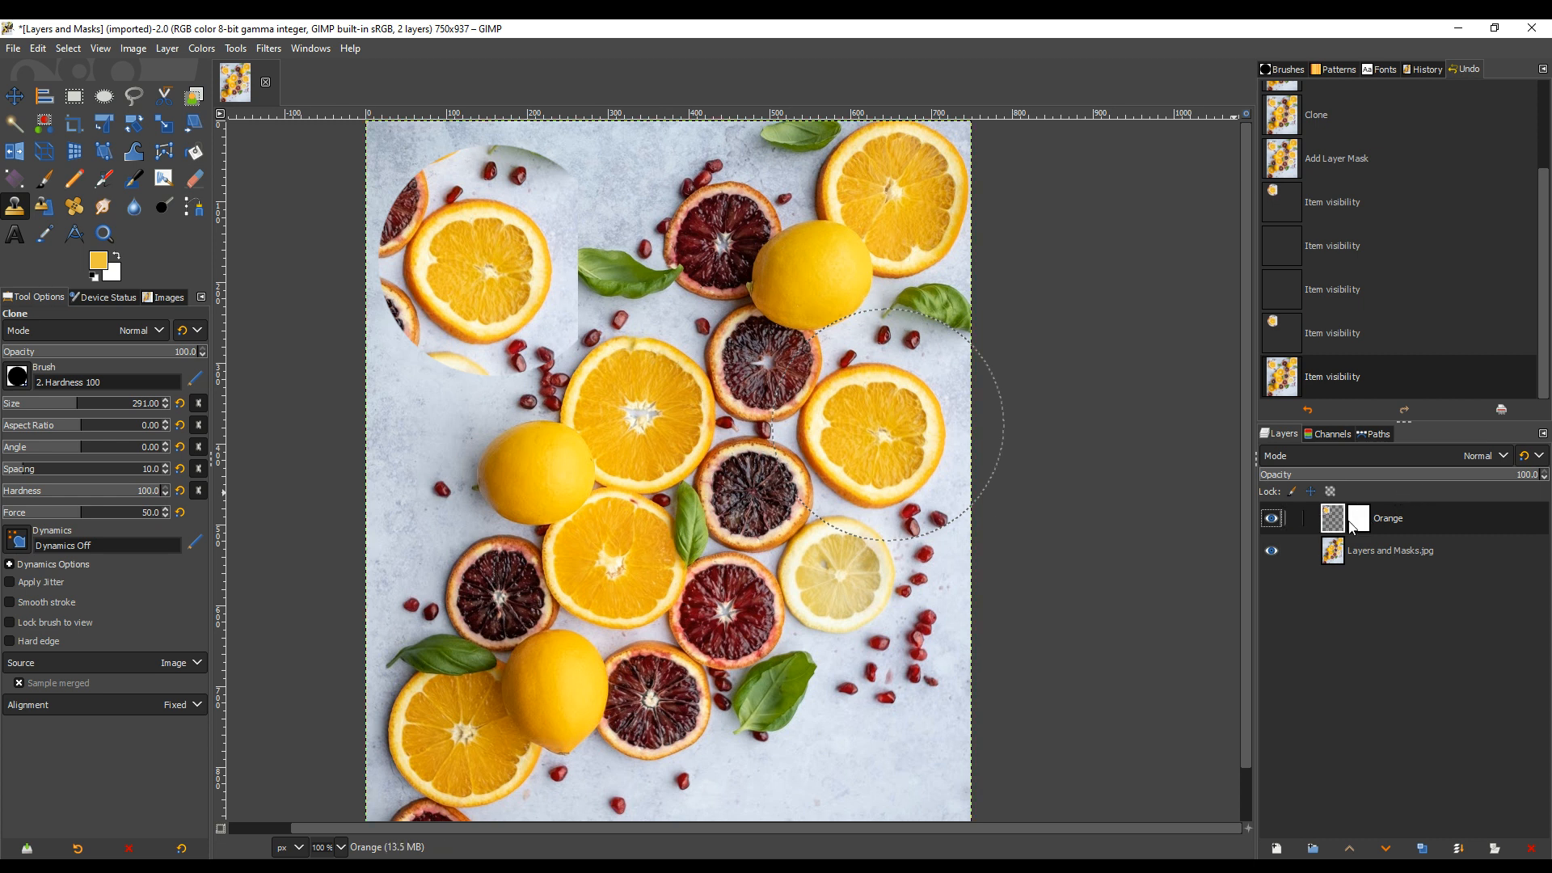
left_click(1361, 524)
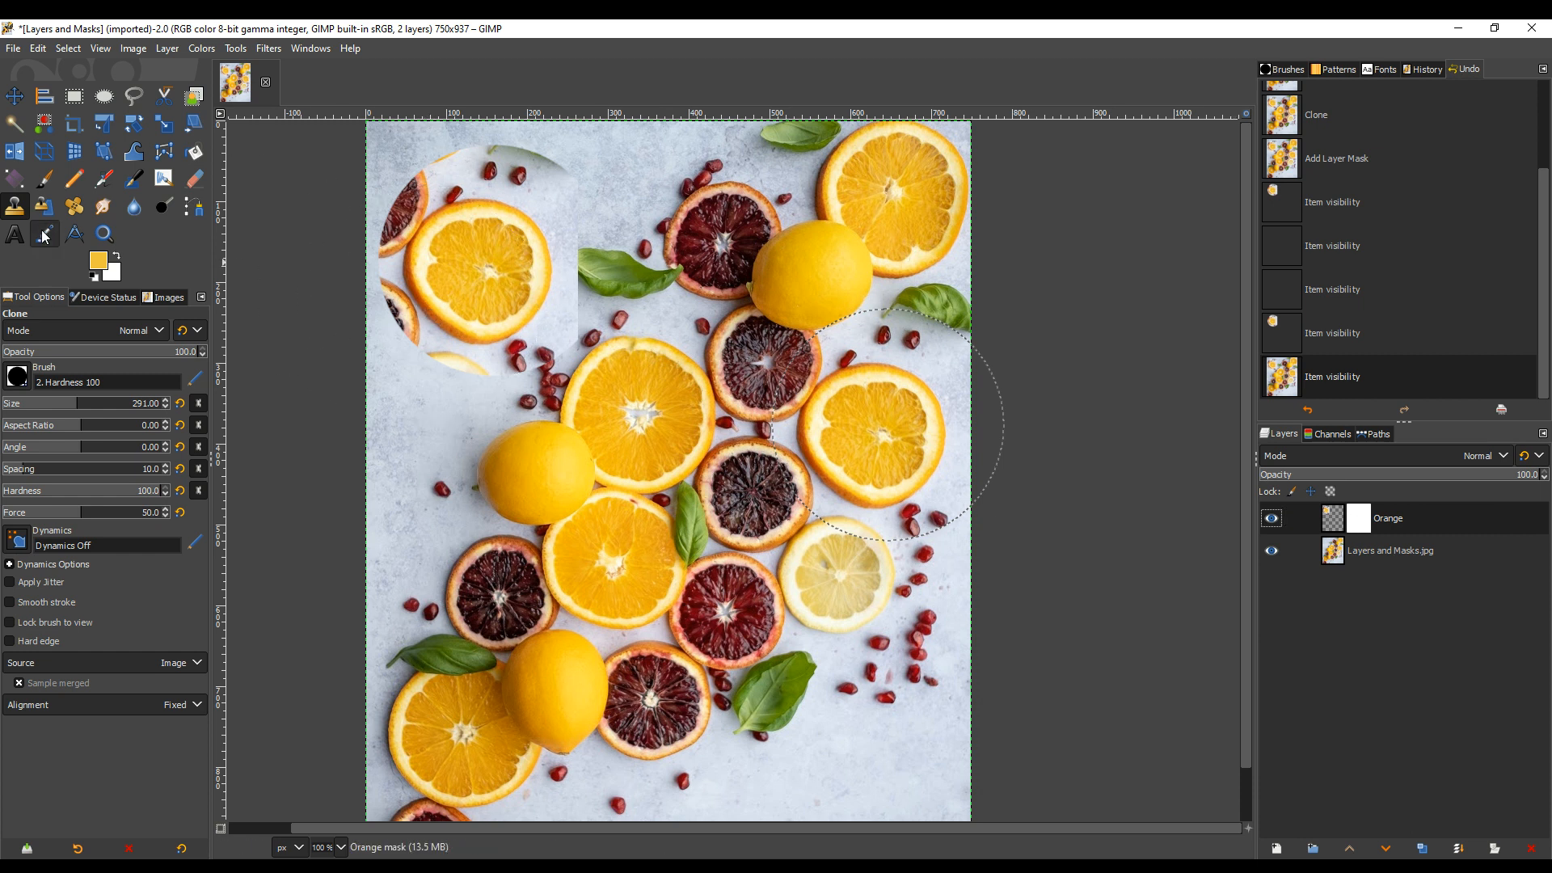
left_click(117, 260)
left_click(117, 261)
left_click(118, 260)
left_click(119, 260)
left_click(119, 260)
left_click(119, 261)
left_click(119, 261)
left_click(119, 260)
left_click(46, 180)
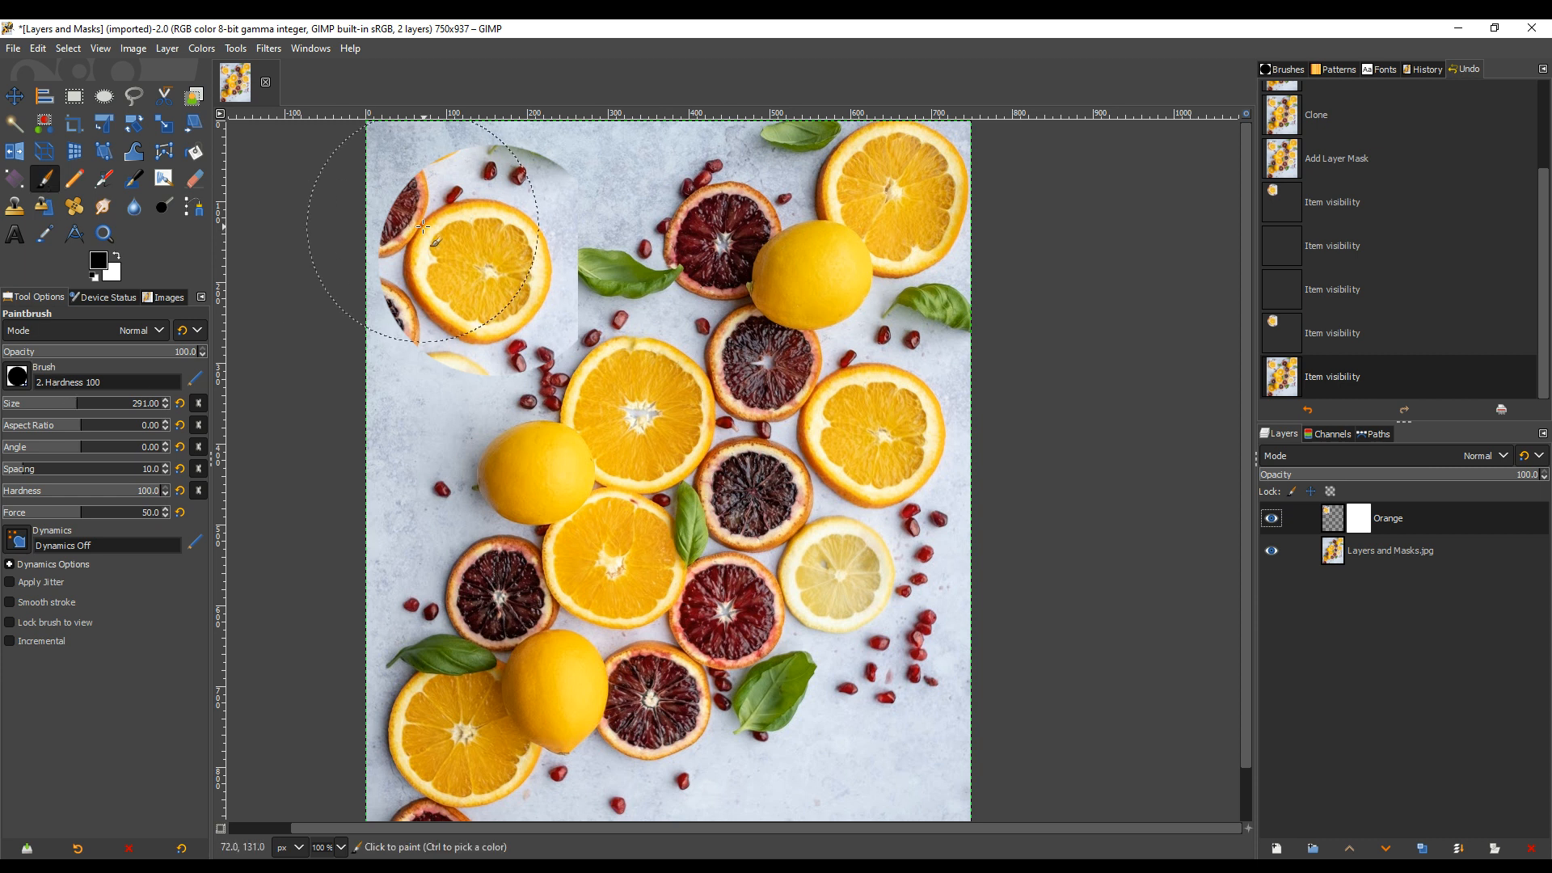
Set the brush size to 81 and paint black on the mask to hide the surroundings around the cloned orange slice
left_click(45, 404)
mouse_move(572, 180)
left_mouse_down()
mouse_move(442, 159)
mouse_move(395, 200)
mouse_move(366, 244)
mouse_move(387, 311)
mouse_move(425, 368)
mouse_move(462, 374)
mouse_move(456, 341)
left_mouse_up()
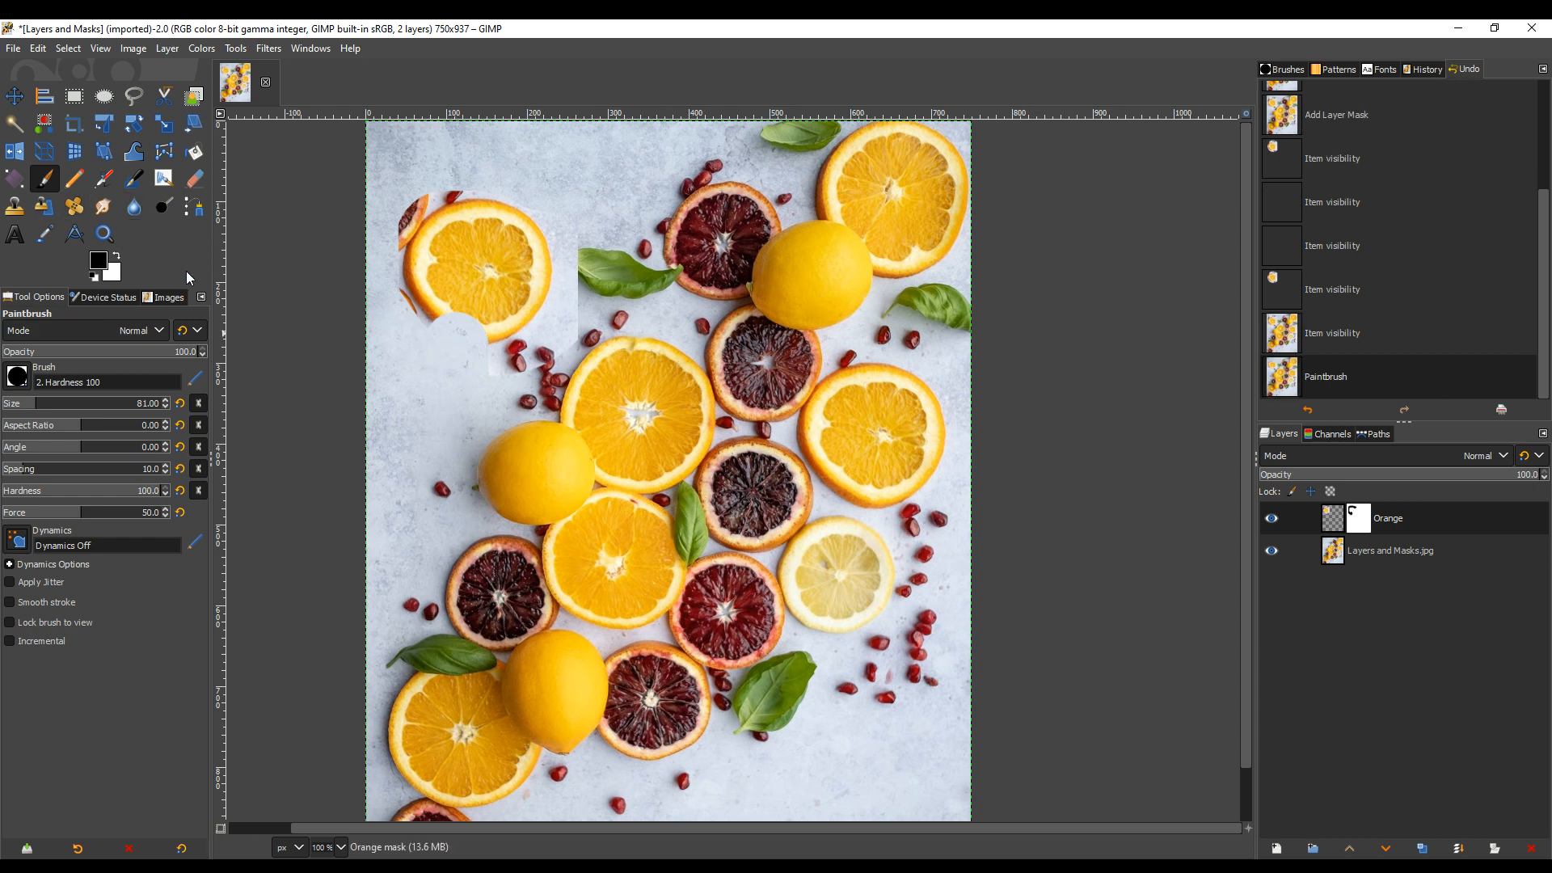
Paint white on the Orange layer's mask to restore the hidden lower part of the cloned slice
left_click(118, 258)
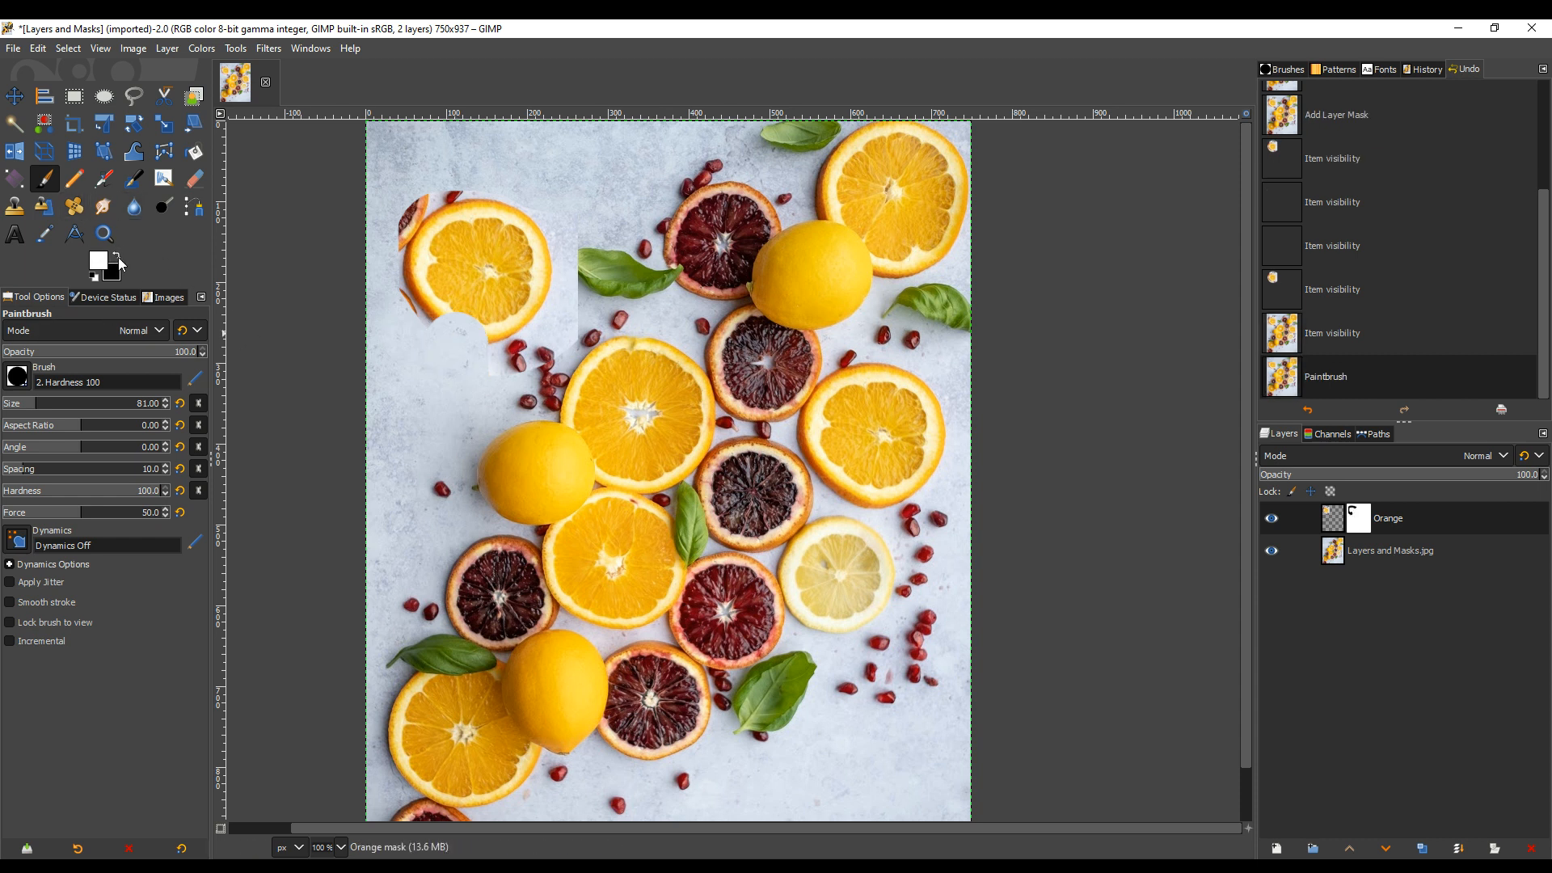
left_click_drag(457, 315, 467, 301)
left_click(467, 302)
left_click(464, 296)
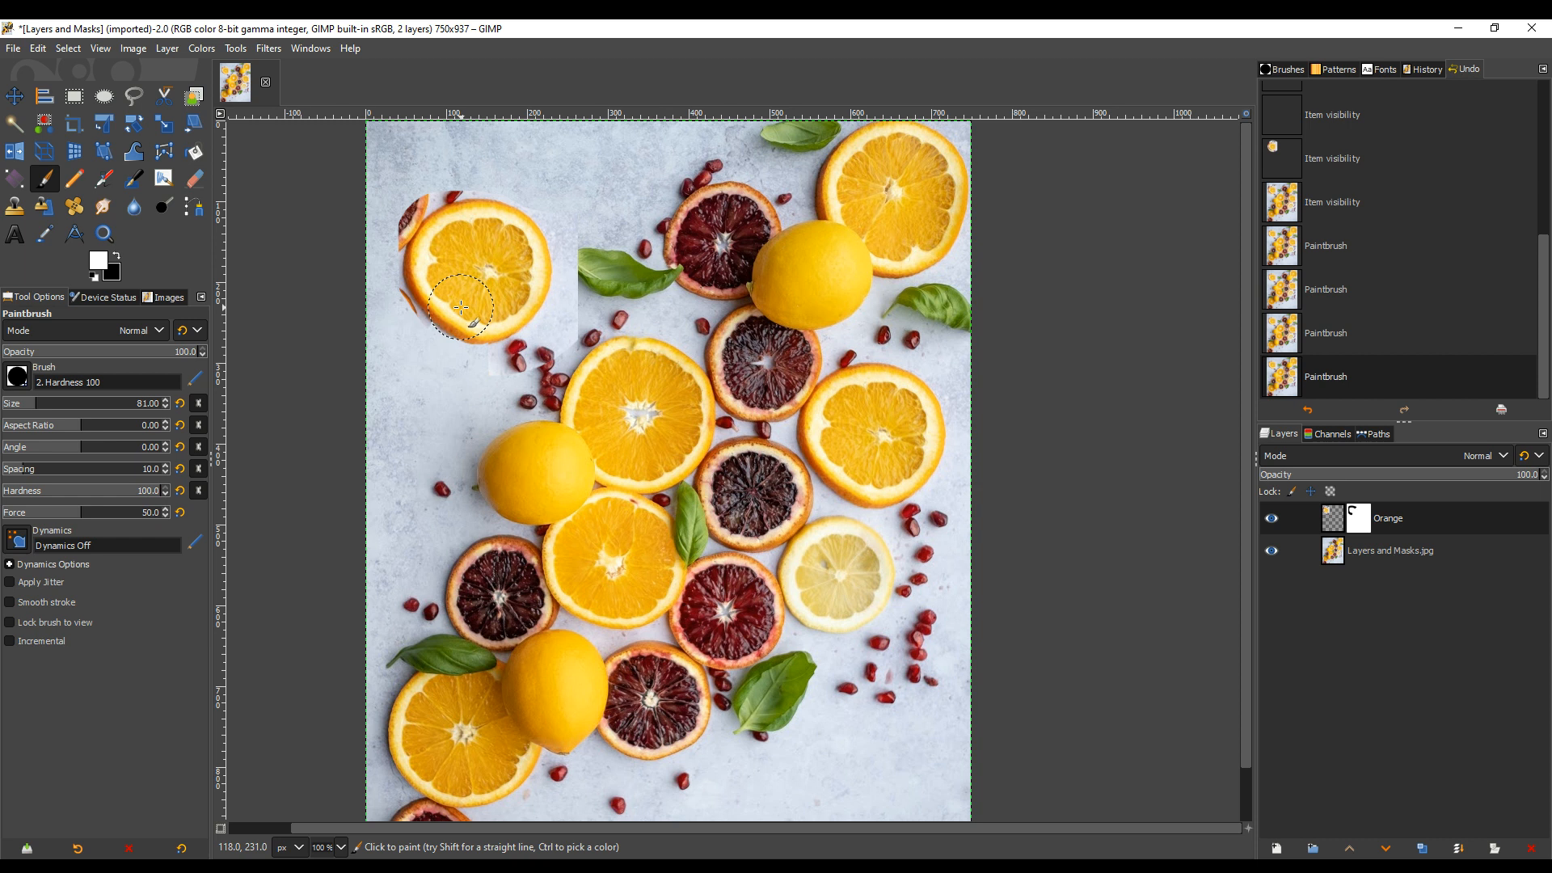
left_click(463, 289)
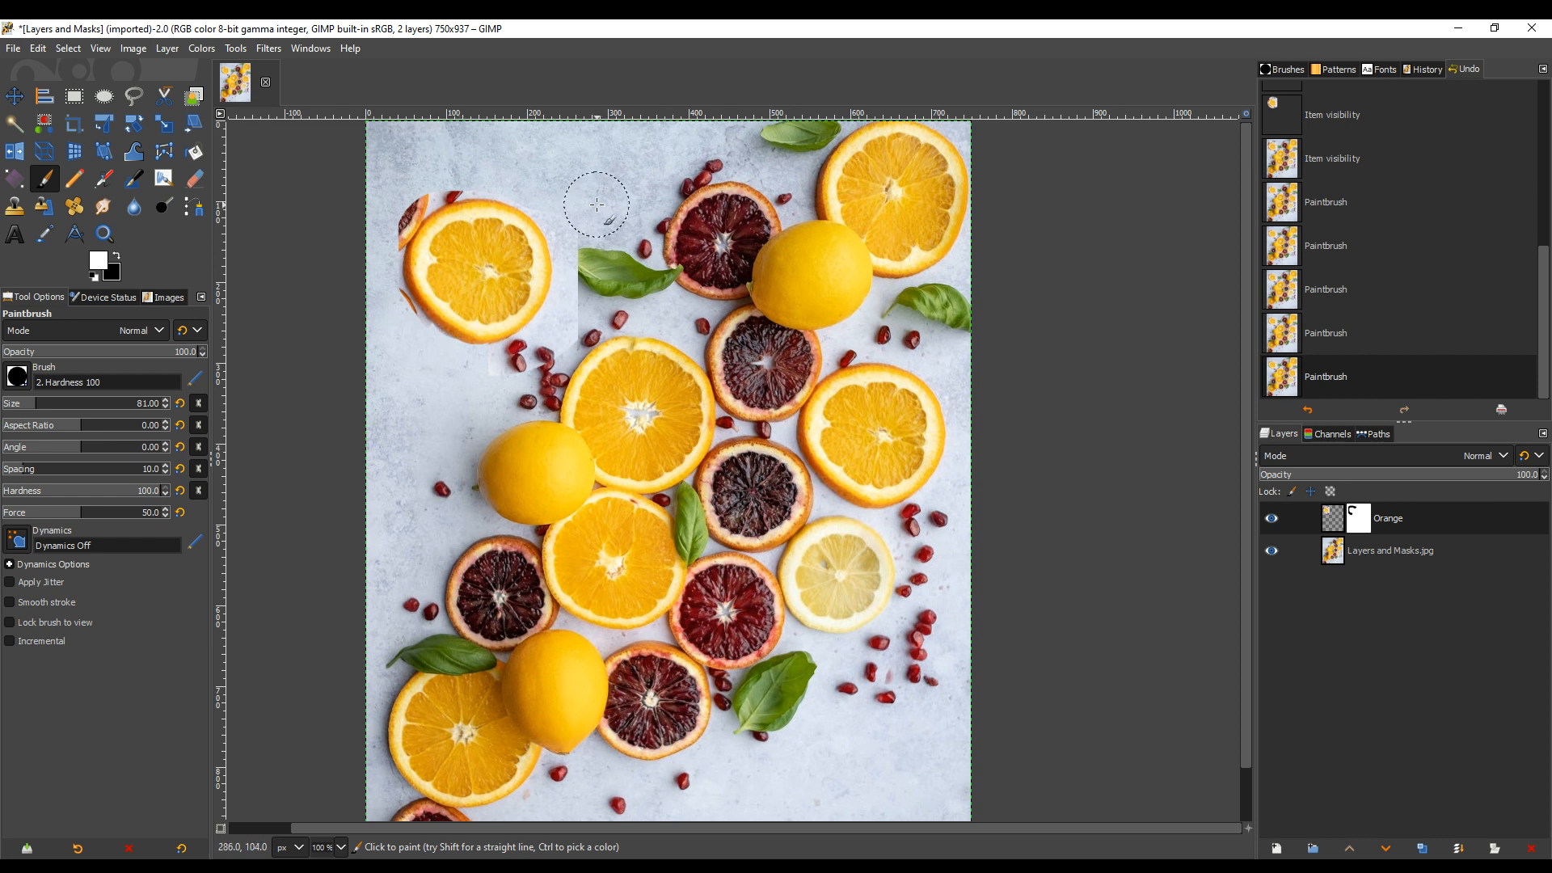
Paint black on the mask to hide the remaining fruit bits and background around the cloned slice
left_click(118, 258)
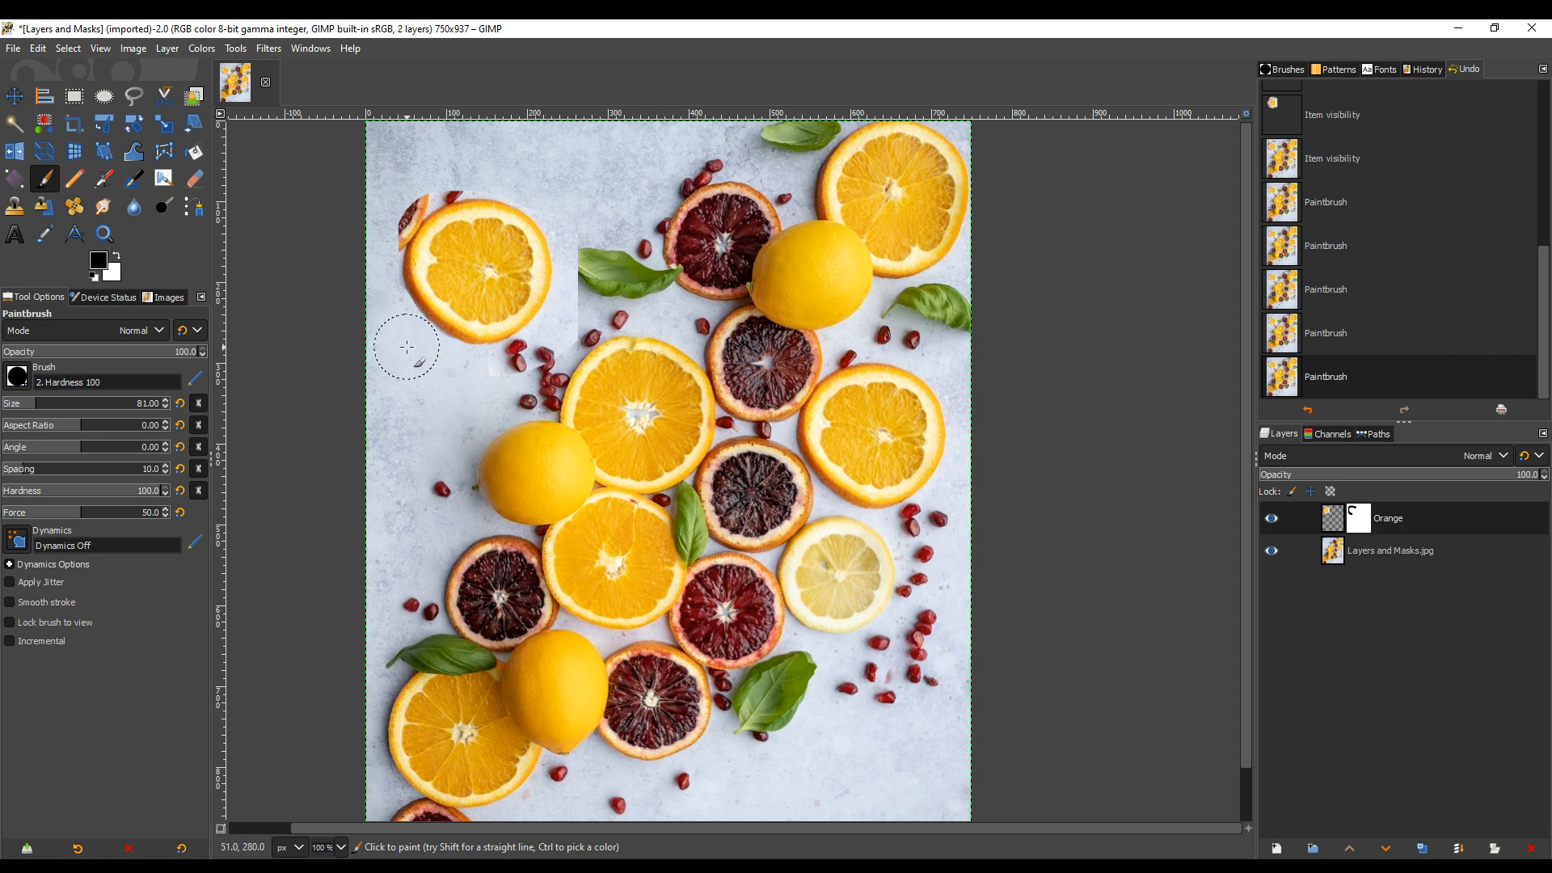
mouse_move(413, 351)
left_mouse_down()
mouse_move(367, 252)
mouse_move(398, 192)
mouse_move(443, 167)
mouse_move(501, 165)
mouse_move(573, 213)
mouse_move(579, 314)
mouse_move(544, 354)
mouse_move(496, 372)
mouse_move(566, 332)
mouse_move(582, 290)
mouse_move(590, 243)
mouse_move(558, 219)
left_mouse_up()
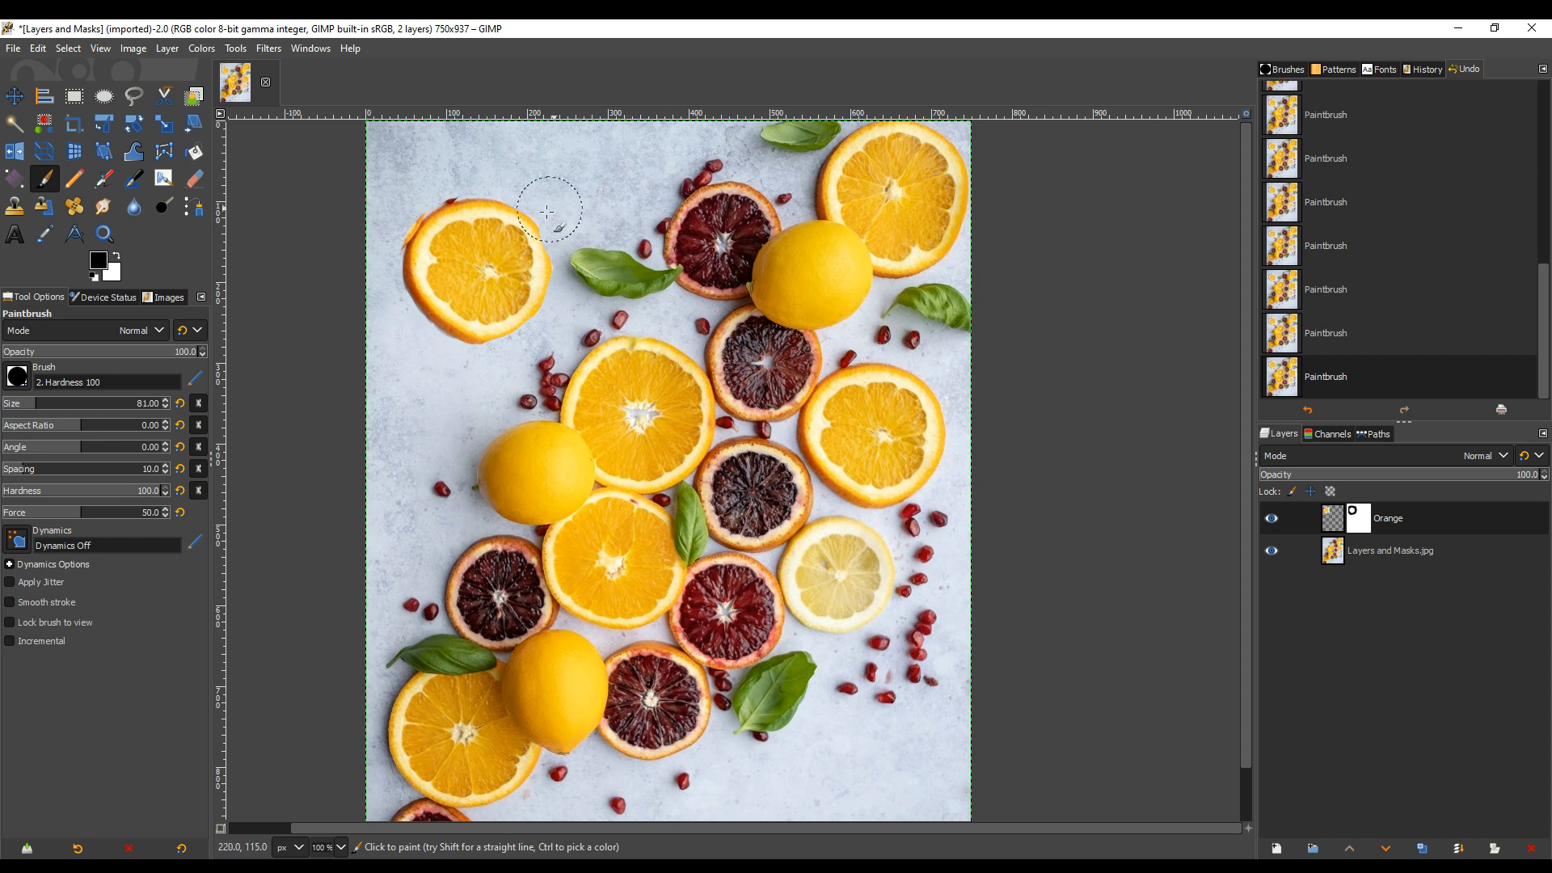
Toggle the photo and Orange layers off and on to compare the masked slice with the original image
left_click(1274, 552)
left_click(1274, 553)
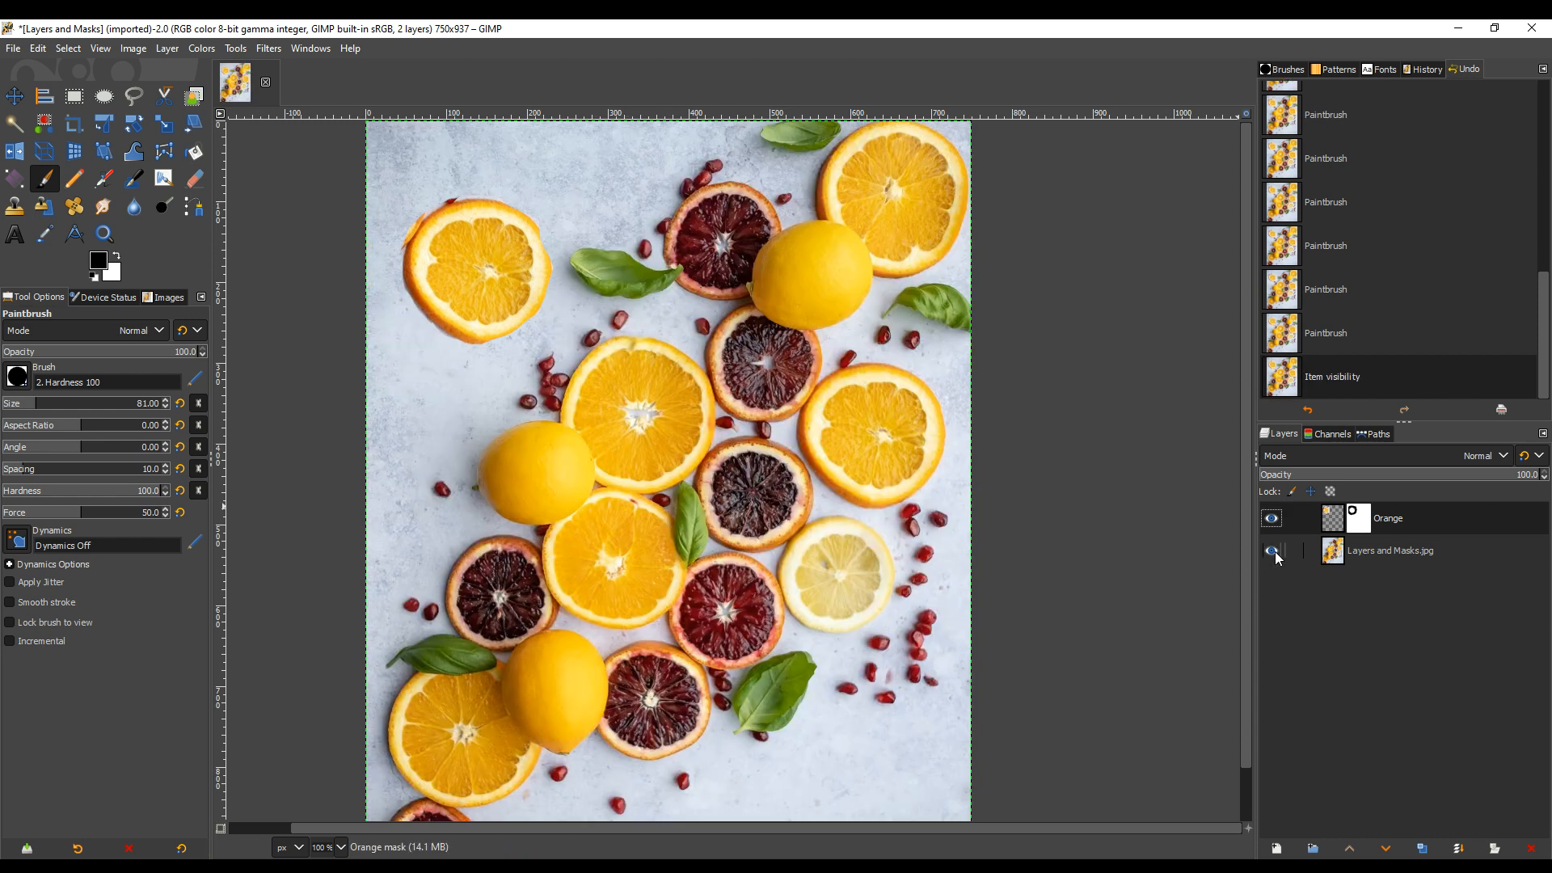
left_click(1274, 552)
left_click(1274, 552)
left_click(1275, 521)
left_click(1276, 521)
left_click(1276, 521)
left_click(1276, 521)
left_click(1279, 528)
left_click(1280, 528)
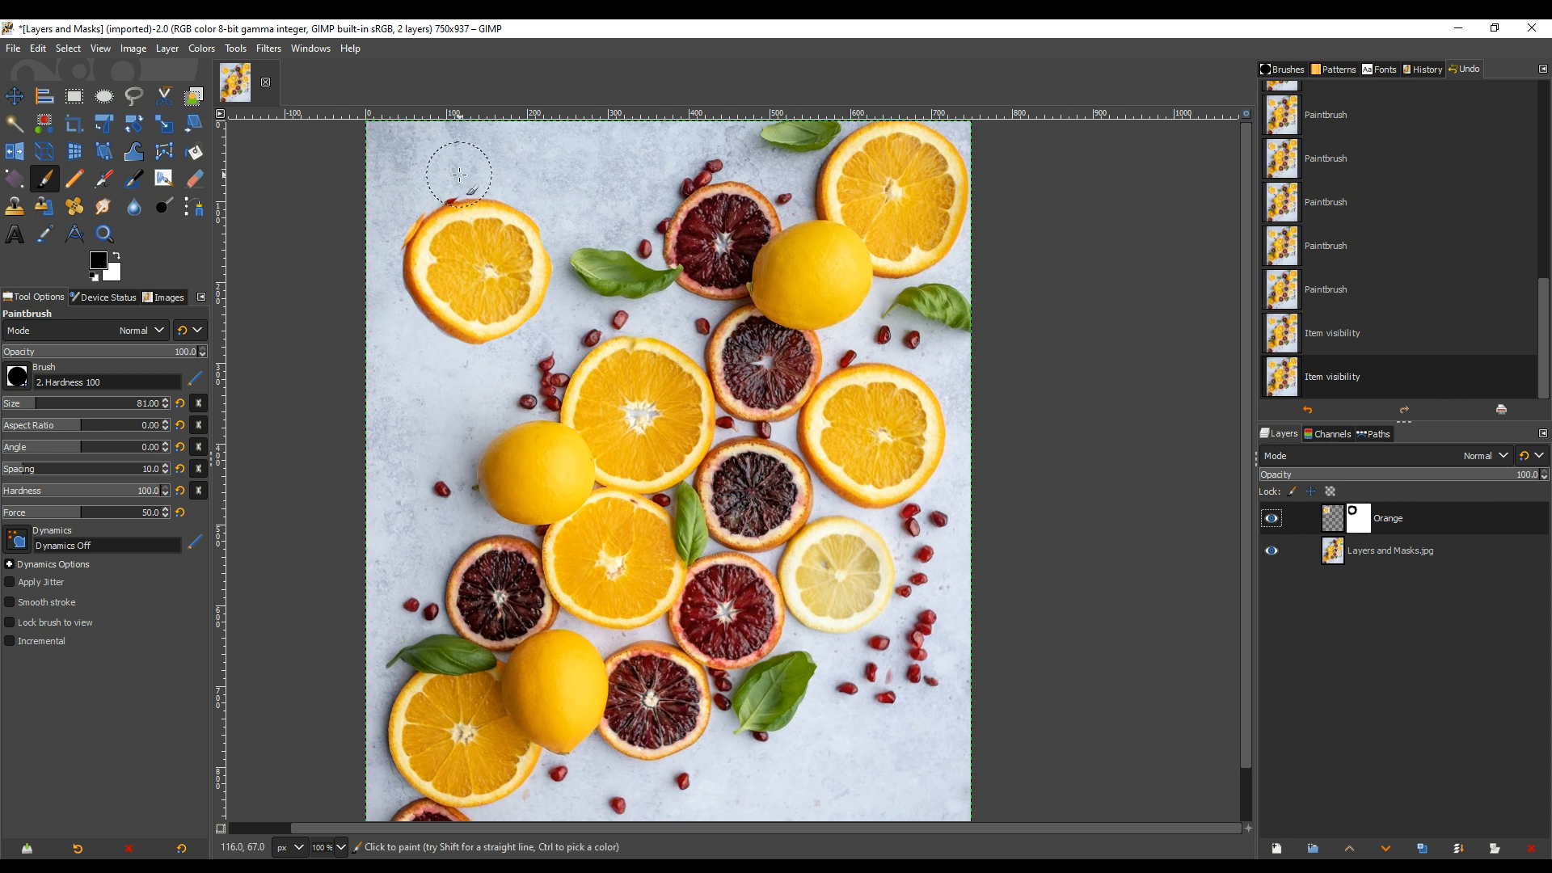
Touch up the mask with black paint just outside the cloned slice's upper-right edge
scroll(452, 205, "up", 3)
scroll(461, 243, "up", 3)
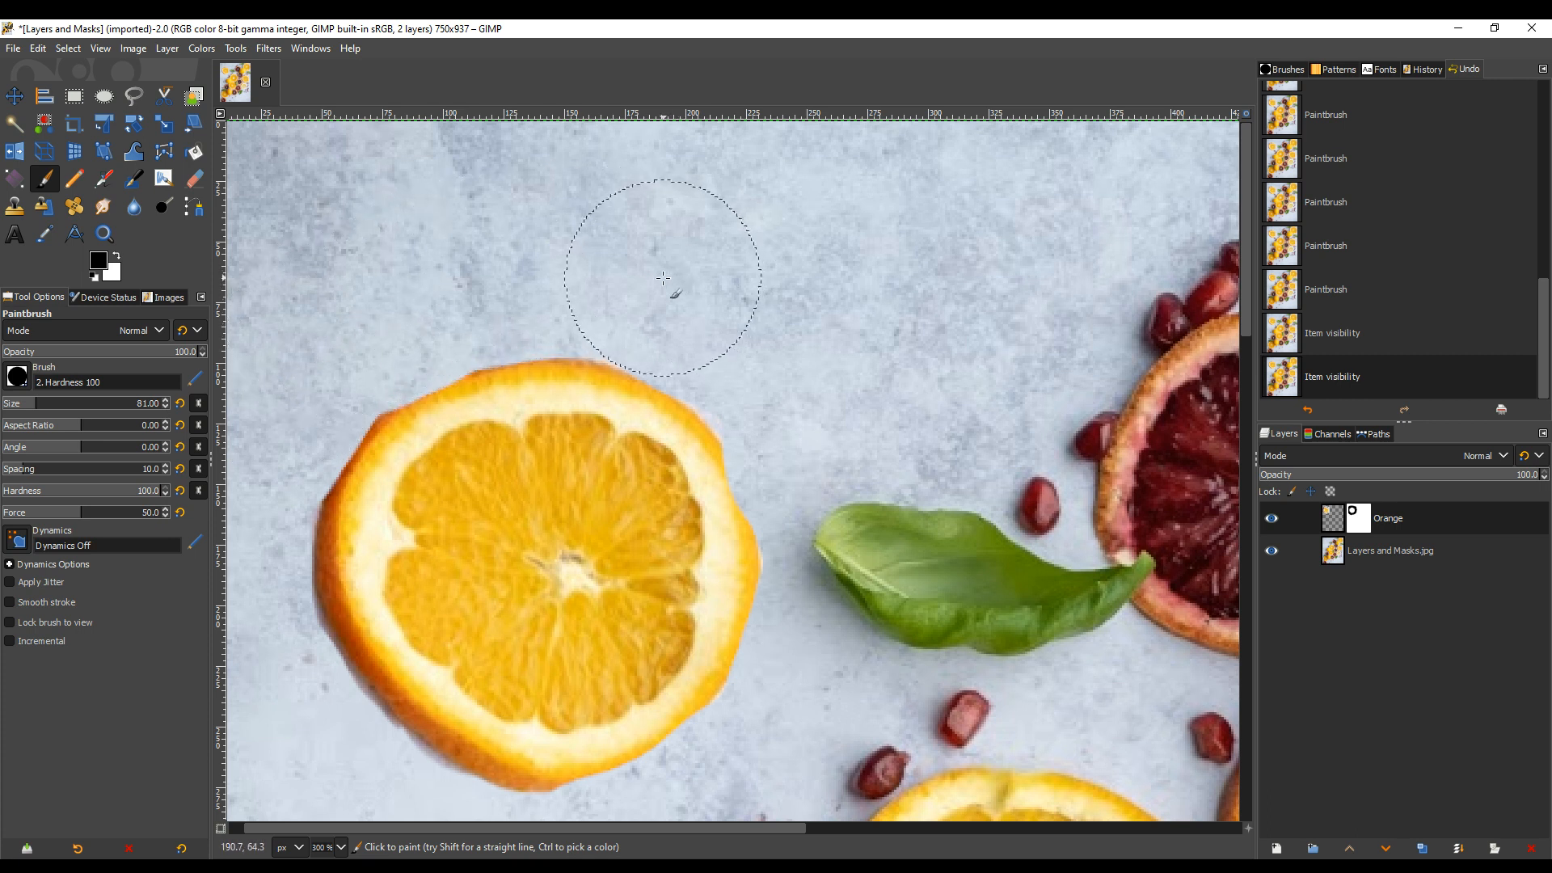
left_click_drag(728, 321, 798, 406)
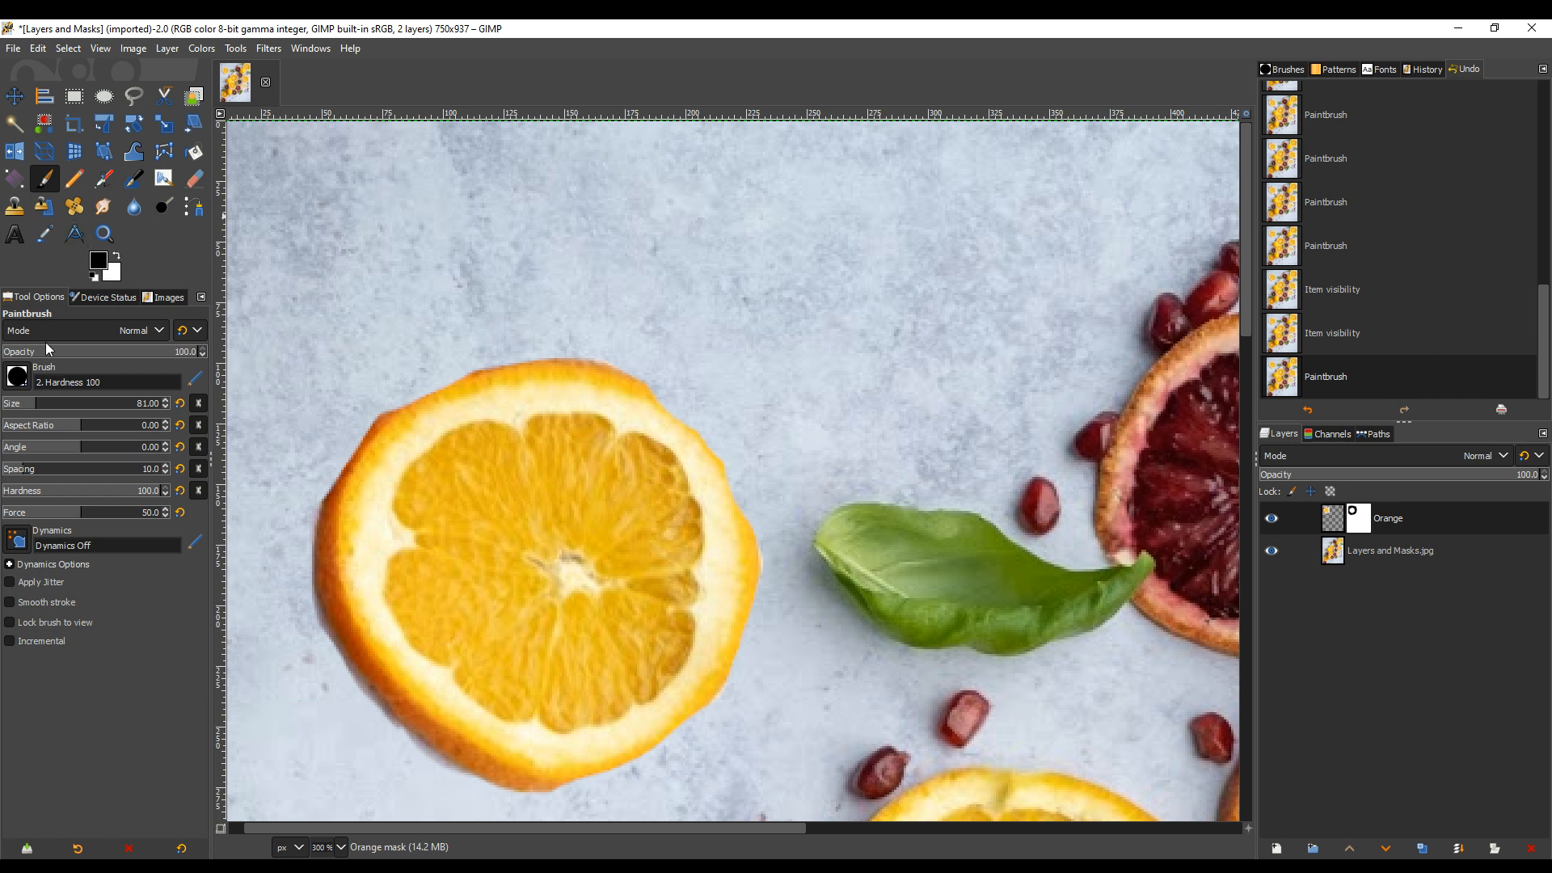
Change the Paintbrush's brush to the softer 2. Hardness 075
left_click(20, 377)
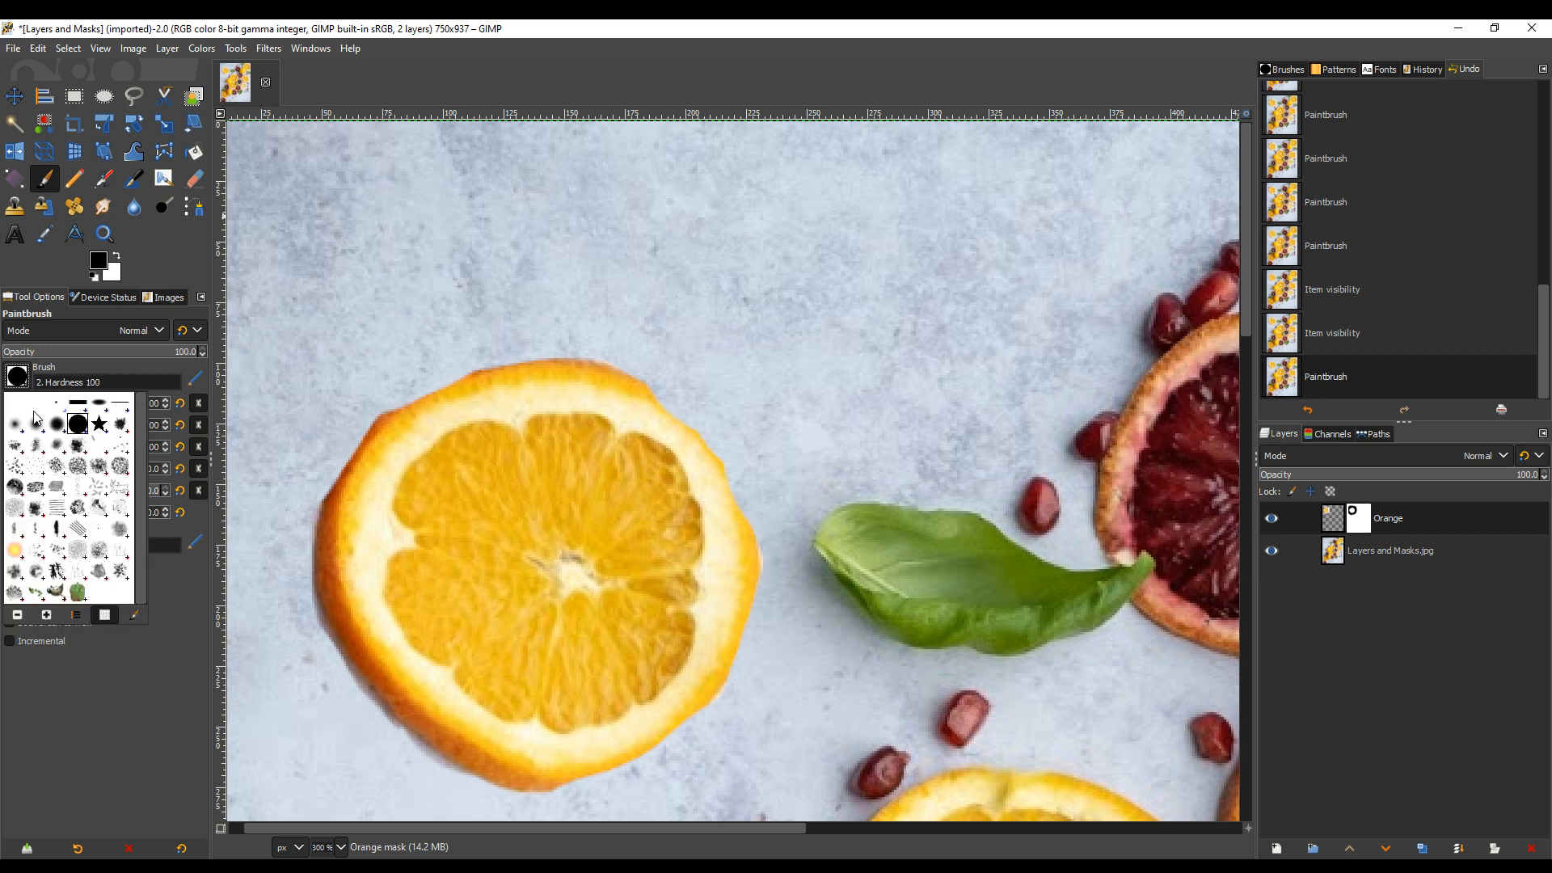
left_click(56, 433)
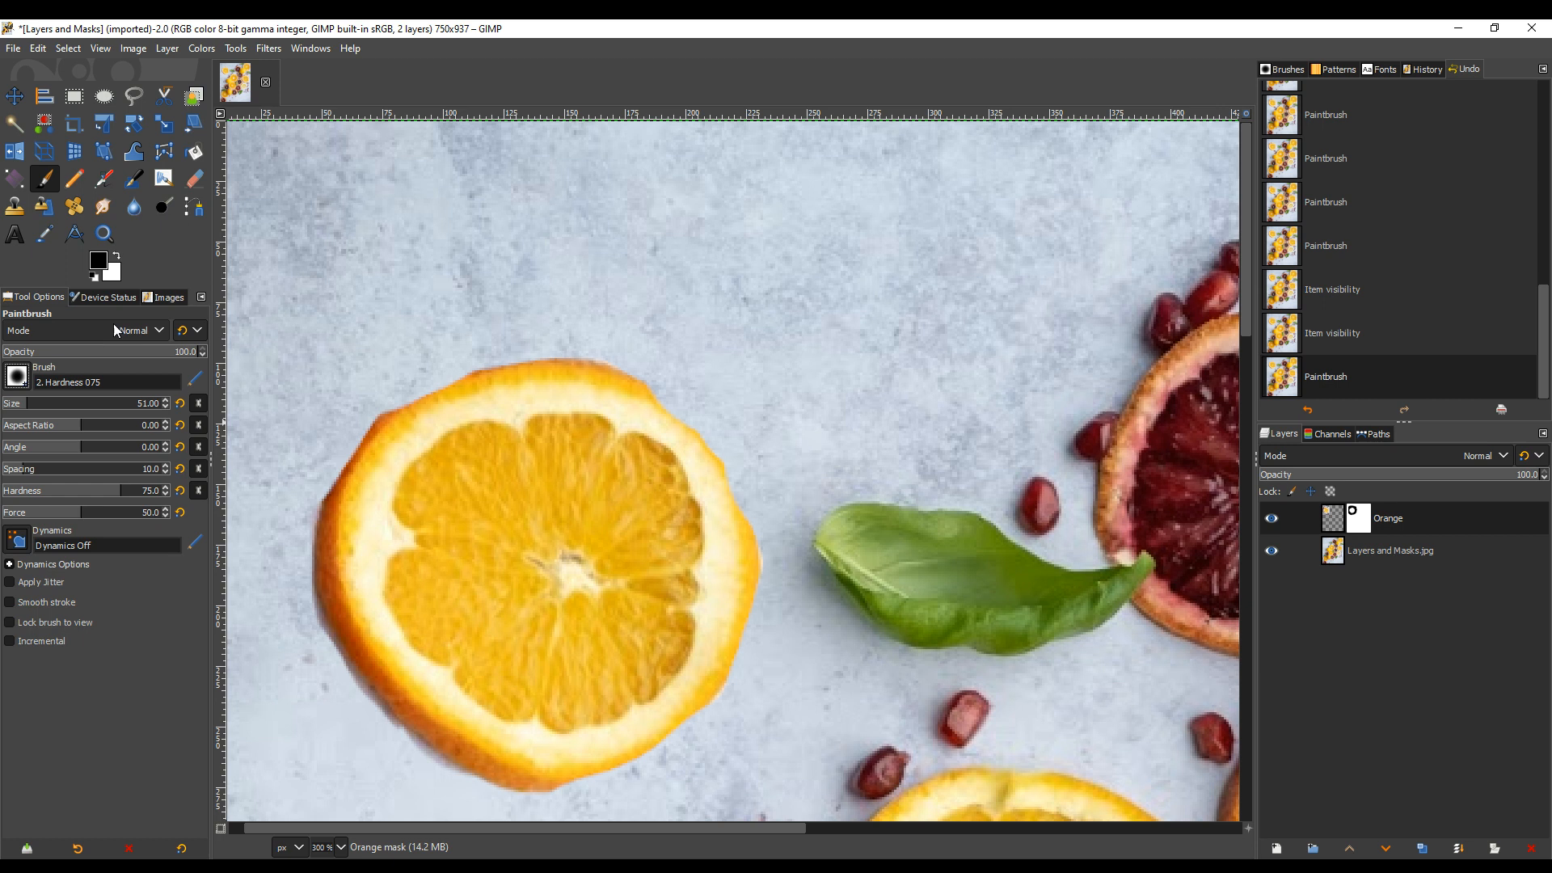
Paint white on the Orange layer's mask along the slice's upper-left rim to bring back its cut-off edge
left_click(118, 257)
left_click(407, 494)
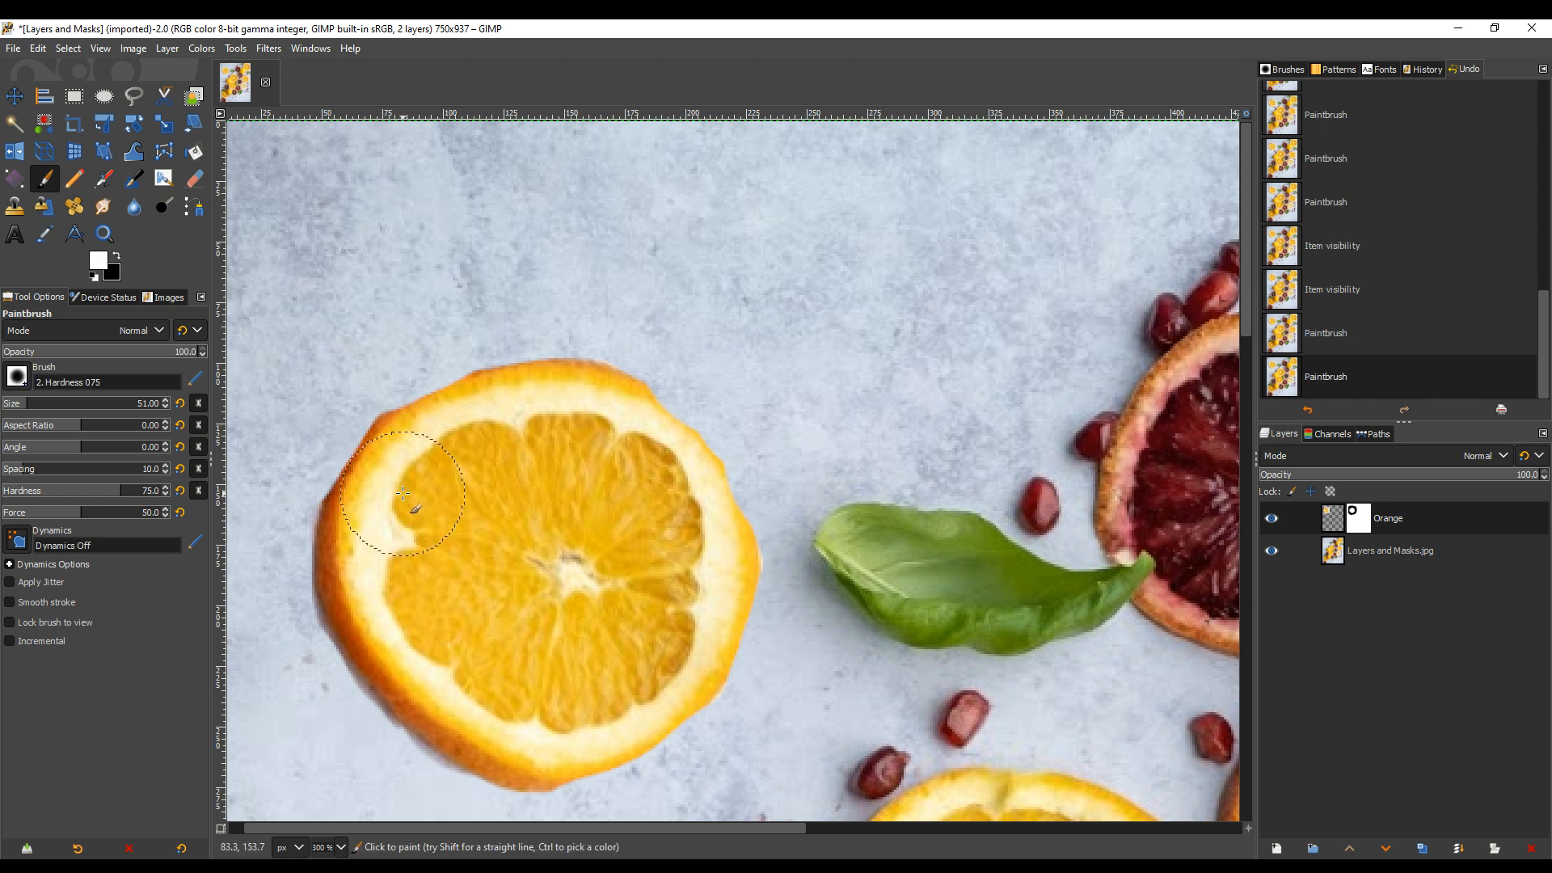
left_click(400, 491)
left_click(398, 489)
left_click(399, 479)
left_click(411, 454)
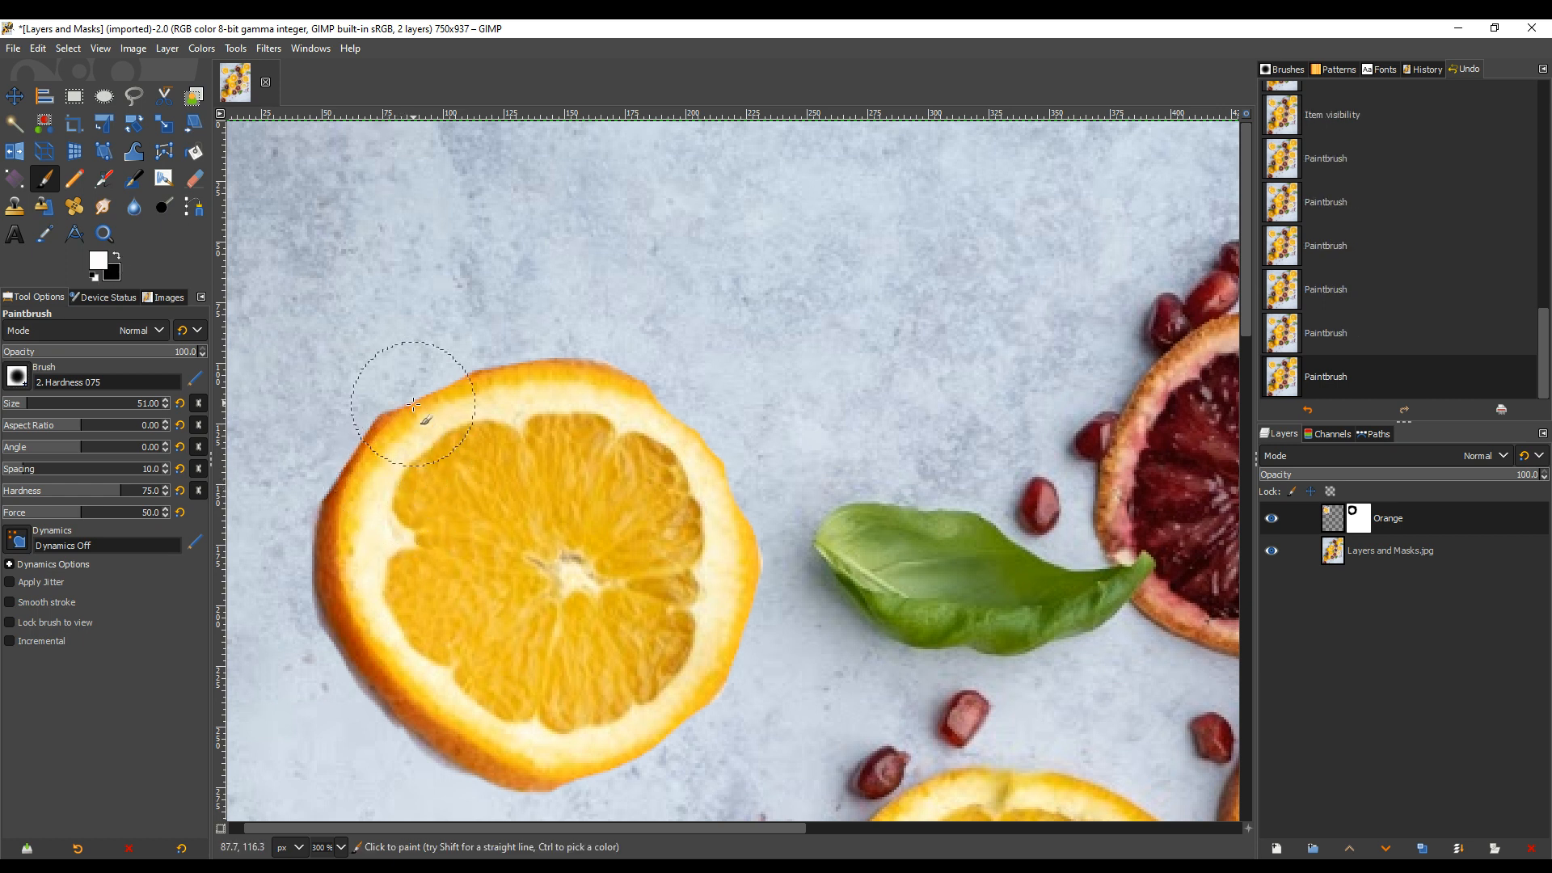
left_click(413, 383)
left_click(394, 433)
left_click(379, 459)
left_click(360, 485)
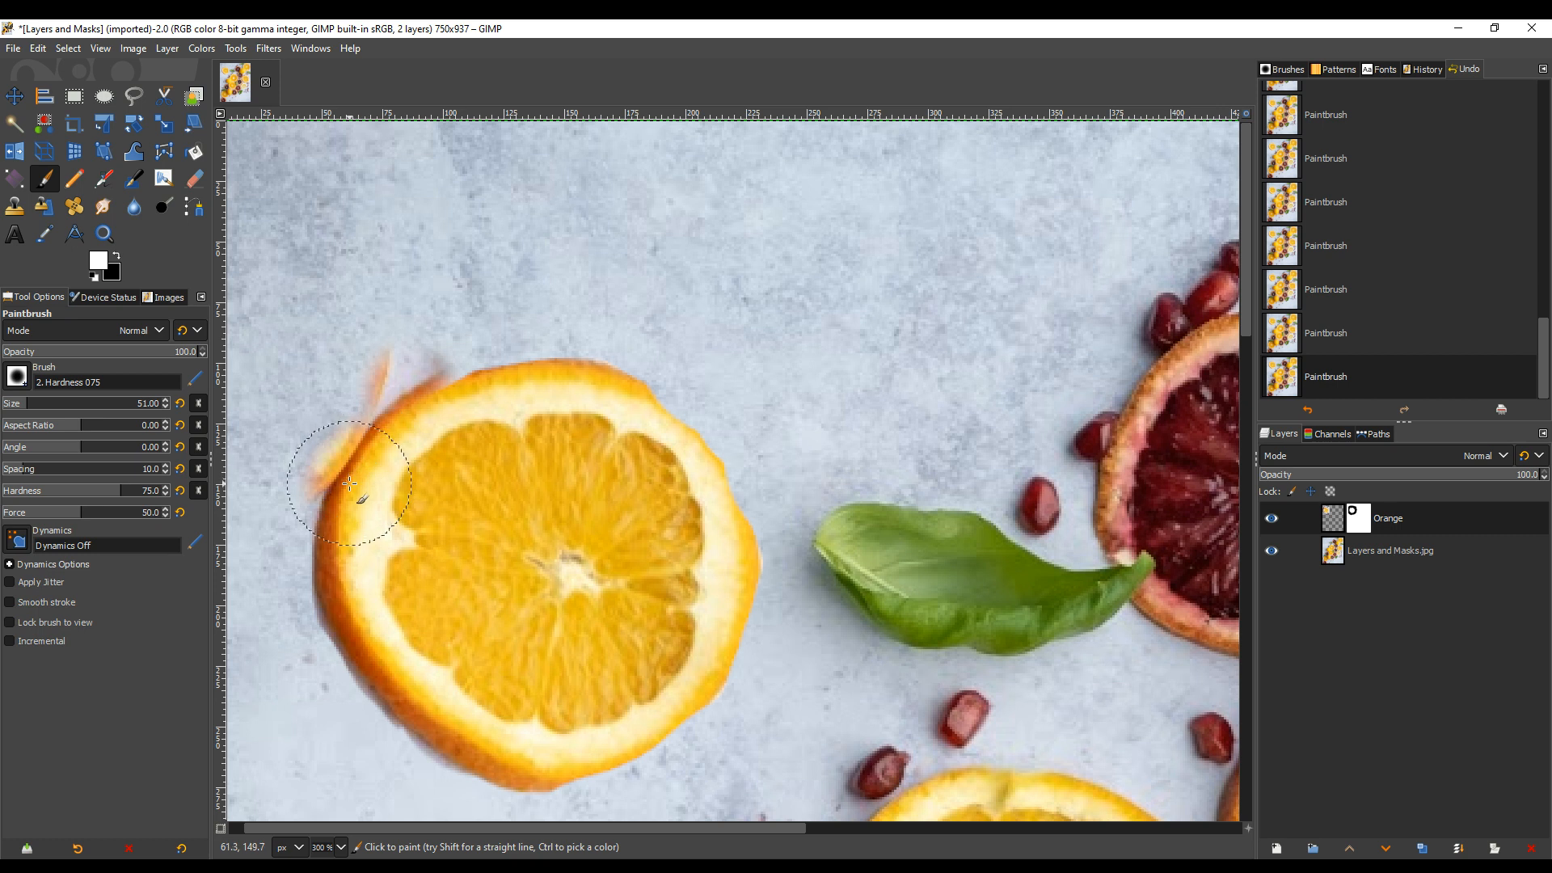
Continue painting white on the mask along the slice's top and right rim to restore its rounded edge
left_click(450, 422)
left_click(464, 412)
left_click(507, 417)
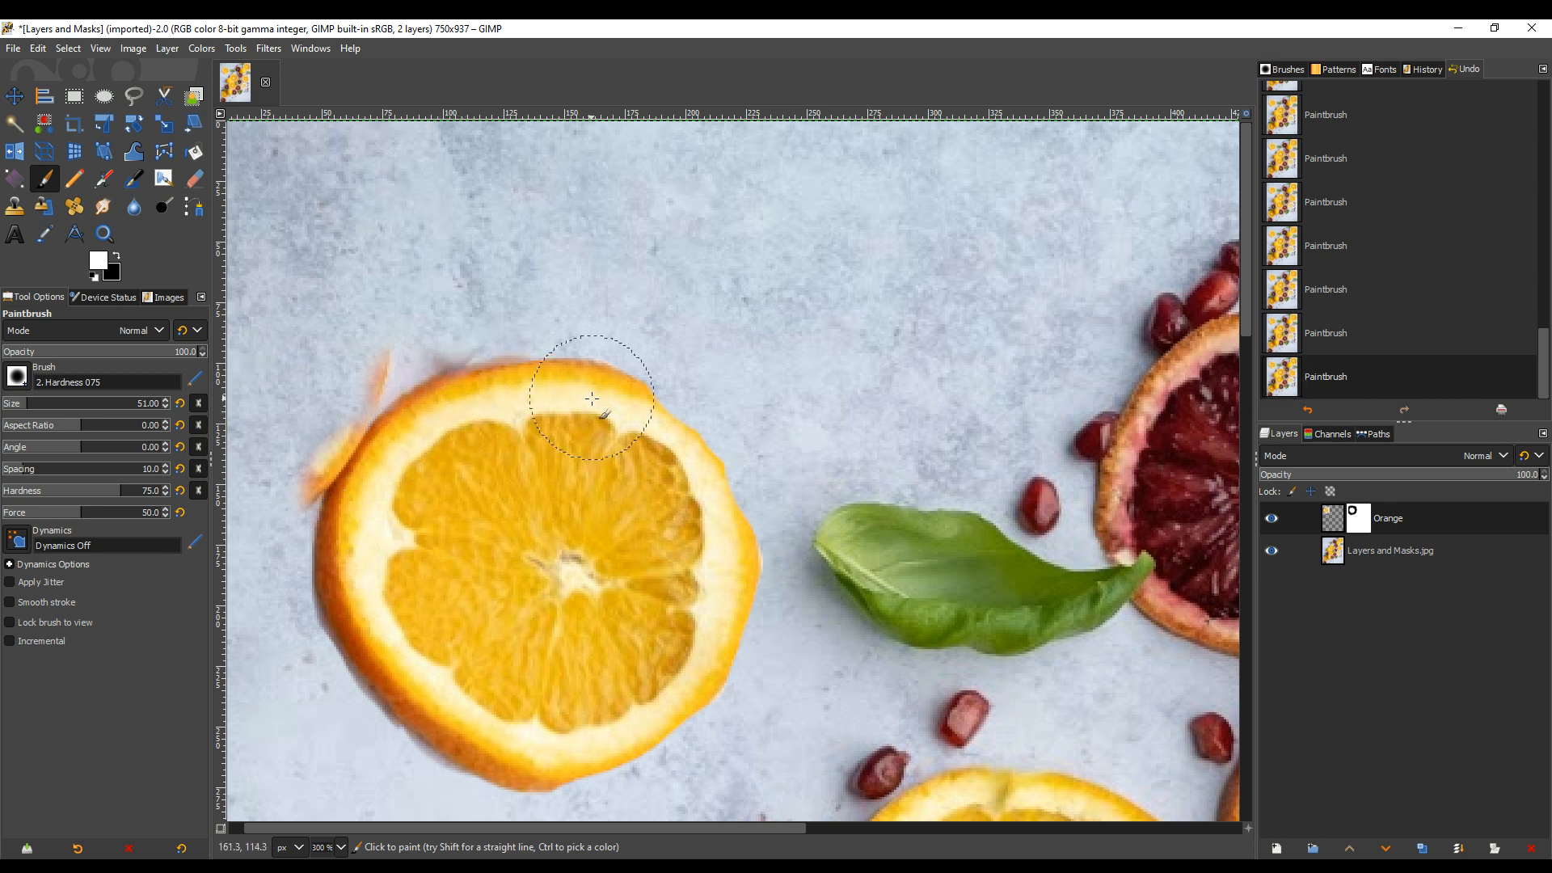
left_click(594, 422)
left_click(651, 423)
left_click(675, 438)
left_click(687, 450)
left_click(700, 464)
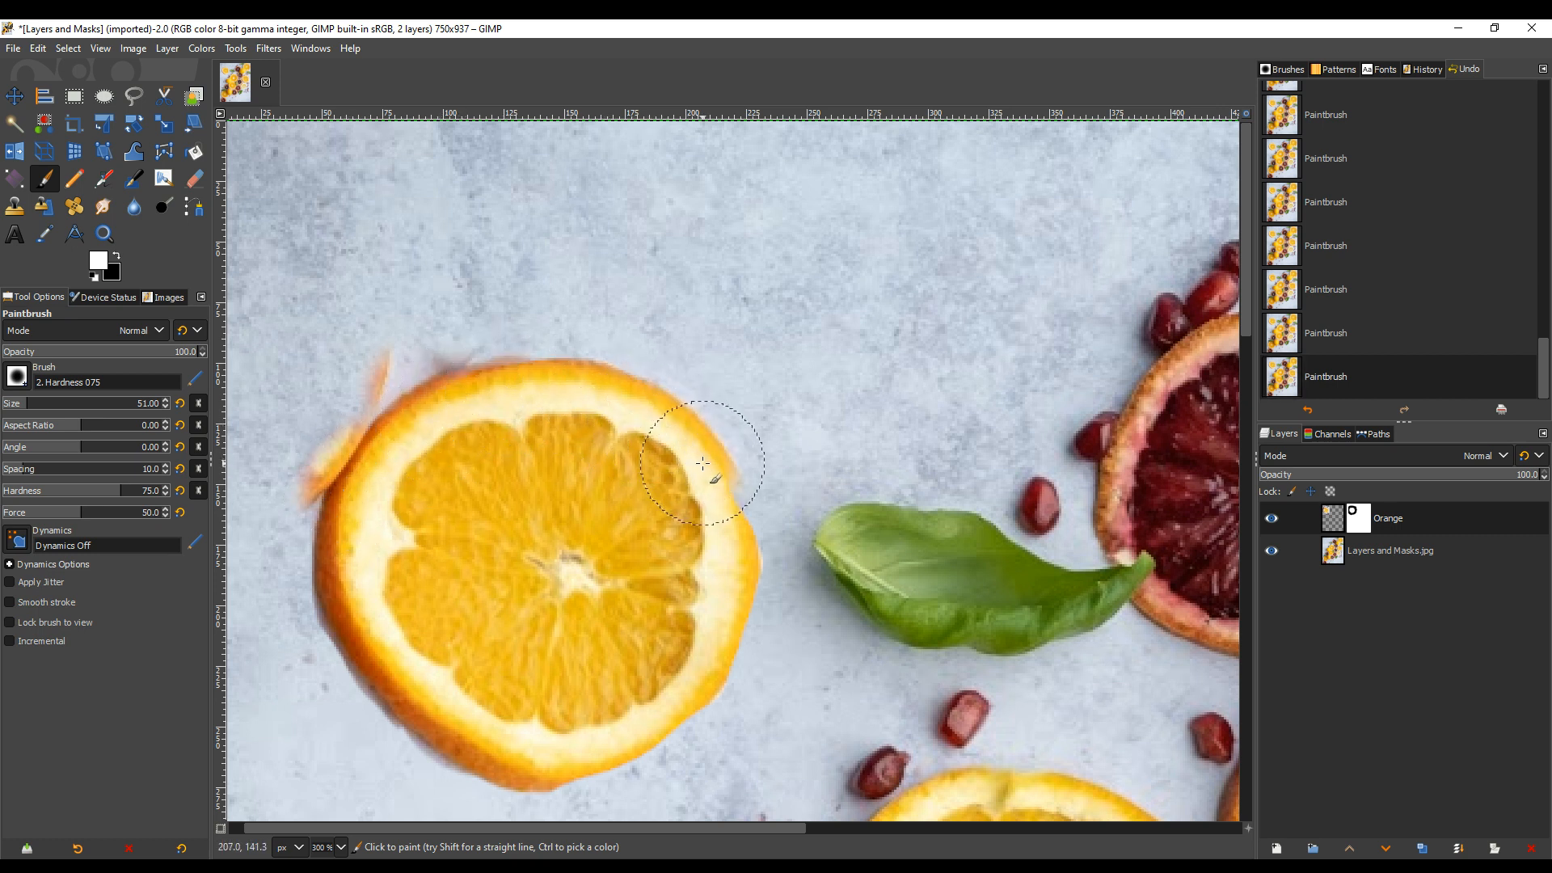
left_click(717, 488)
left_click(726, 507)
left_click(732, 524)
left_click(732, 539)
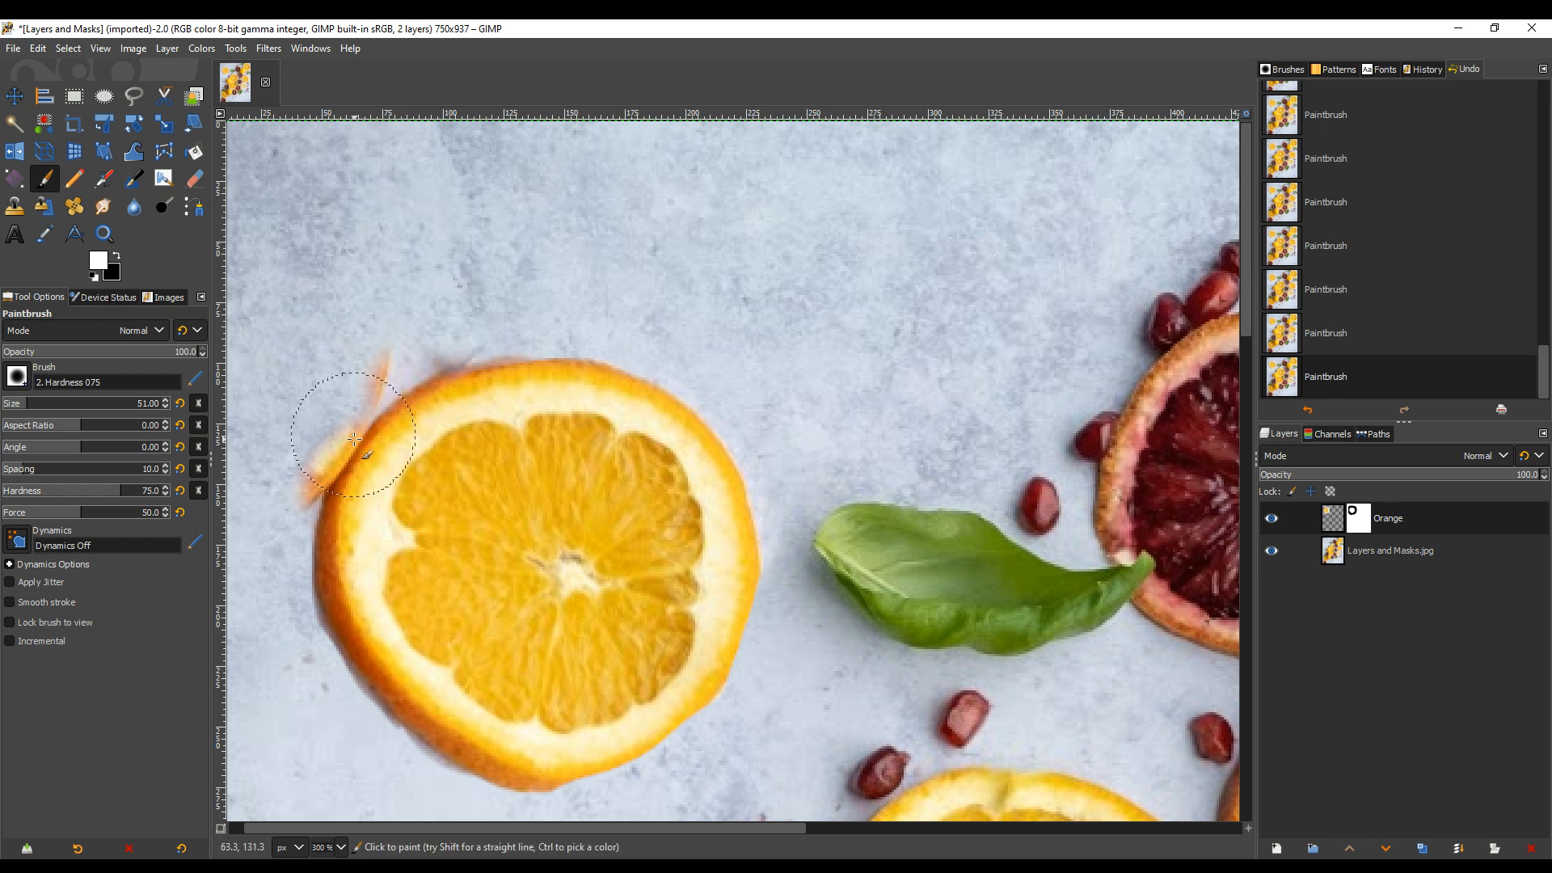
Paint black on the mask with a size 14 brush to hide the stray fruit bits outside the slice's upper-left rim
left_click(116, 256)
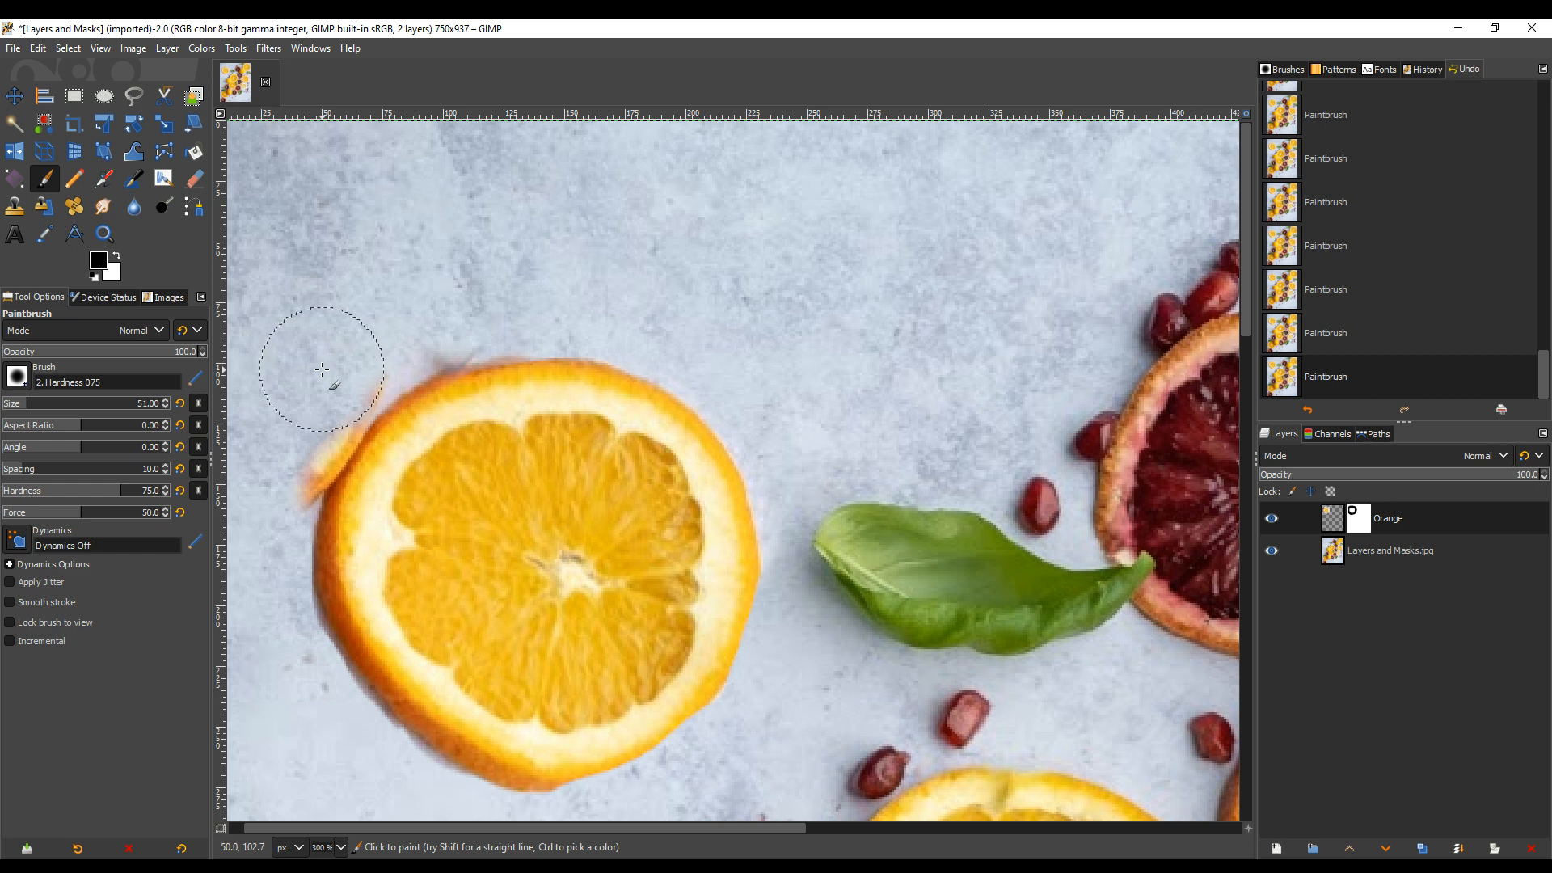
left_click(294, 409)
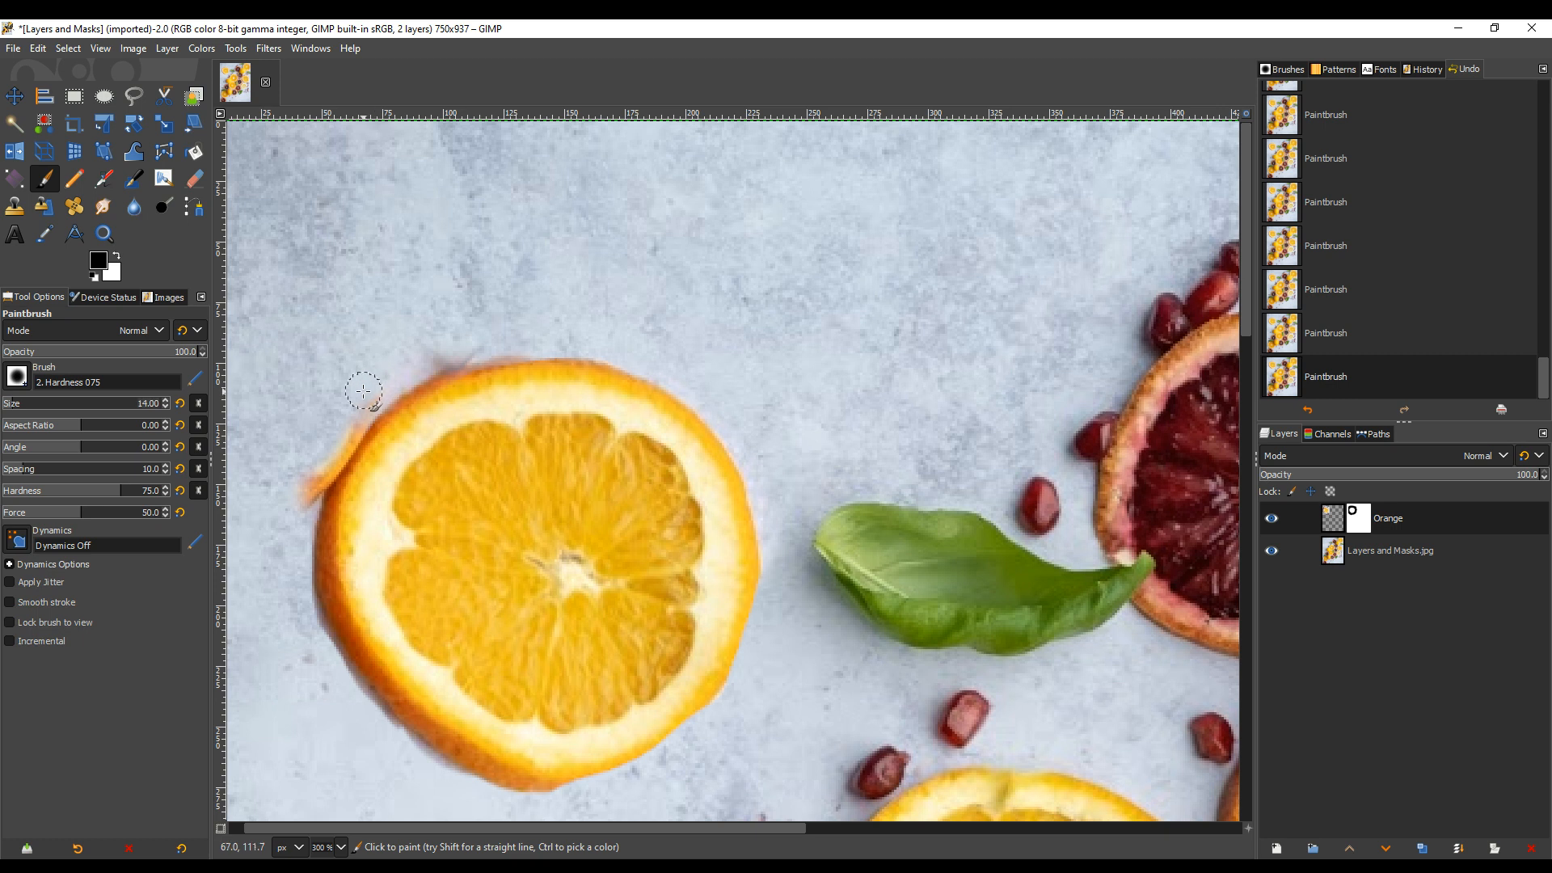
mouse_move(331, 443)
left_mouse_down()
mouse_move(301, 503)
mouse_move(310, 492)
left_mouse_up()
left_click_drag(366, 399, 363, 408)
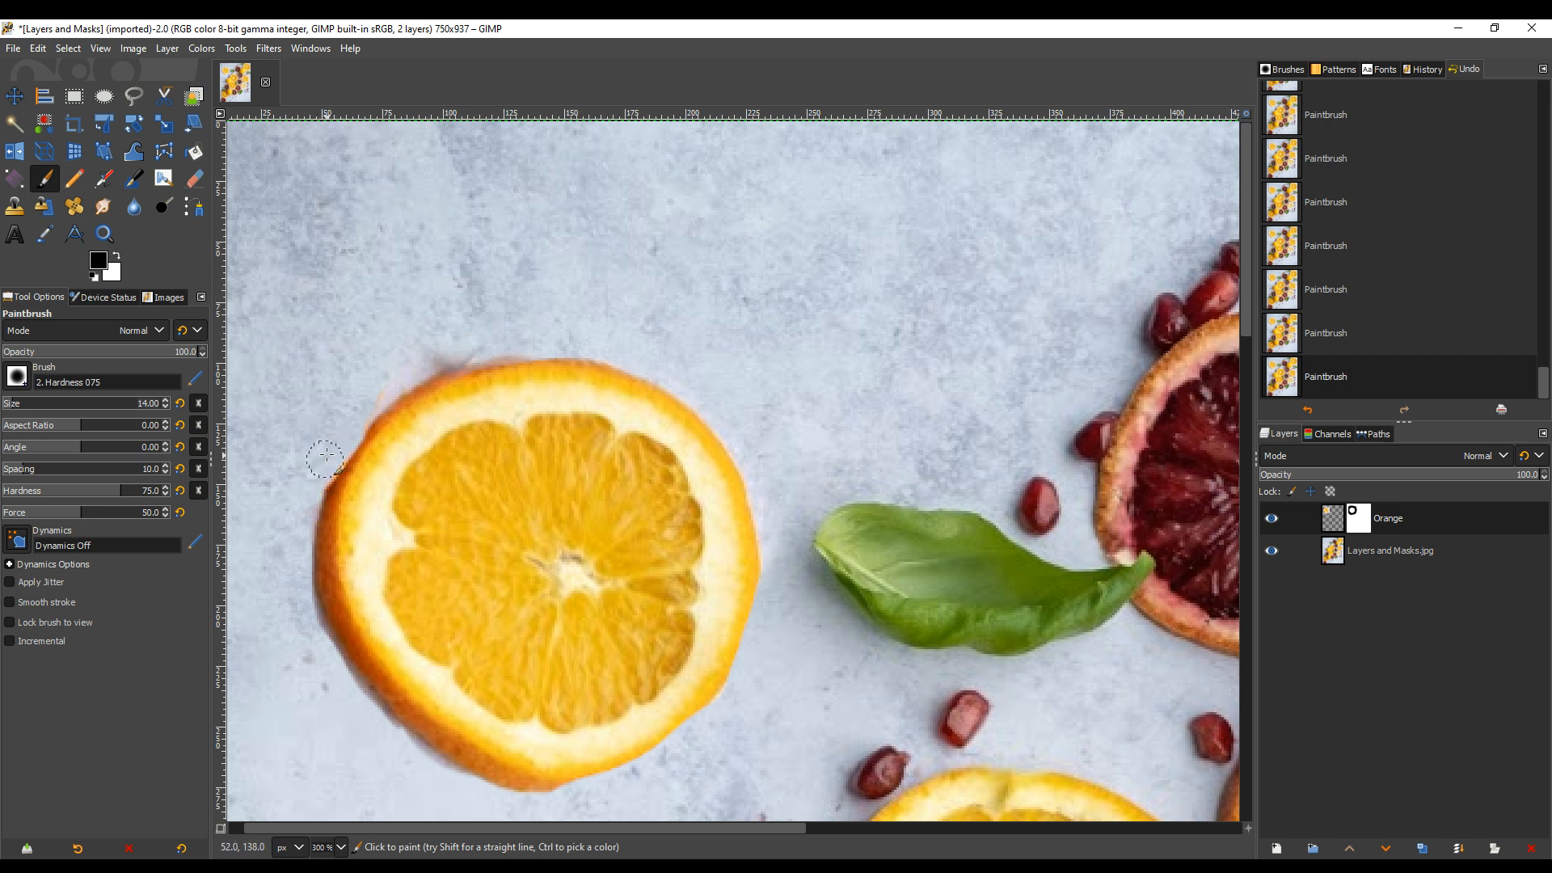
left_click_drag(399, 376, 503, 348)
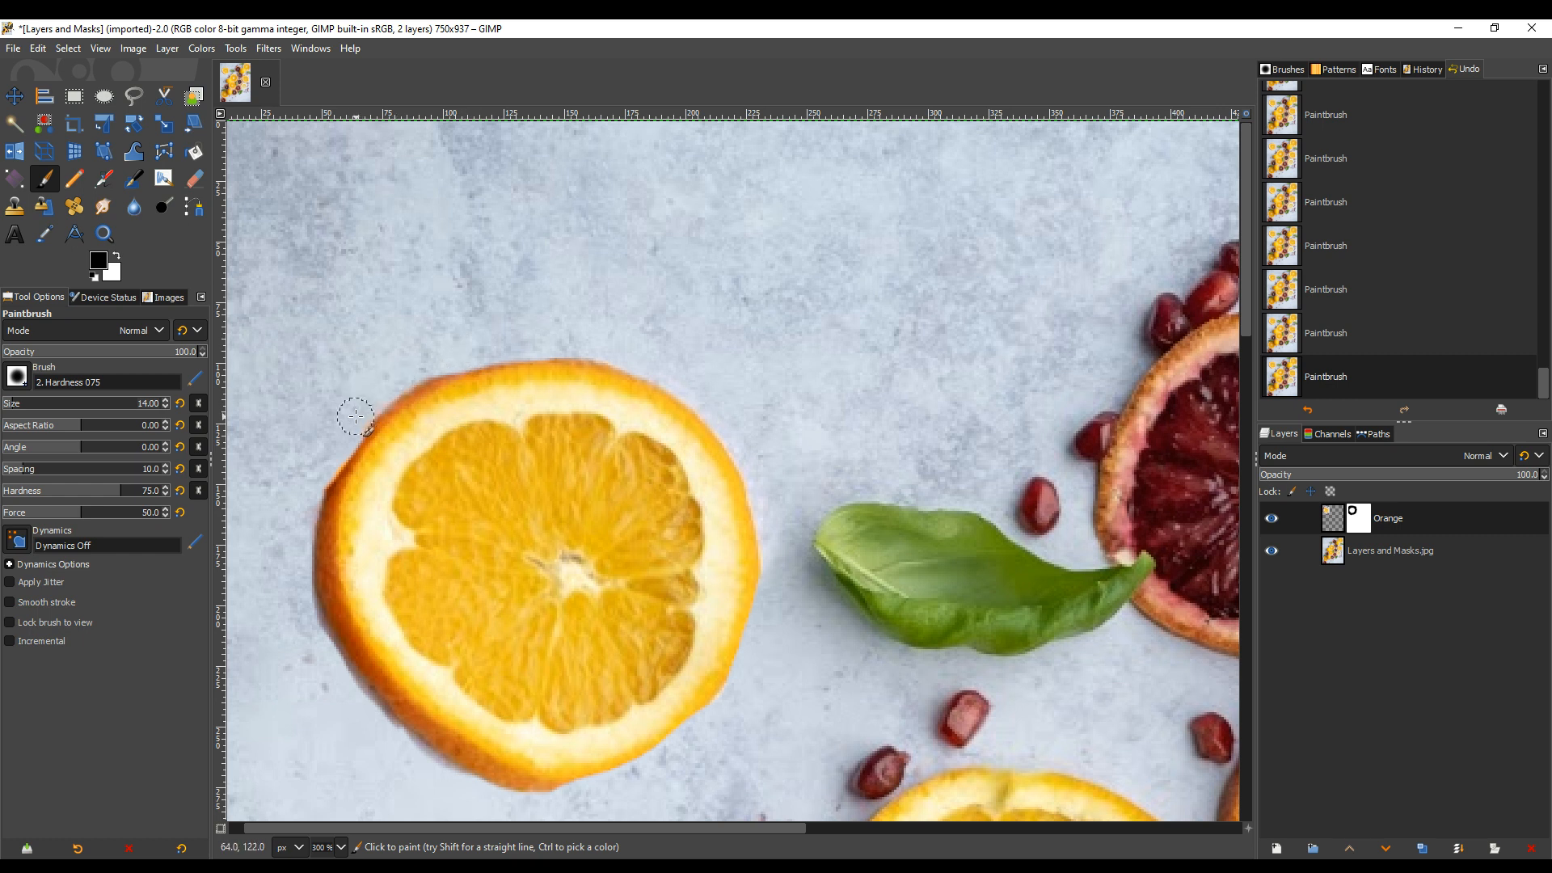
left_click_drag(356, 416, 441, 367)
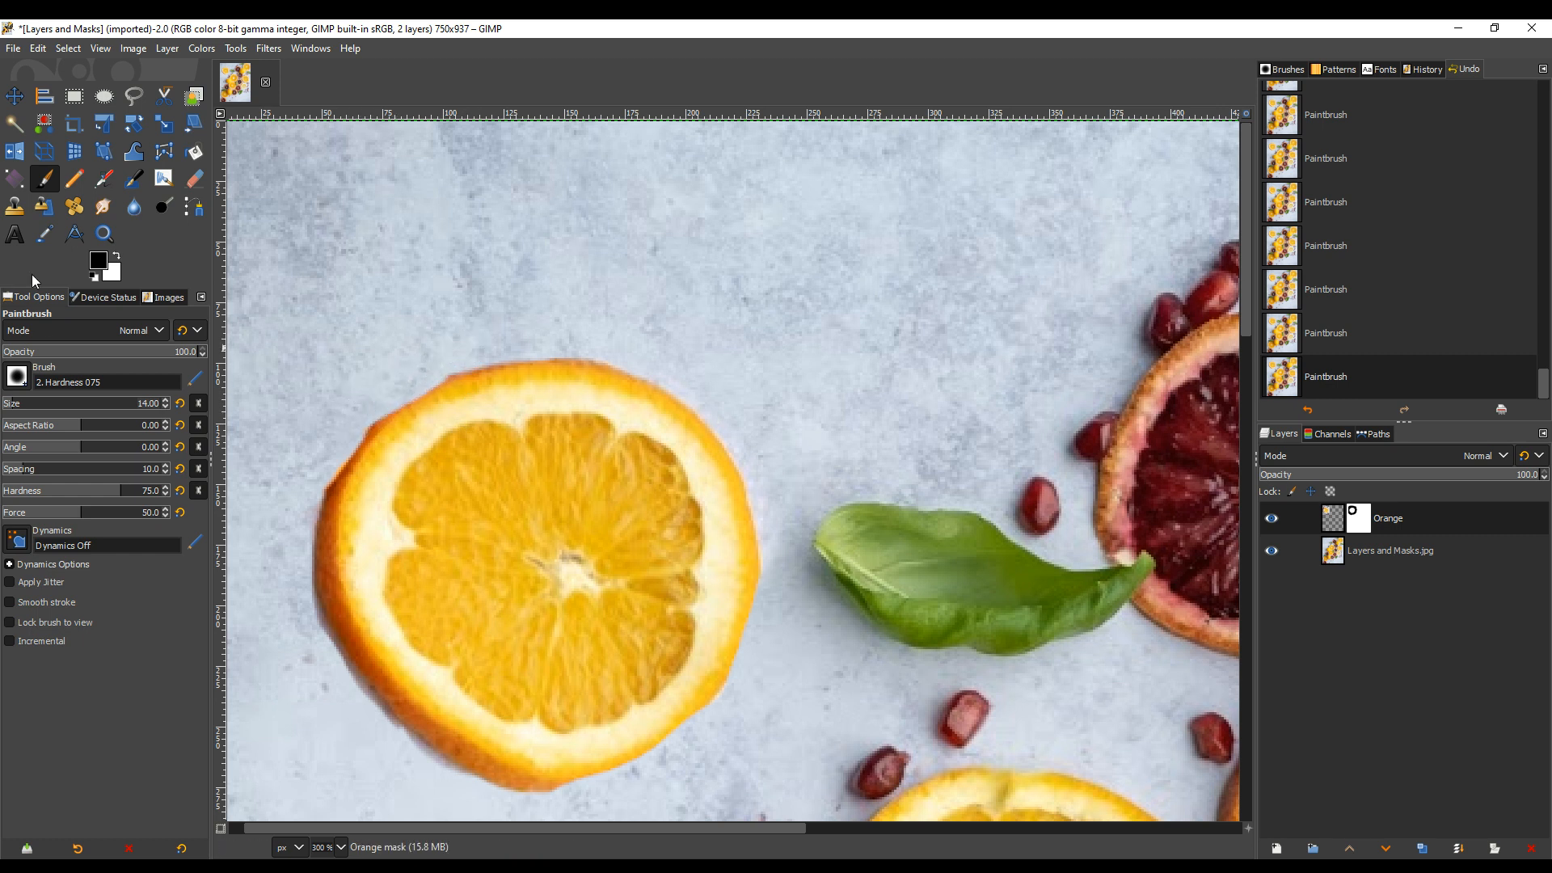
Change the Paintbrush's brush to 2. Hardness 100 at size 17 and paint black just outside the slice's right edge
left_click(117, 256)
left_click(17, 376)
left_click(80, 430)
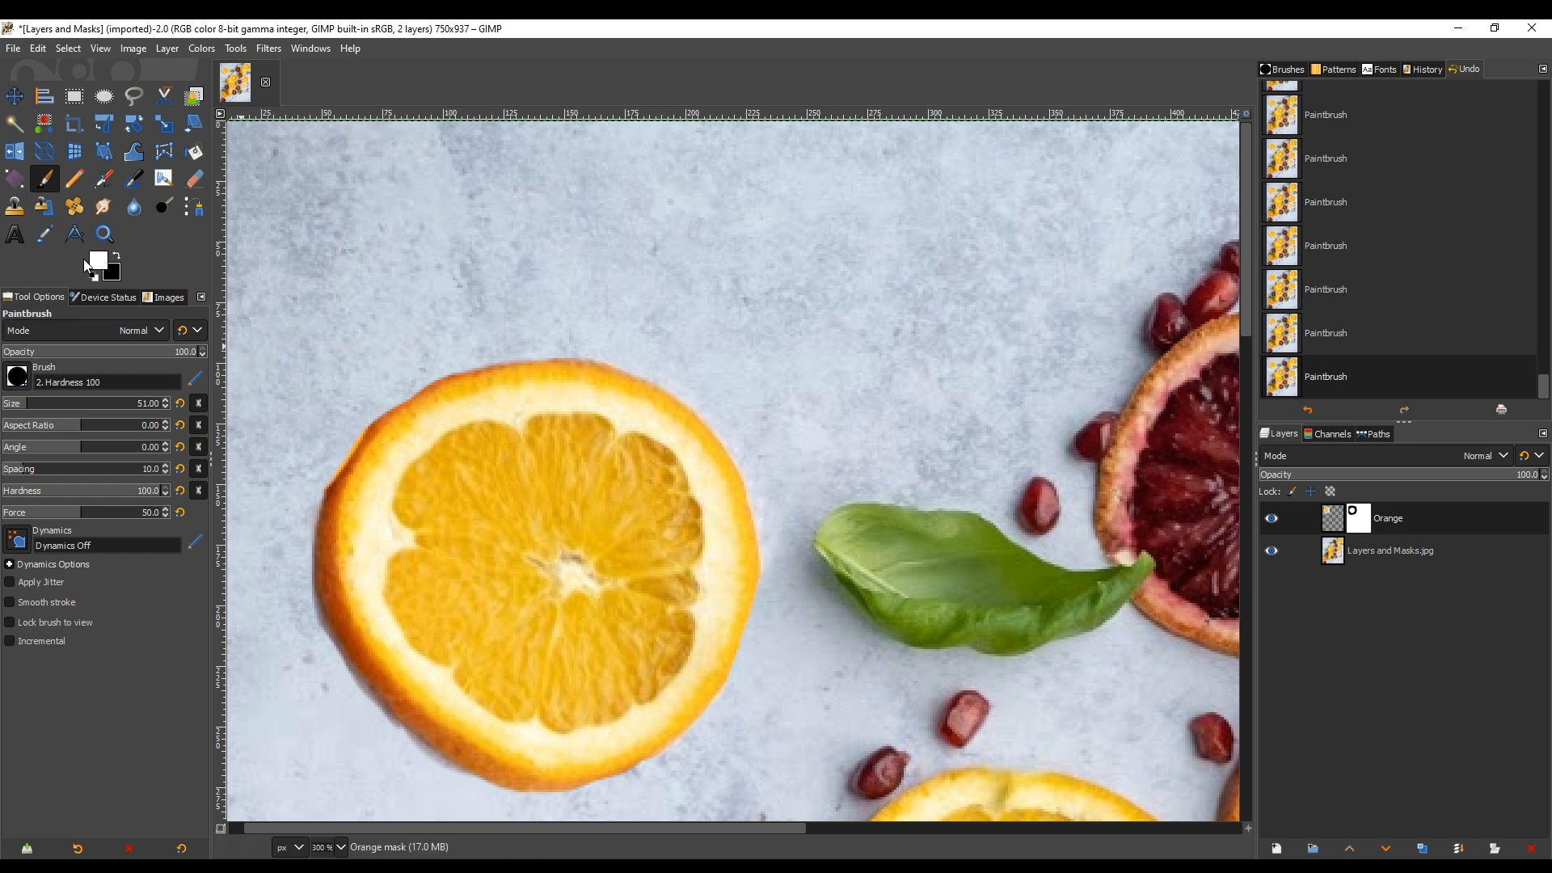
left_click(117, 258)
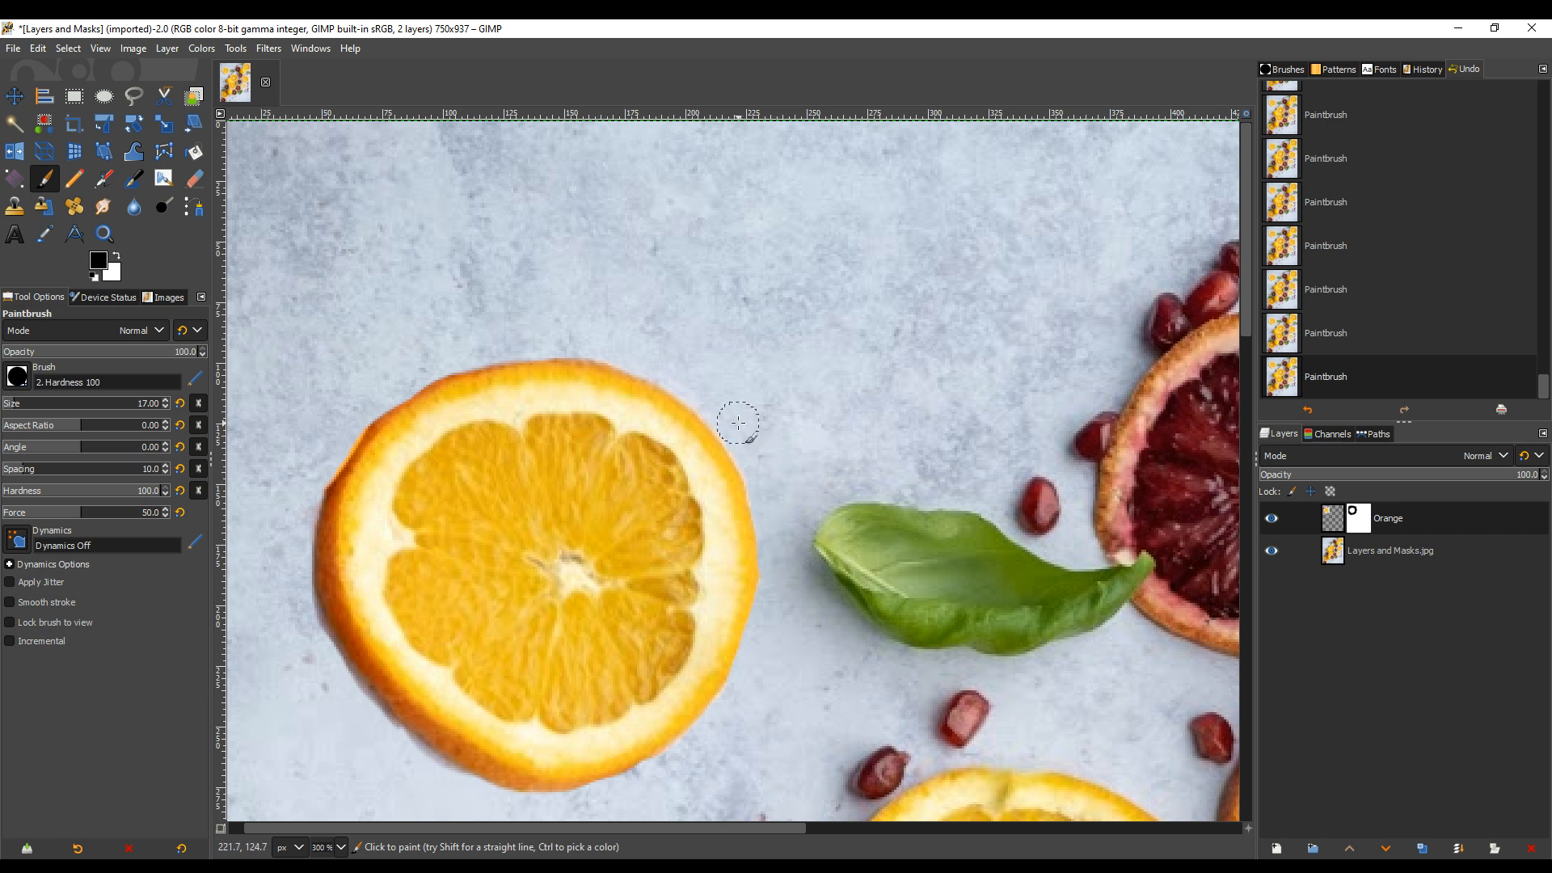
scroll(813, 372, "down", 3)
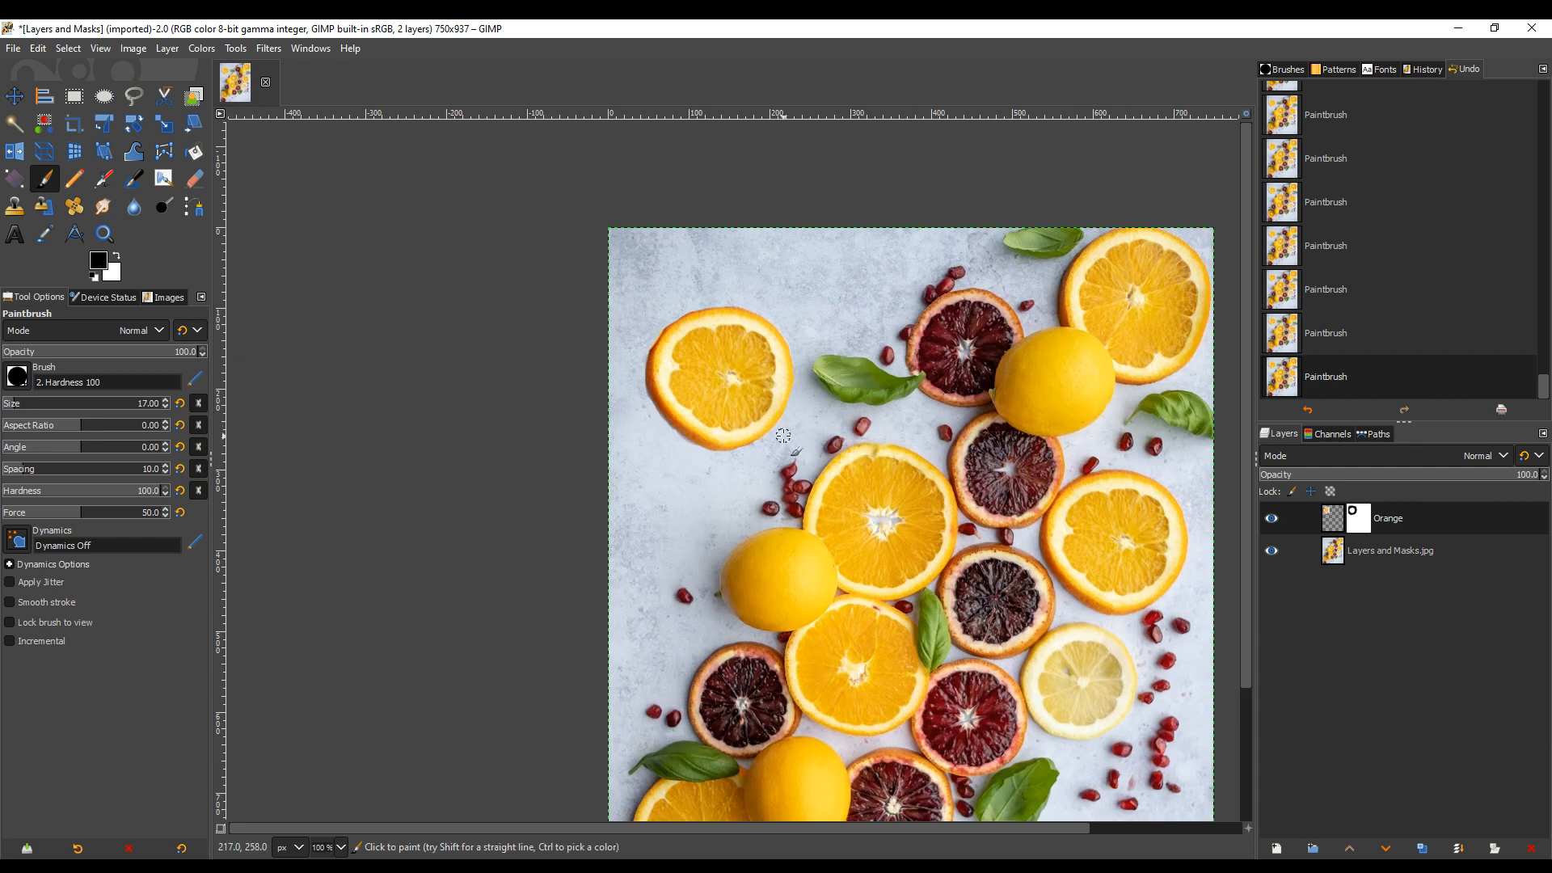
scroll(813, 414, "up", 2)
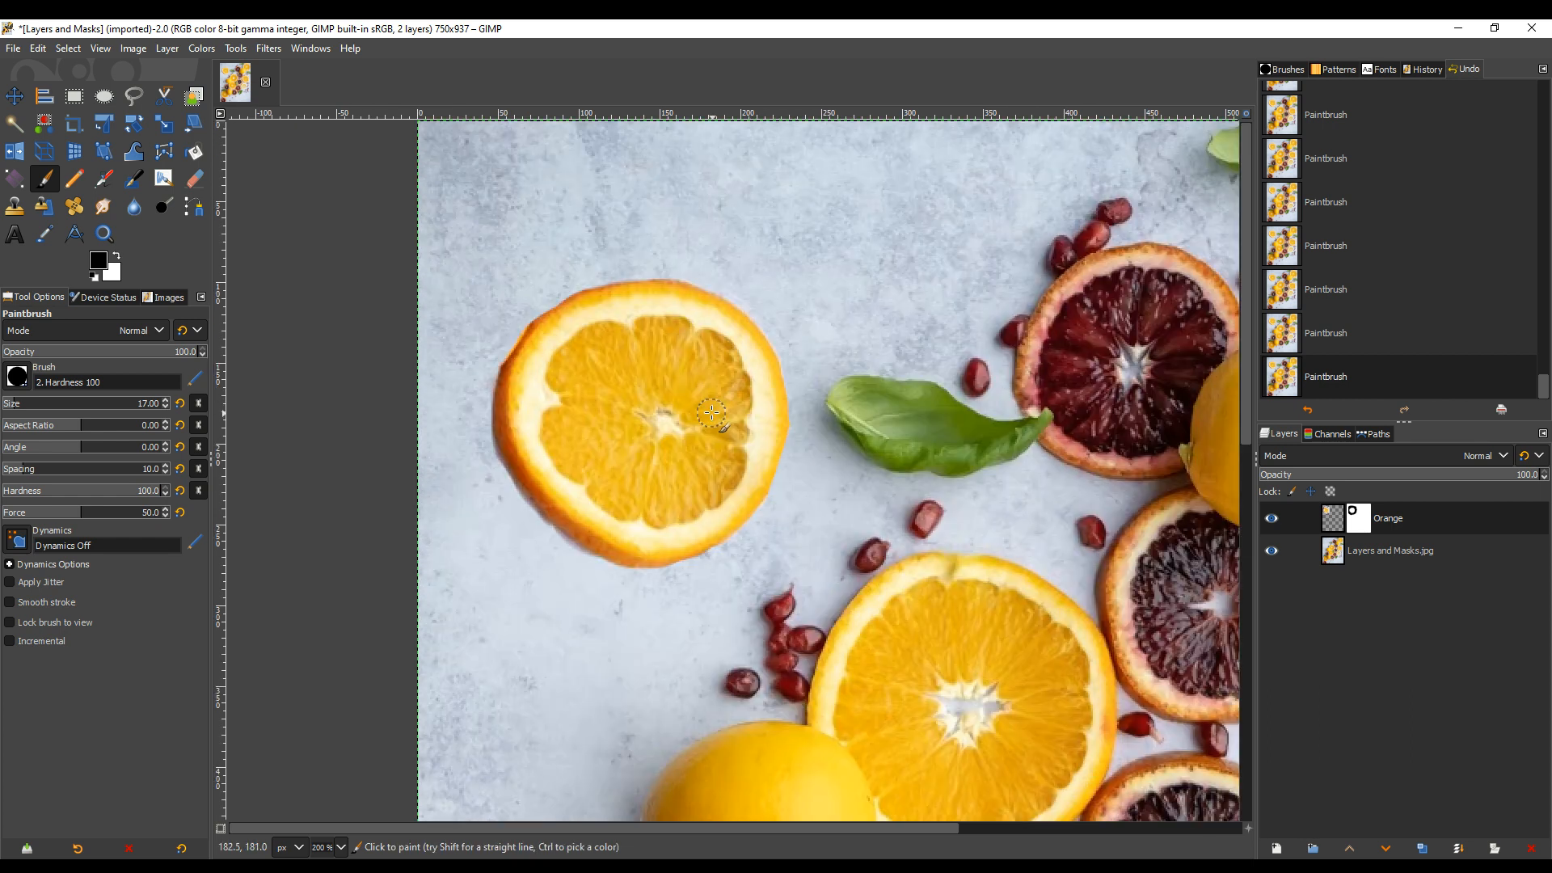
left_click_drag(793, 472, 718, 584)
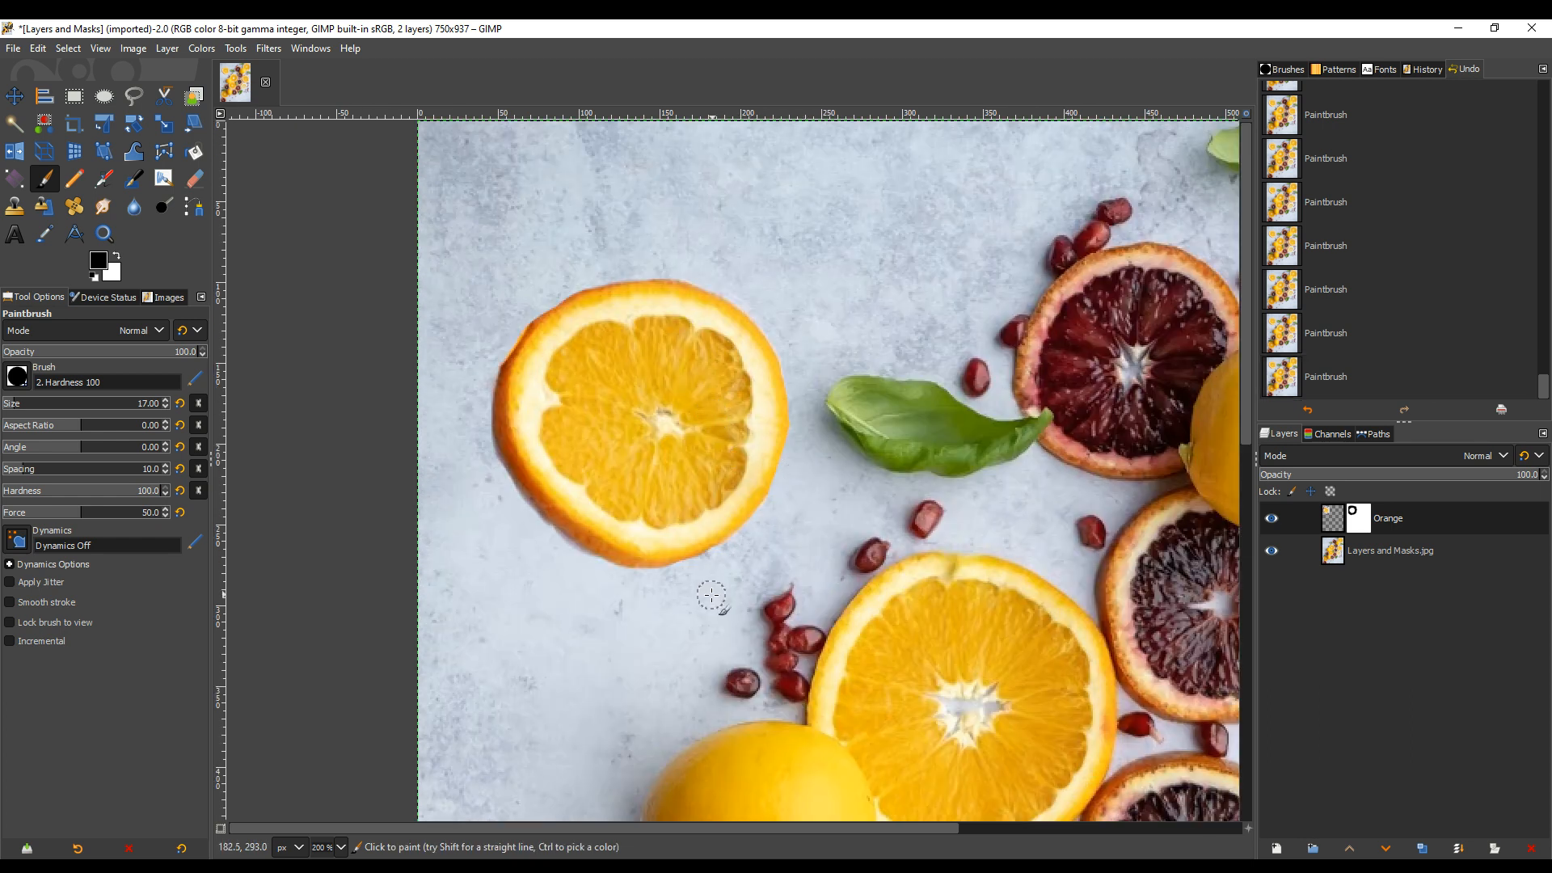
Paint white on the mask below and above the slice to reveal the cloned layer's pomegranate seeds
left_click(118, 257)
mouse_move(811, 481)
left_mouse_down()
mouse_move(686, 595)
mouse_move(740, 566)
mouse_move(703, 578)
mouse_move(732, 565)
mouse_move(711, 605)
mouse_move(731, 616)
mouse_move(719, 594)
left_mouse_up()
mouse_move(671, 242)
left_mouse_down()
mouse_move(700, 248)
mouse_move(659, 226)
mouse_move(671, 210)
mouse_move(668, 234)
mouse_move(712, 239)
mouse_move(723, 223)
mouse_move(743, 255)
mouse_move(737, 222)
left_mouse_up()
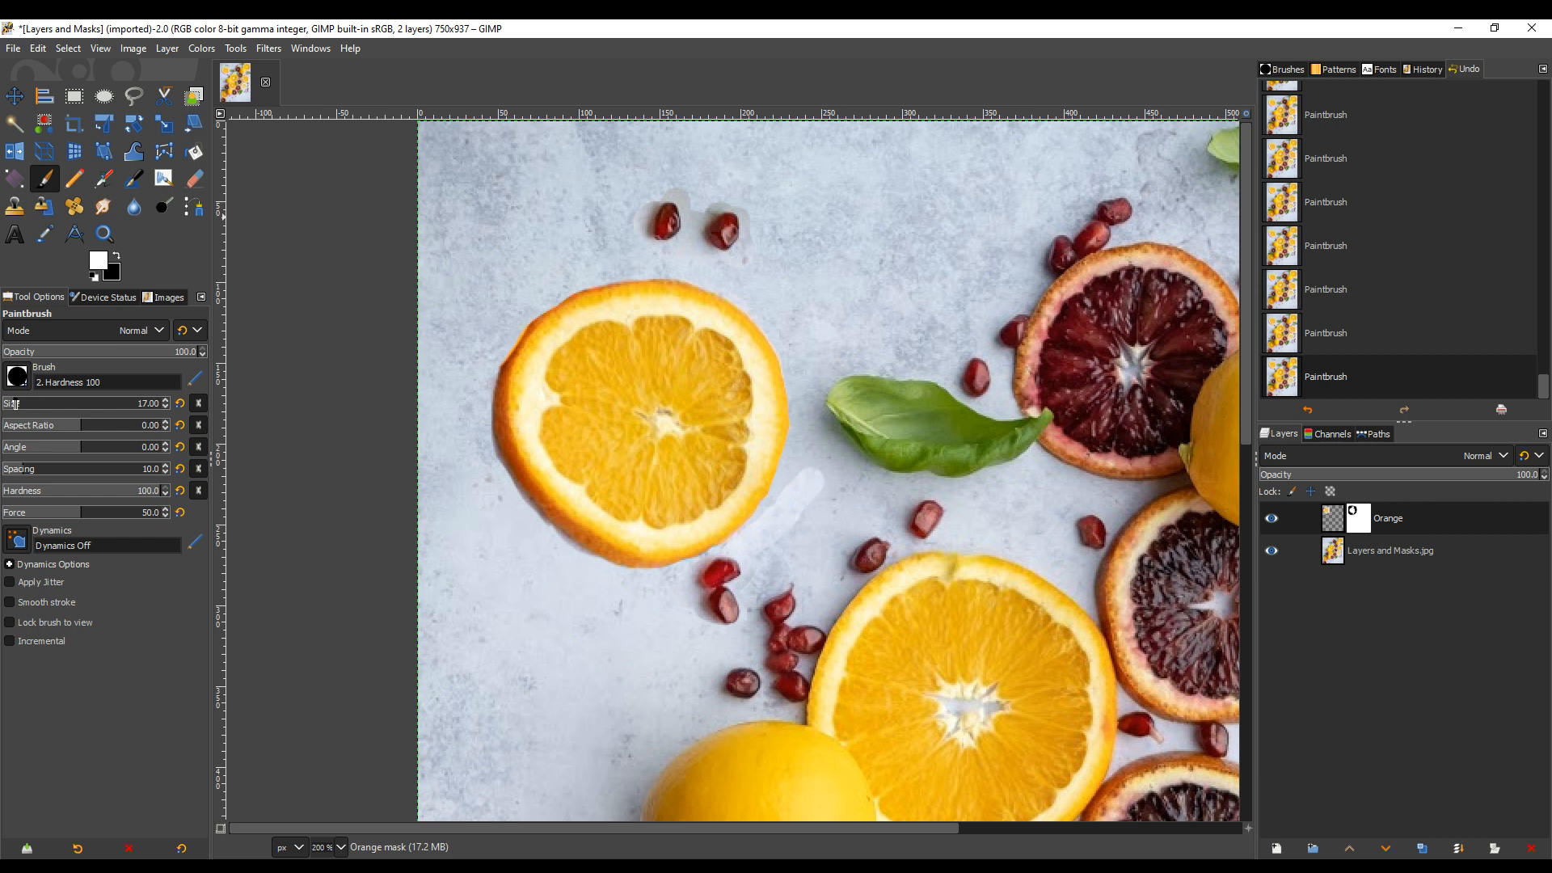
Set the brush size to 10 and refine the mask at the two upper seeds, black around them and white over them
left_click_drag(12, 403, 9, 404)
key("x")
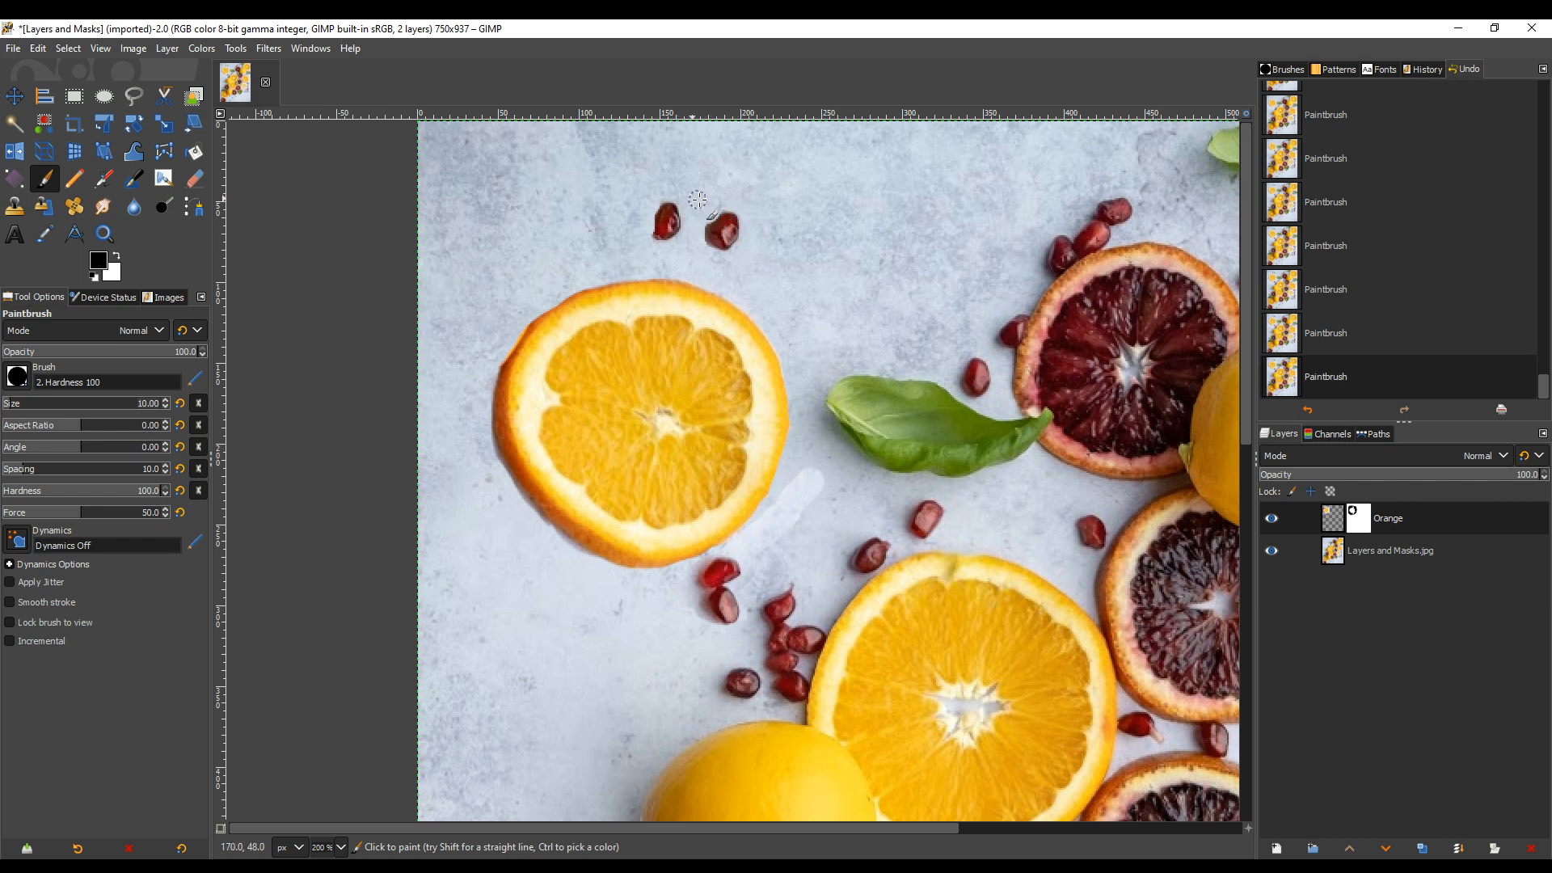
key("x")
left_click_drag(720, 227, 722, 223)
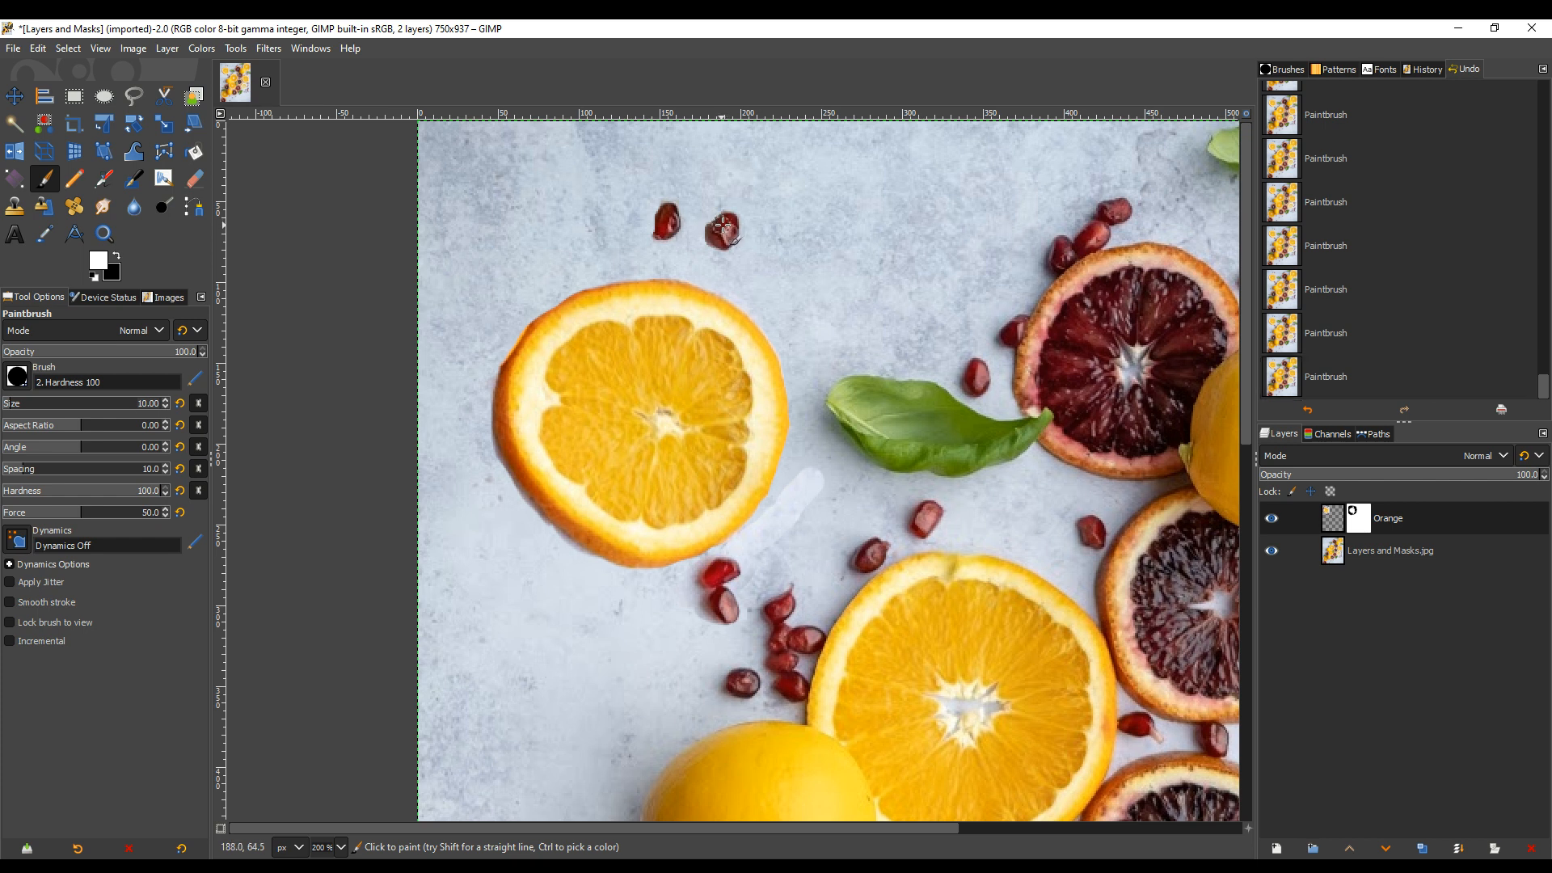
left_click(662, 219)
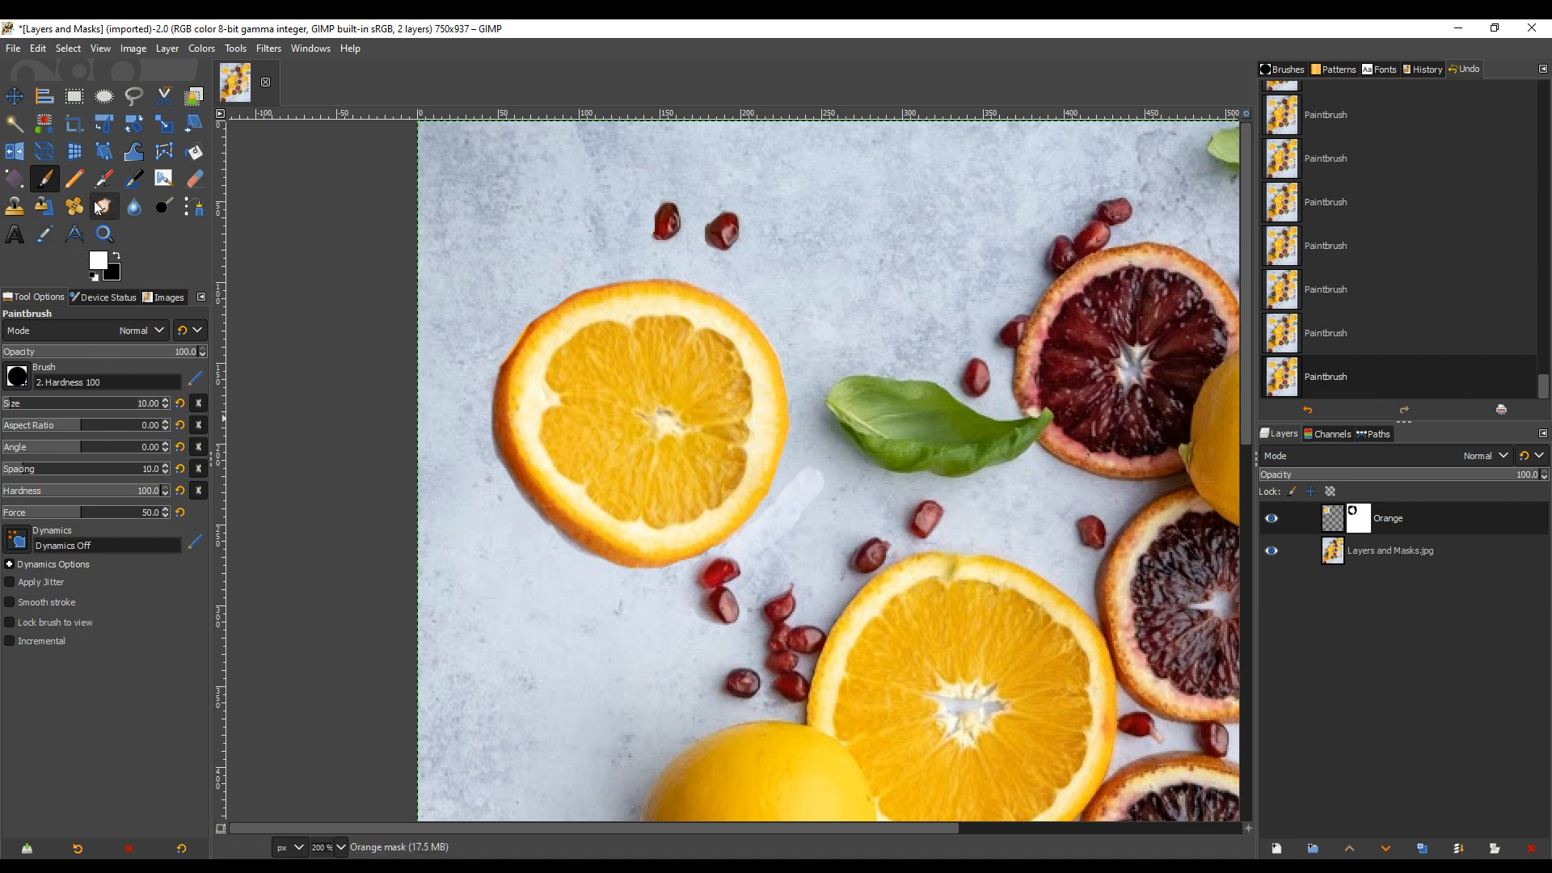
Paint black over the pale smear beside the slice's lower-right edge and around the lower seeds, undoing the last stroke
left_click(117, 255)
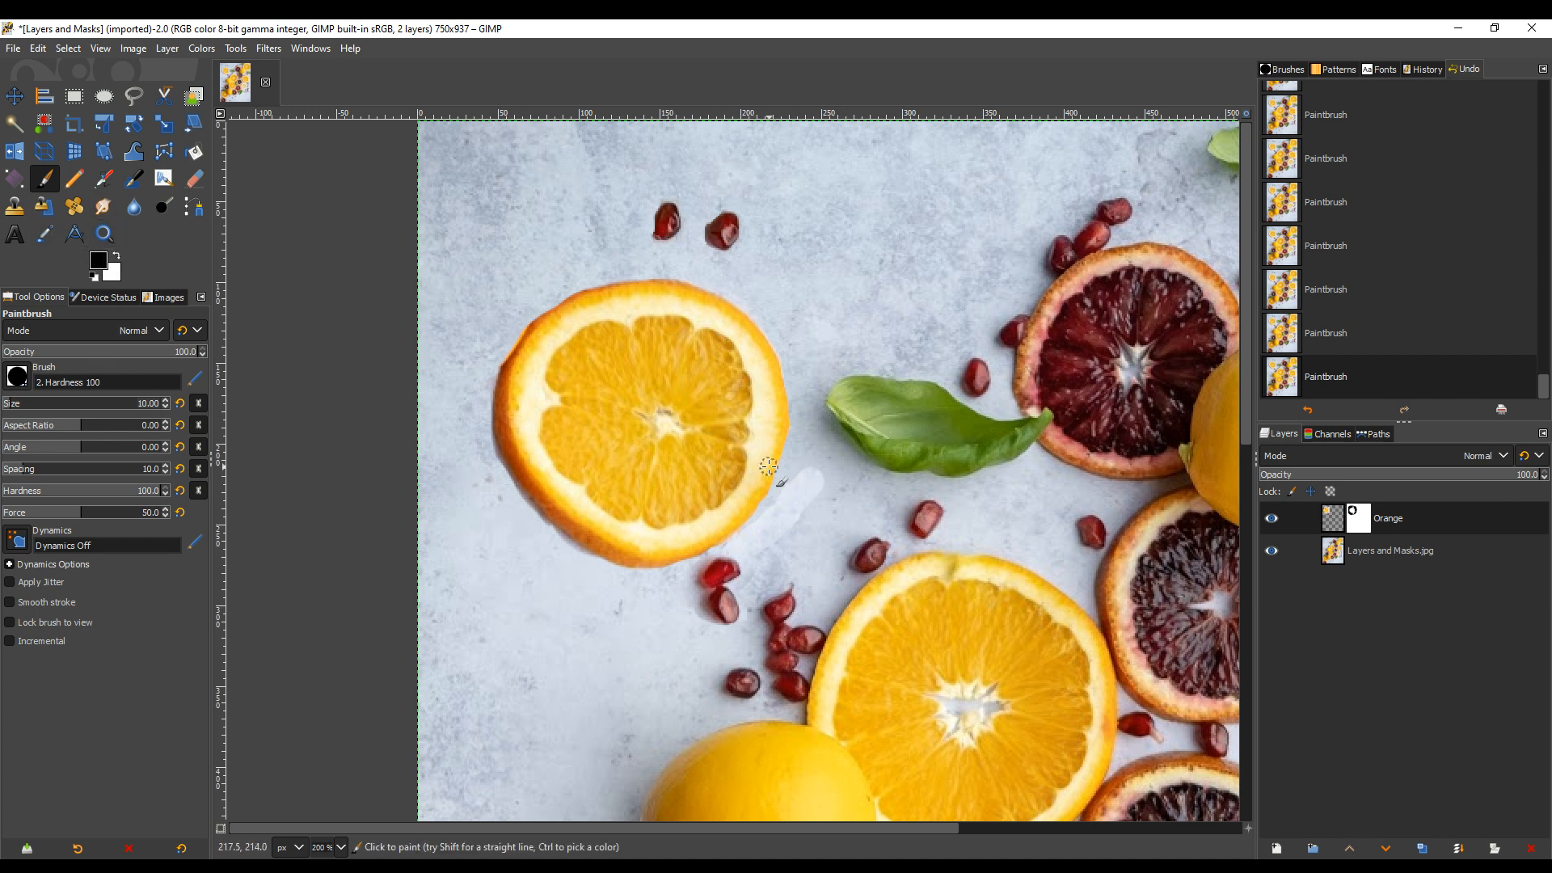
mouse_move(768, 467)
left_mouse_down()
mouse_move(807, 474)
mouse_move(815, 498)
mouse_move(734, 552)
left_mouse_up()
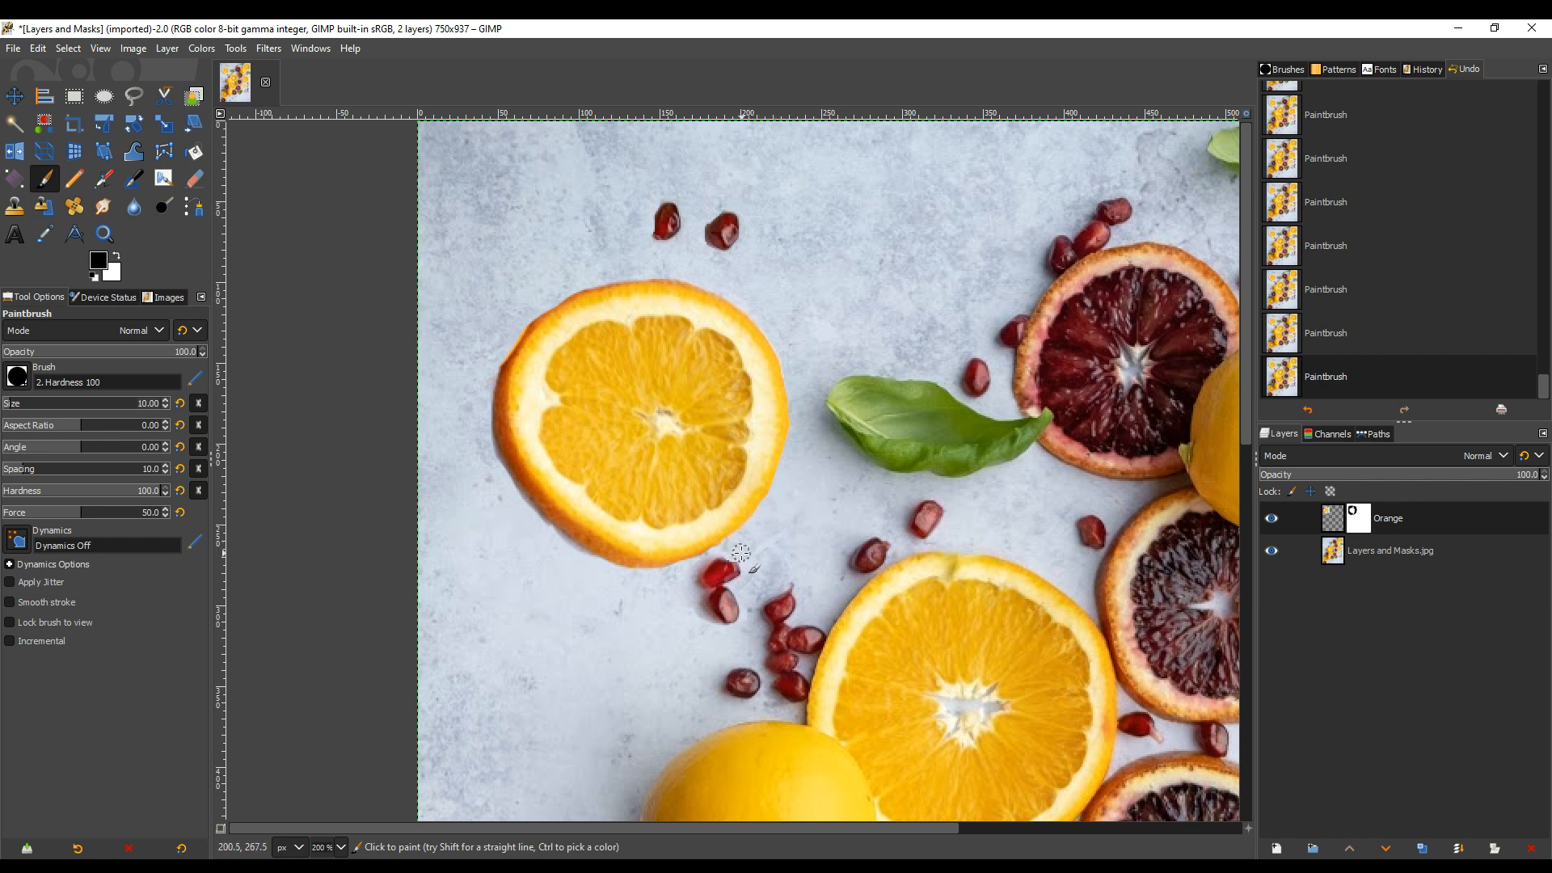
left_click_drag(739, 589, 779, 540)
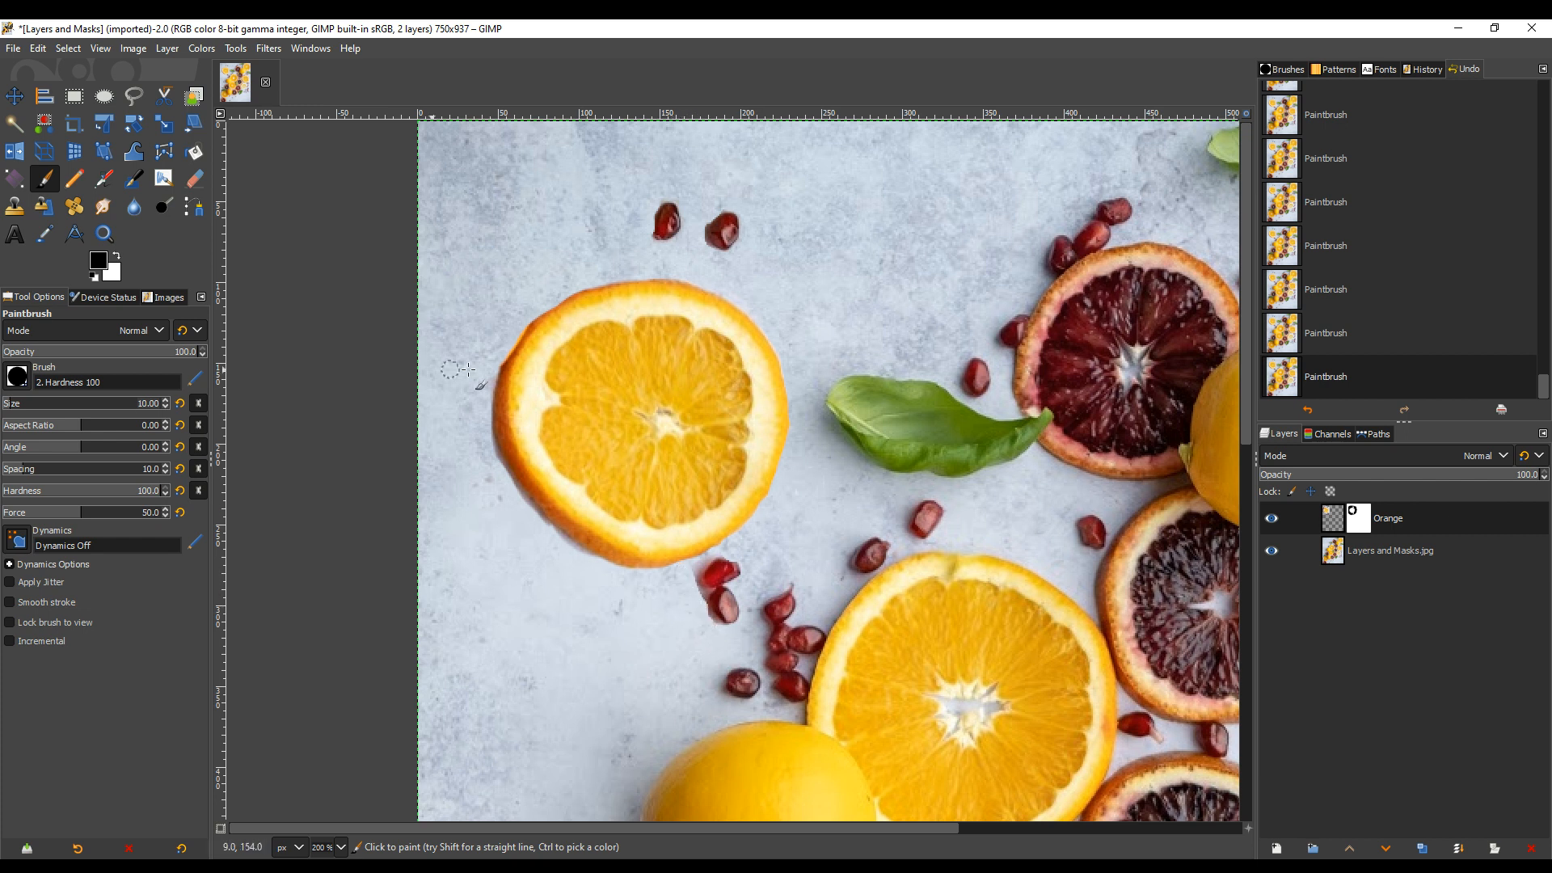
key("ctrl")
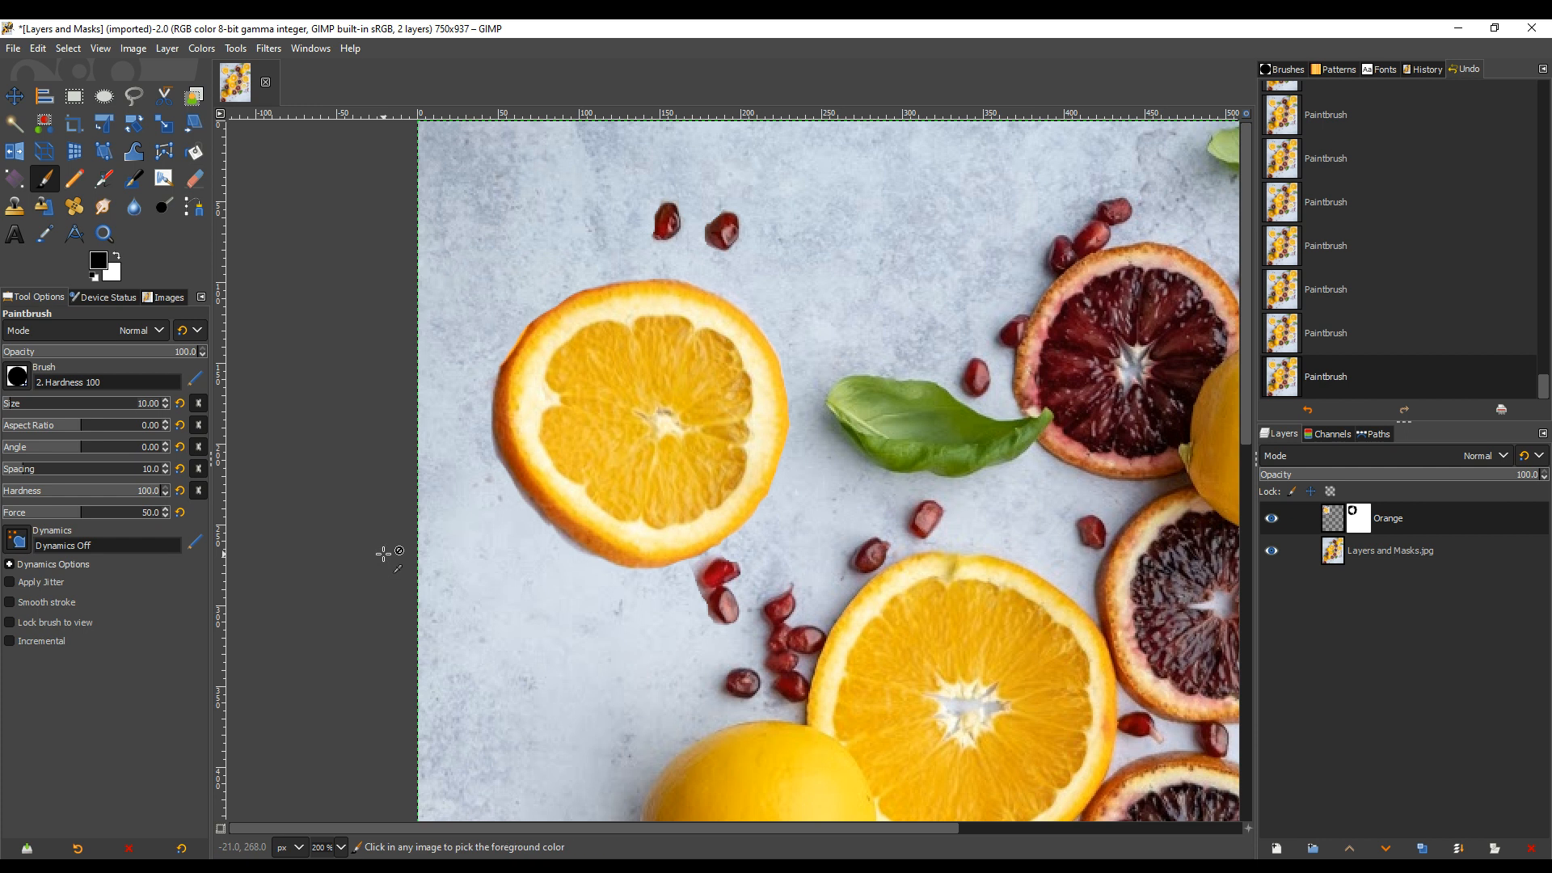
key("ctrl+z")
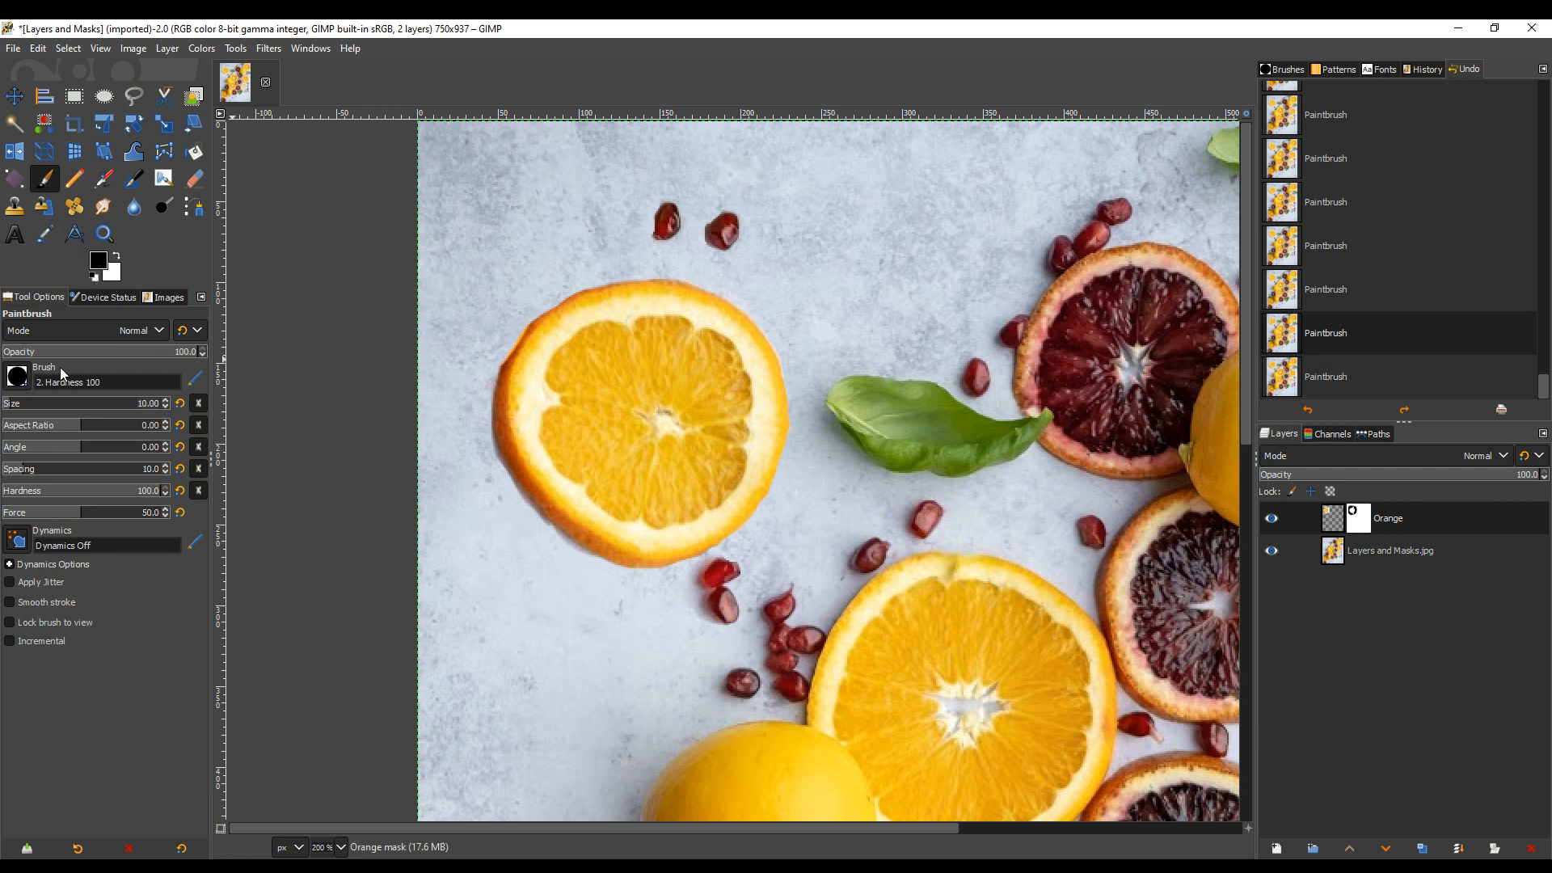
Change the brush to 2. Hardness 075 and paint black on the mask to the lower left of the two lower seeds
left_click(17, 374)
left_click(56, 434)
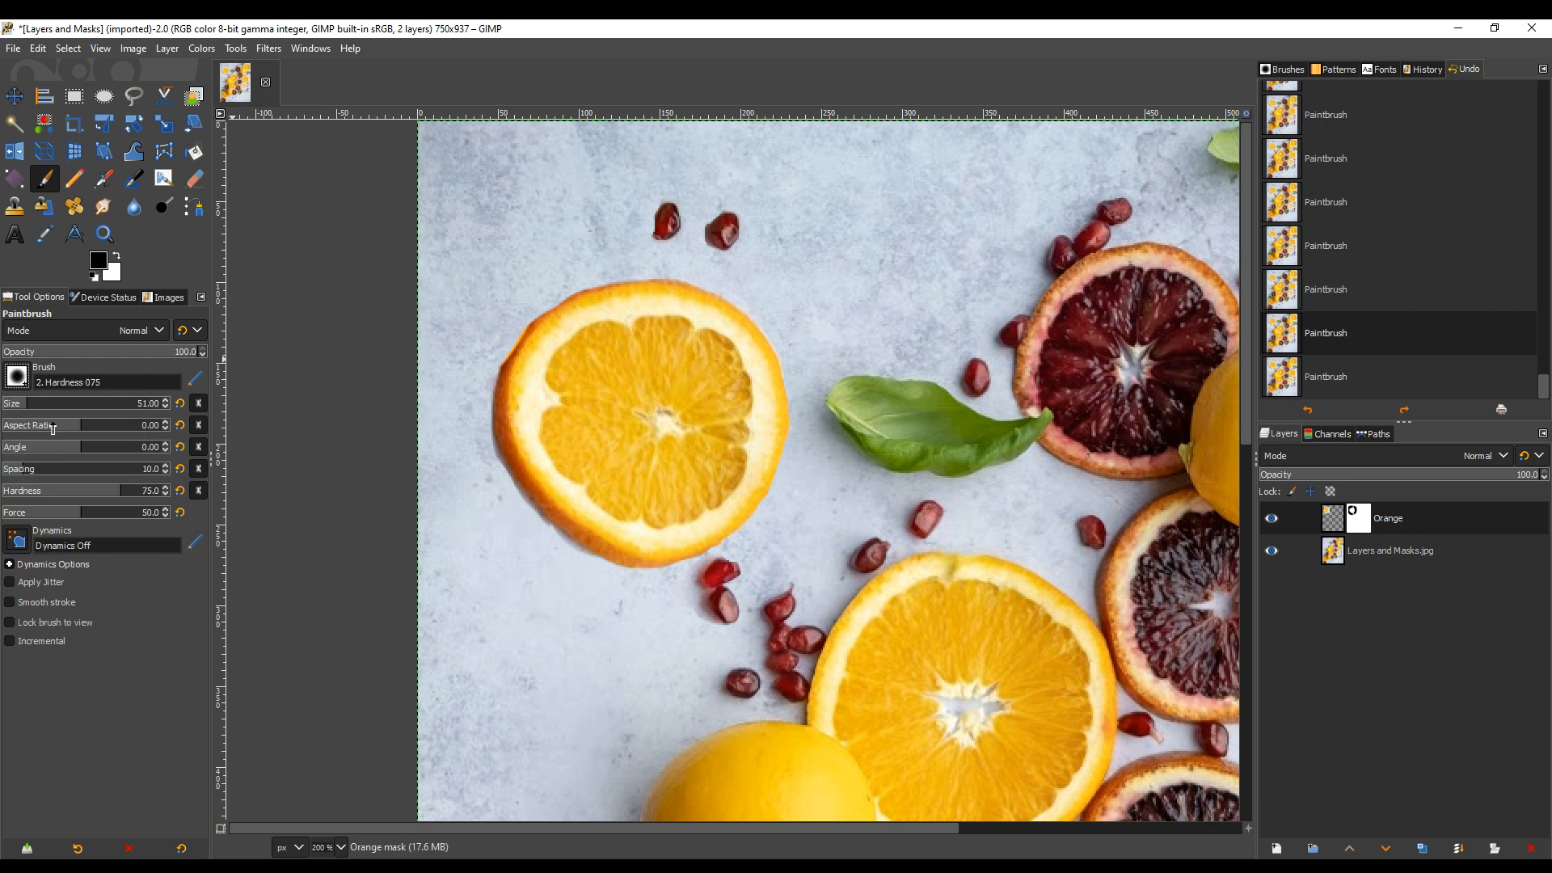
left_click(674, 640)
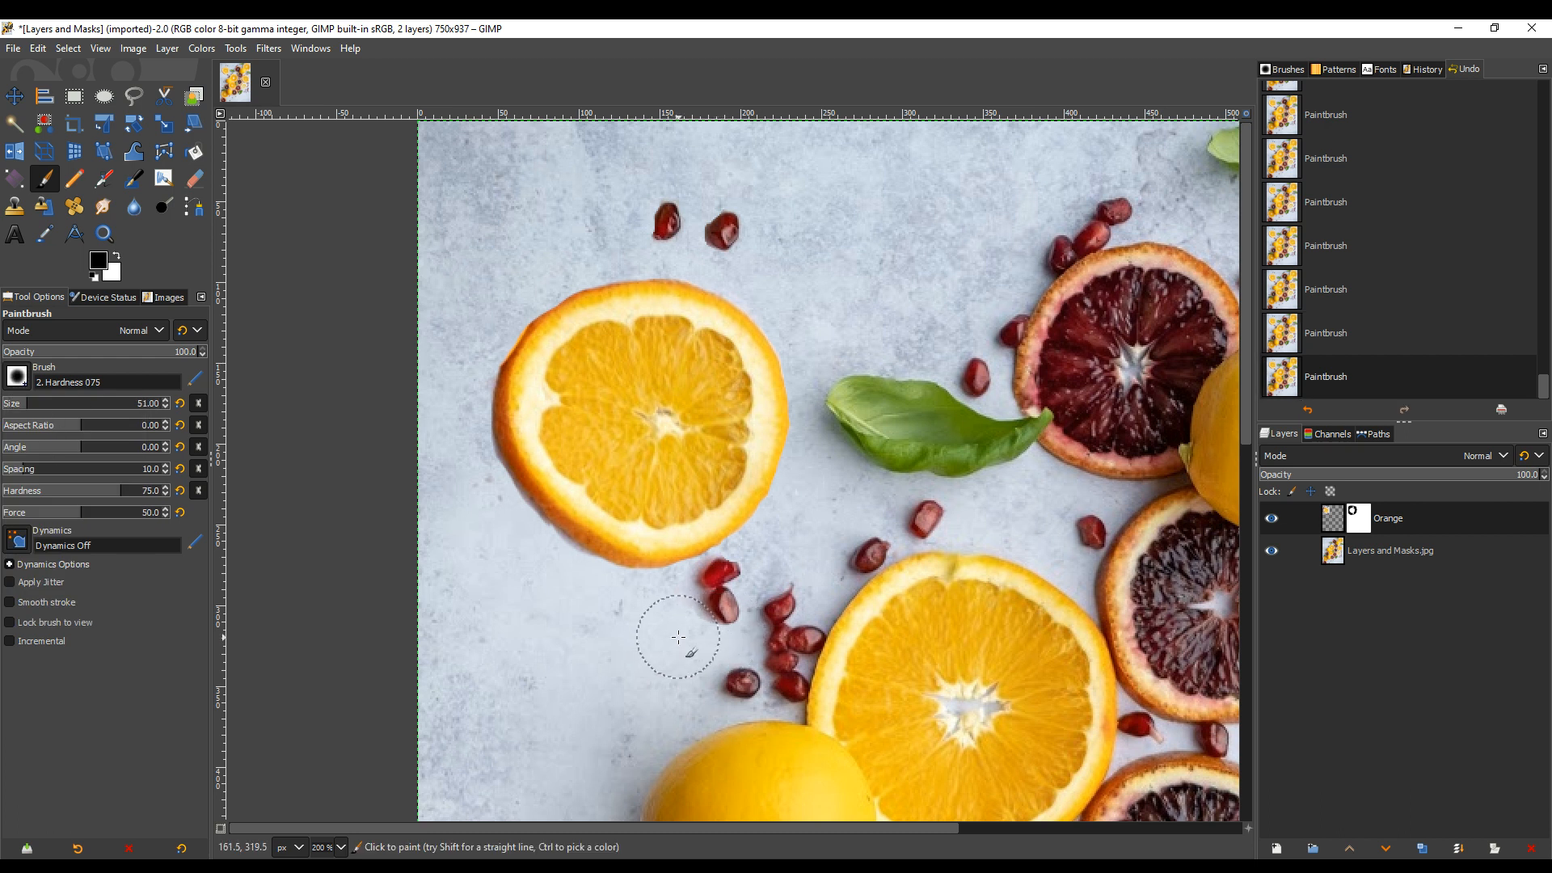
left_click(684, 647)
left_click(644, 631)
Set the Paintbrush opacity to 46.7, test a black dab over the upper seed on the right, and undo it
left_click(94, 333)
left_click(172, 352)
left_click_drag(141, 353, 94, 353)
left_click(720, 229)
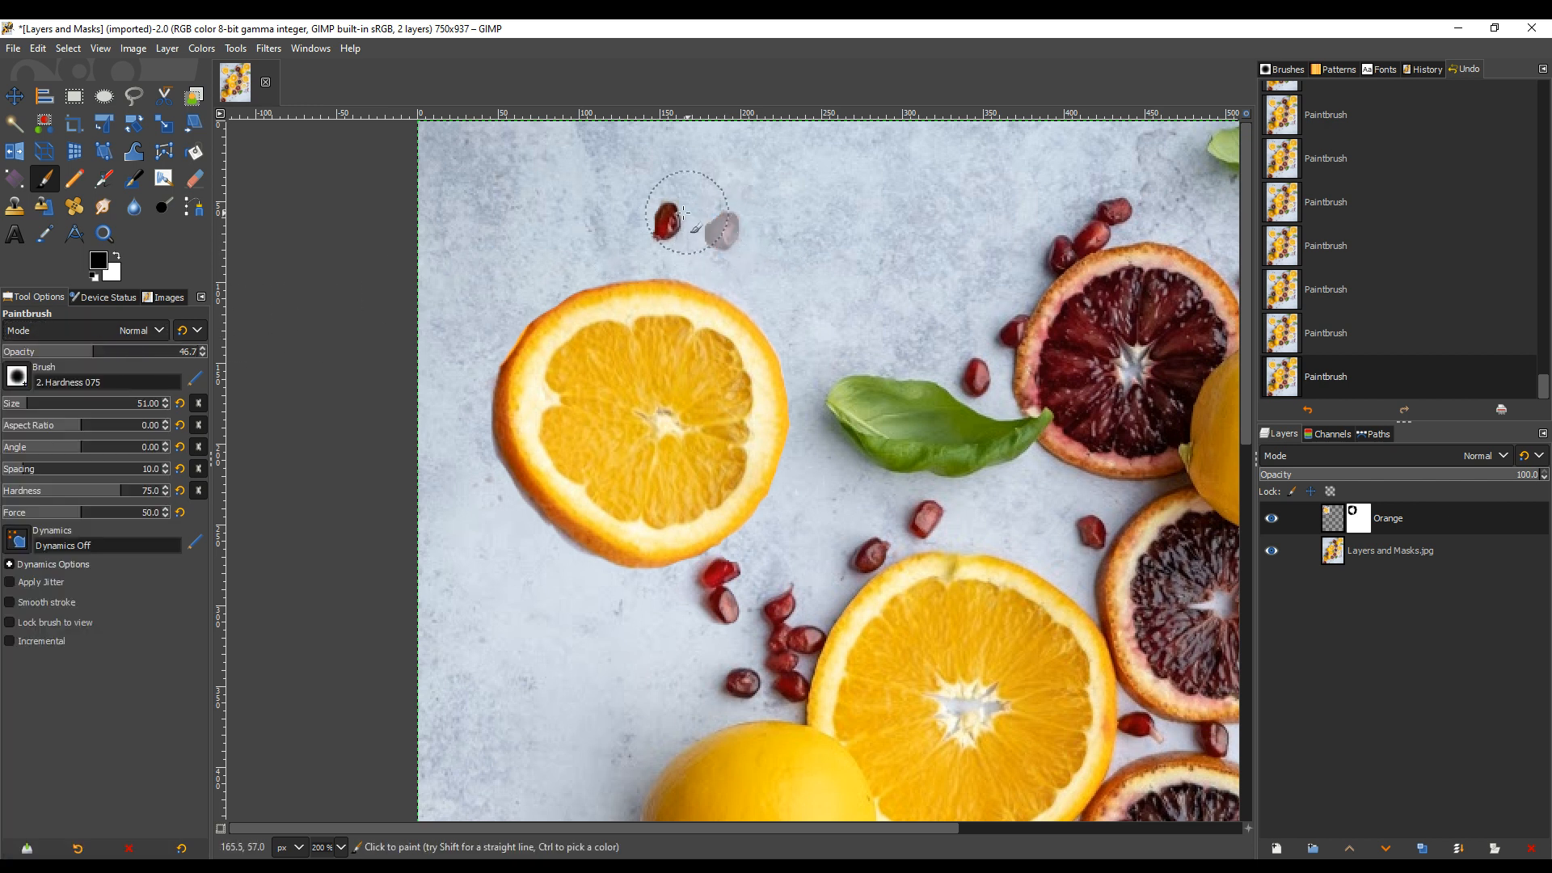
key("ctrl+z")
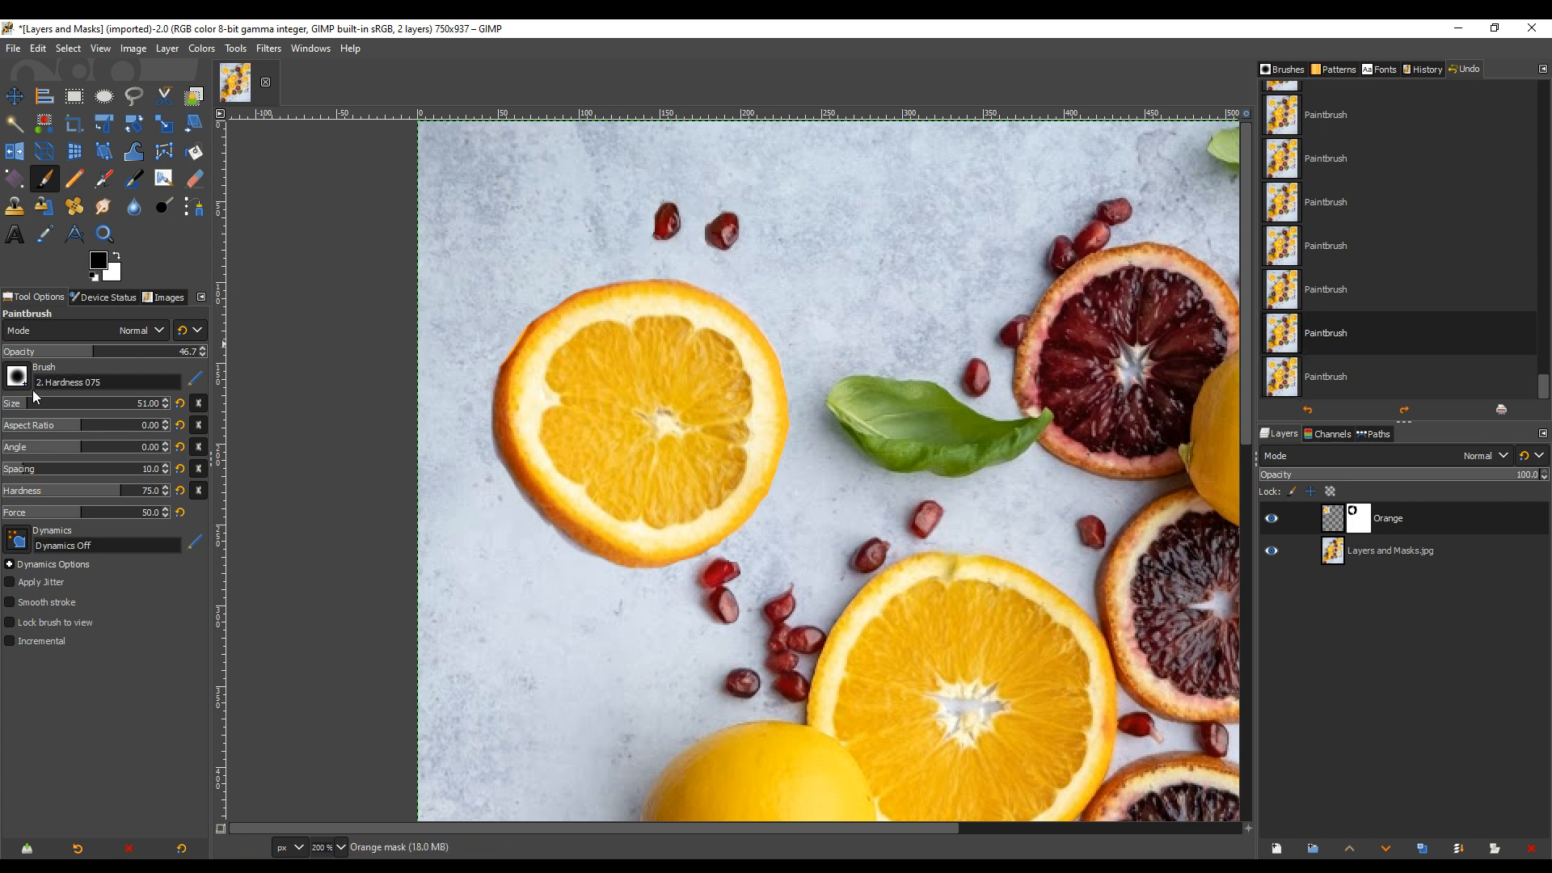
Set the brush size to 12, paint white over the revealed seeds on the mask, and switch the foreground back to black
left_click_drag(16, 406, 14, 406)
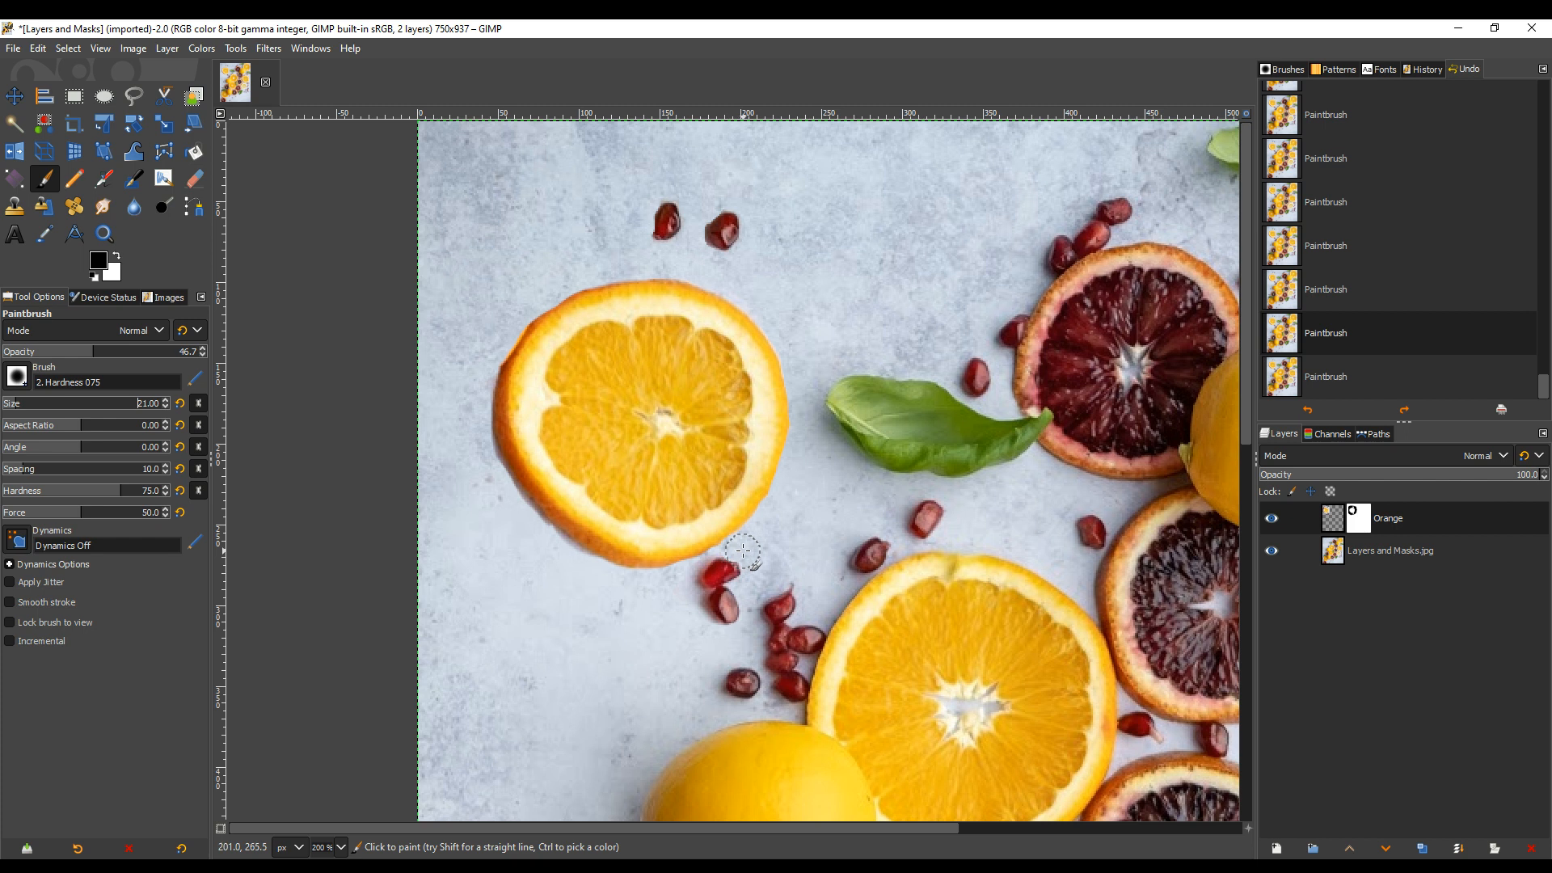
left_click(119, 259)
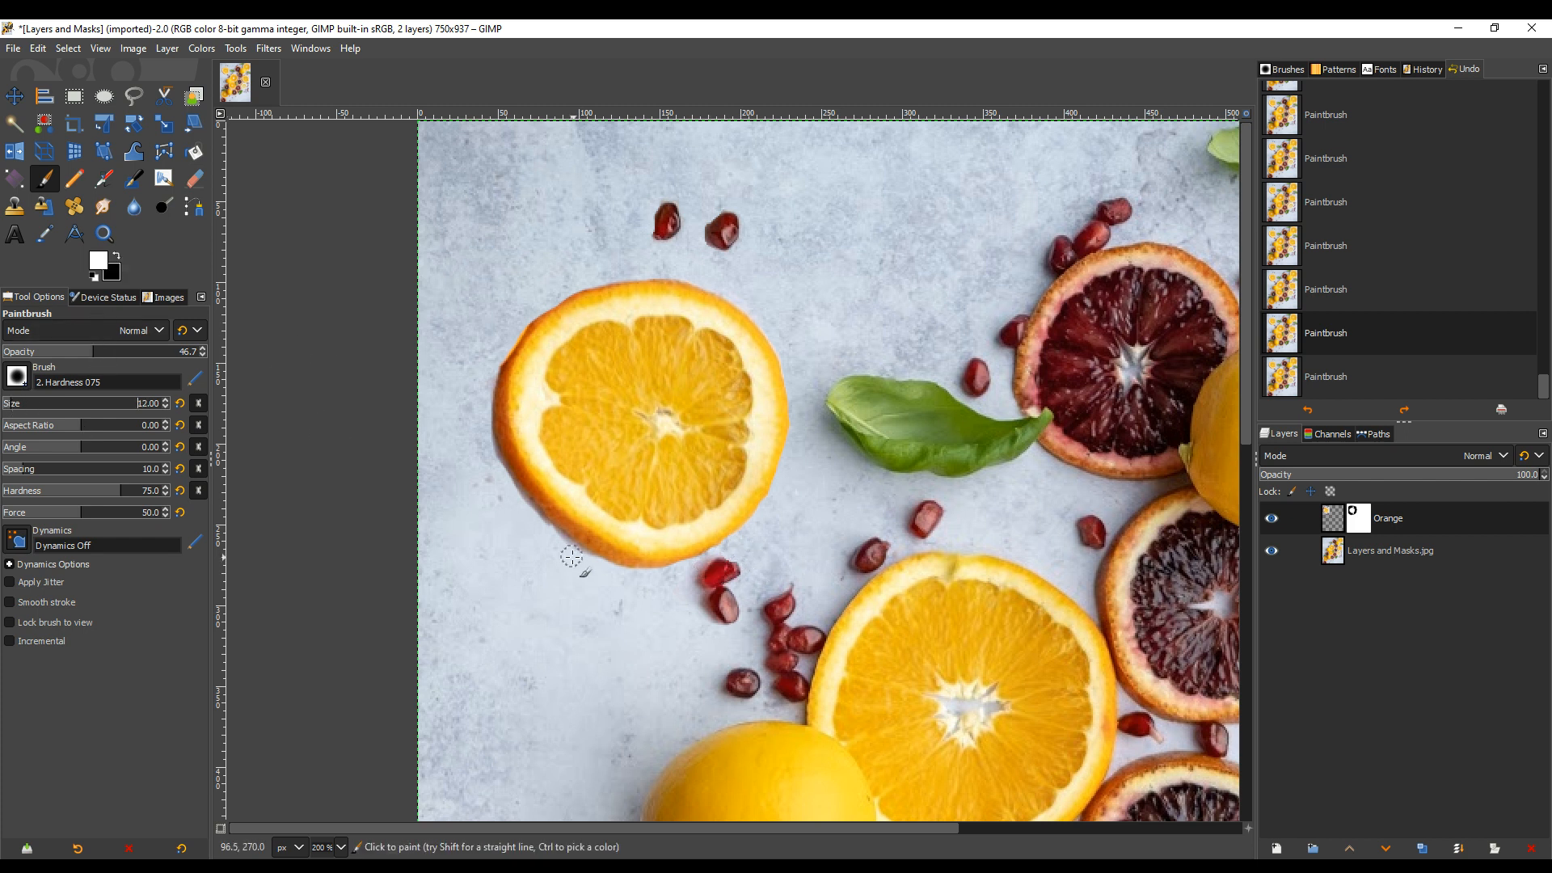
left_click(728, 566)
left_click(717, 573)
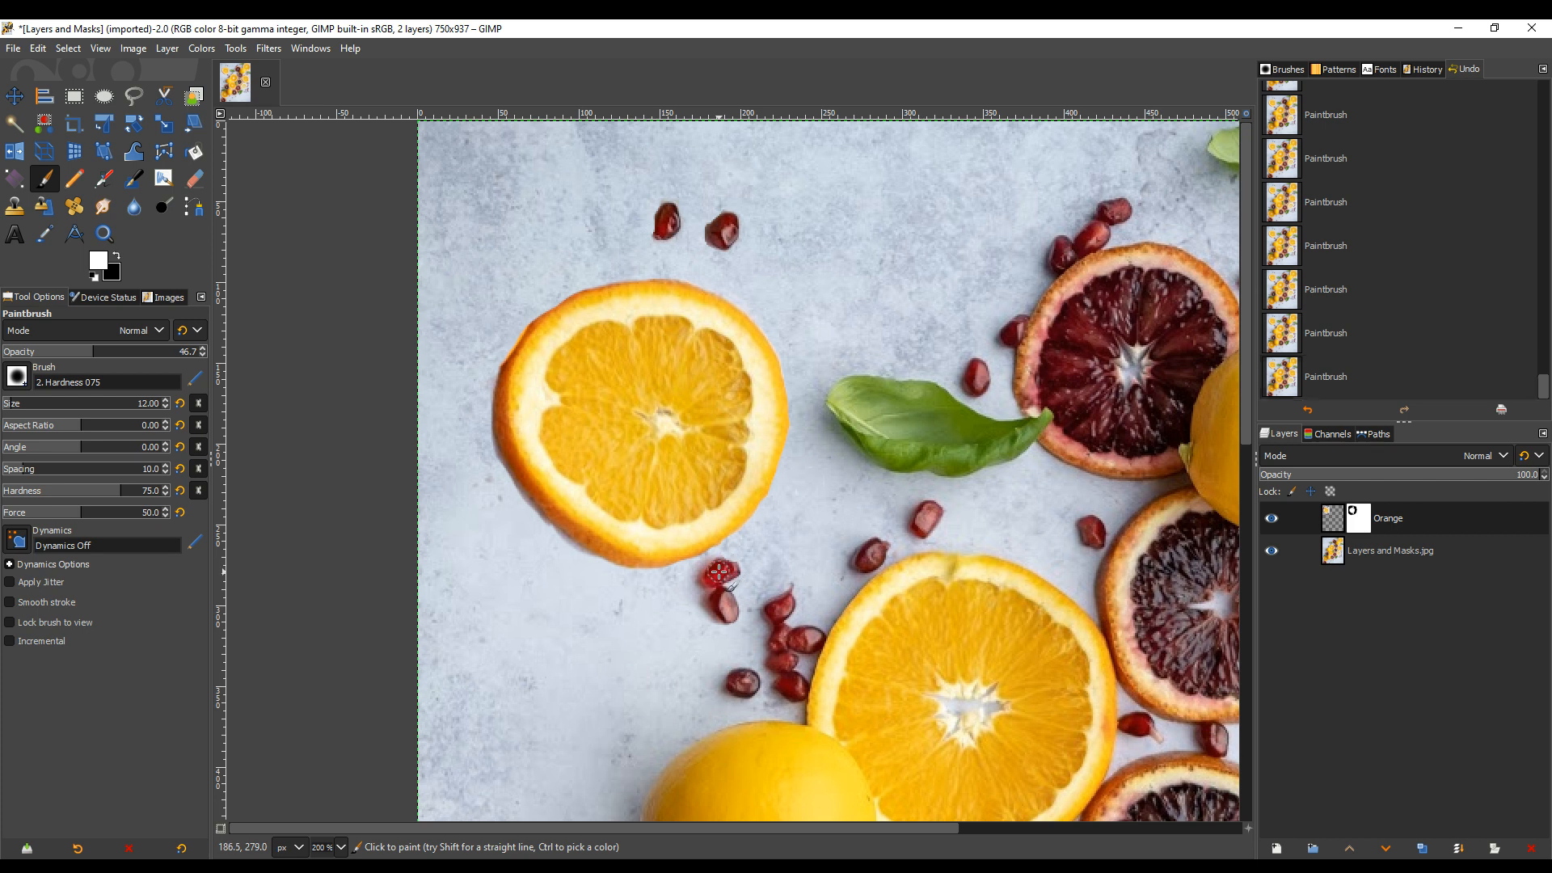
left_click(717, 574)
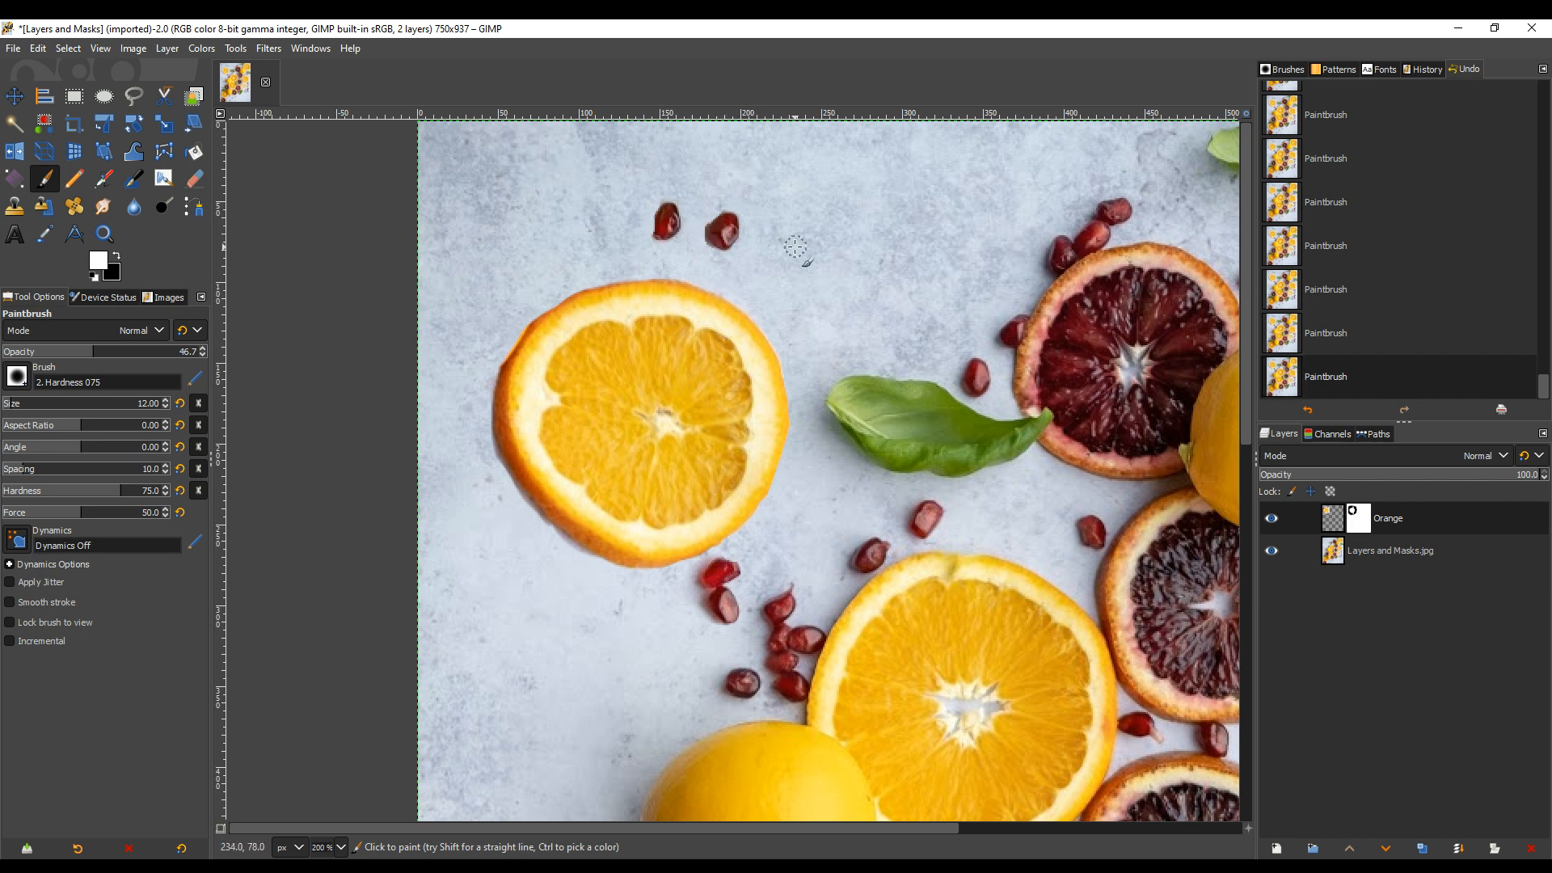
left_click(727, 233)
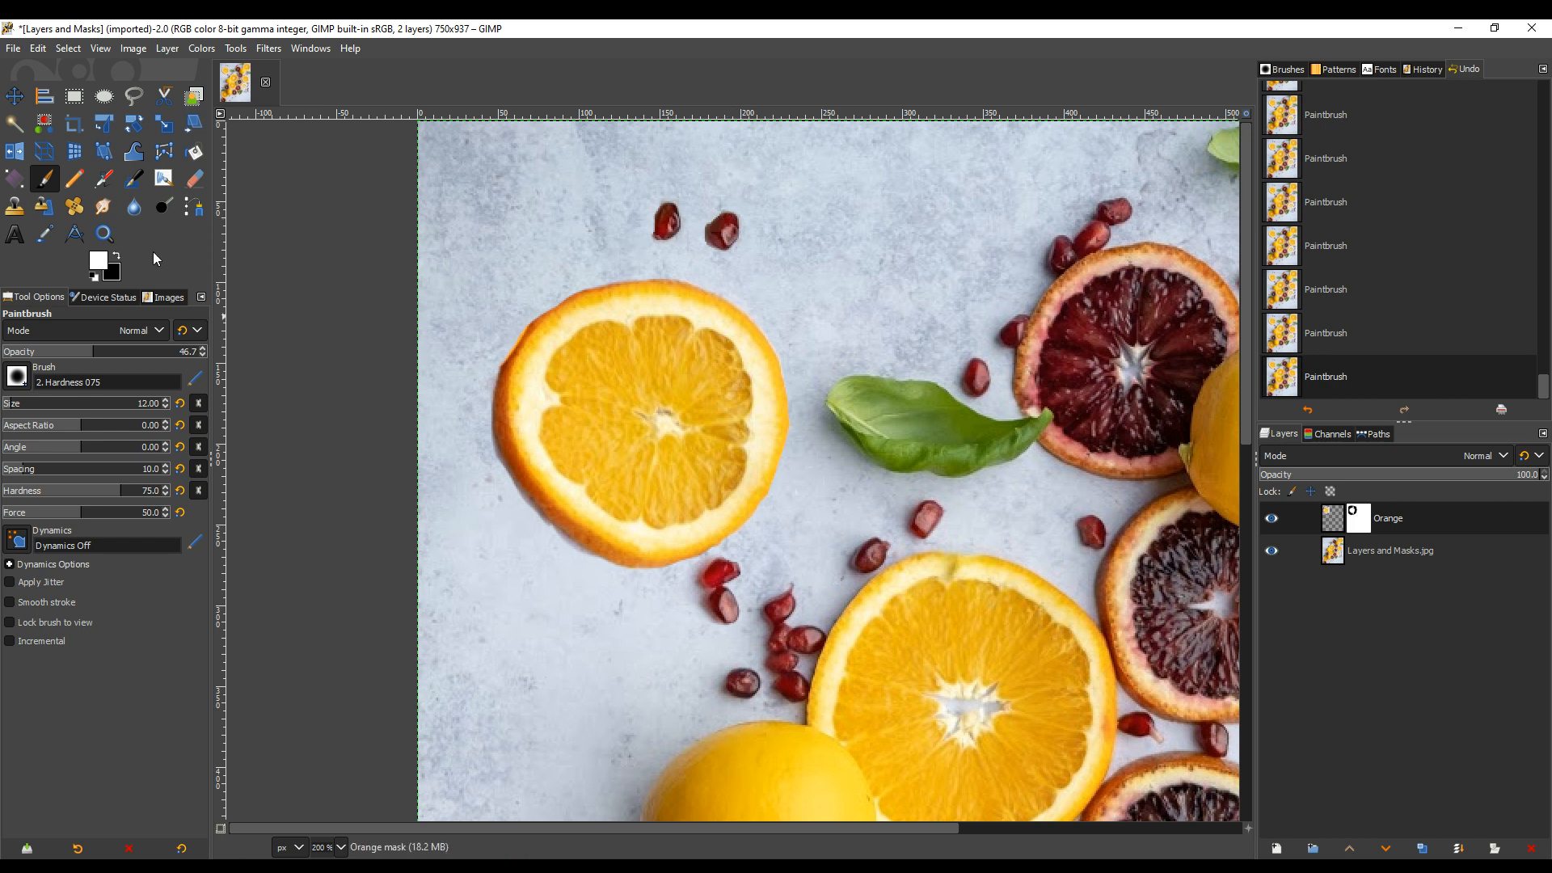
left_click(118, 255)
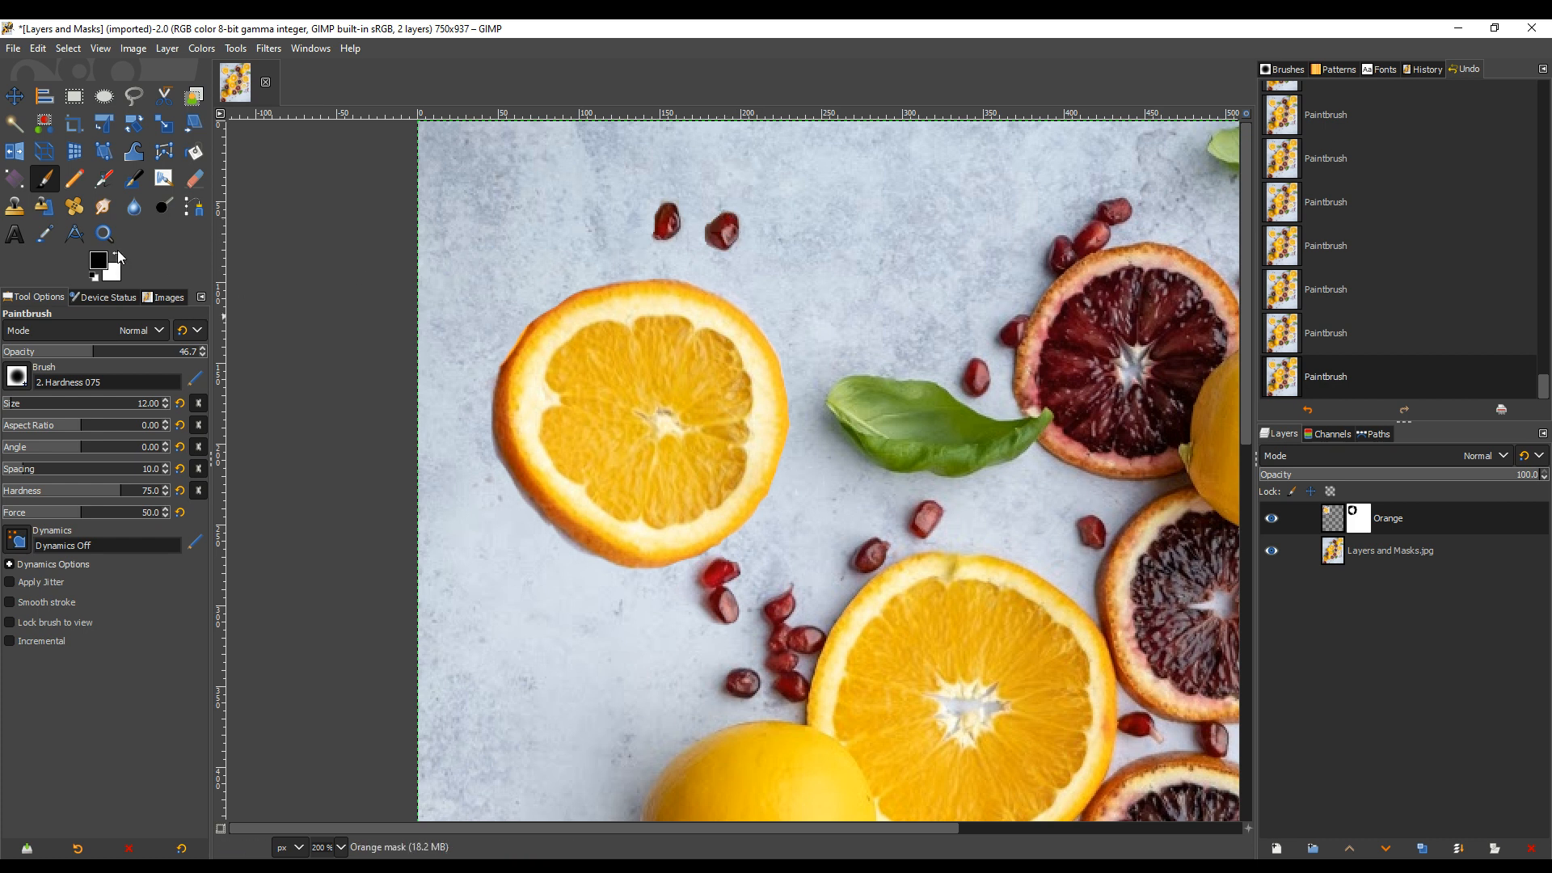
Test a black dab on the mask over the upper-left seed, undo it, and set the Paintbrush opacity to 100
left_click(677, 220)
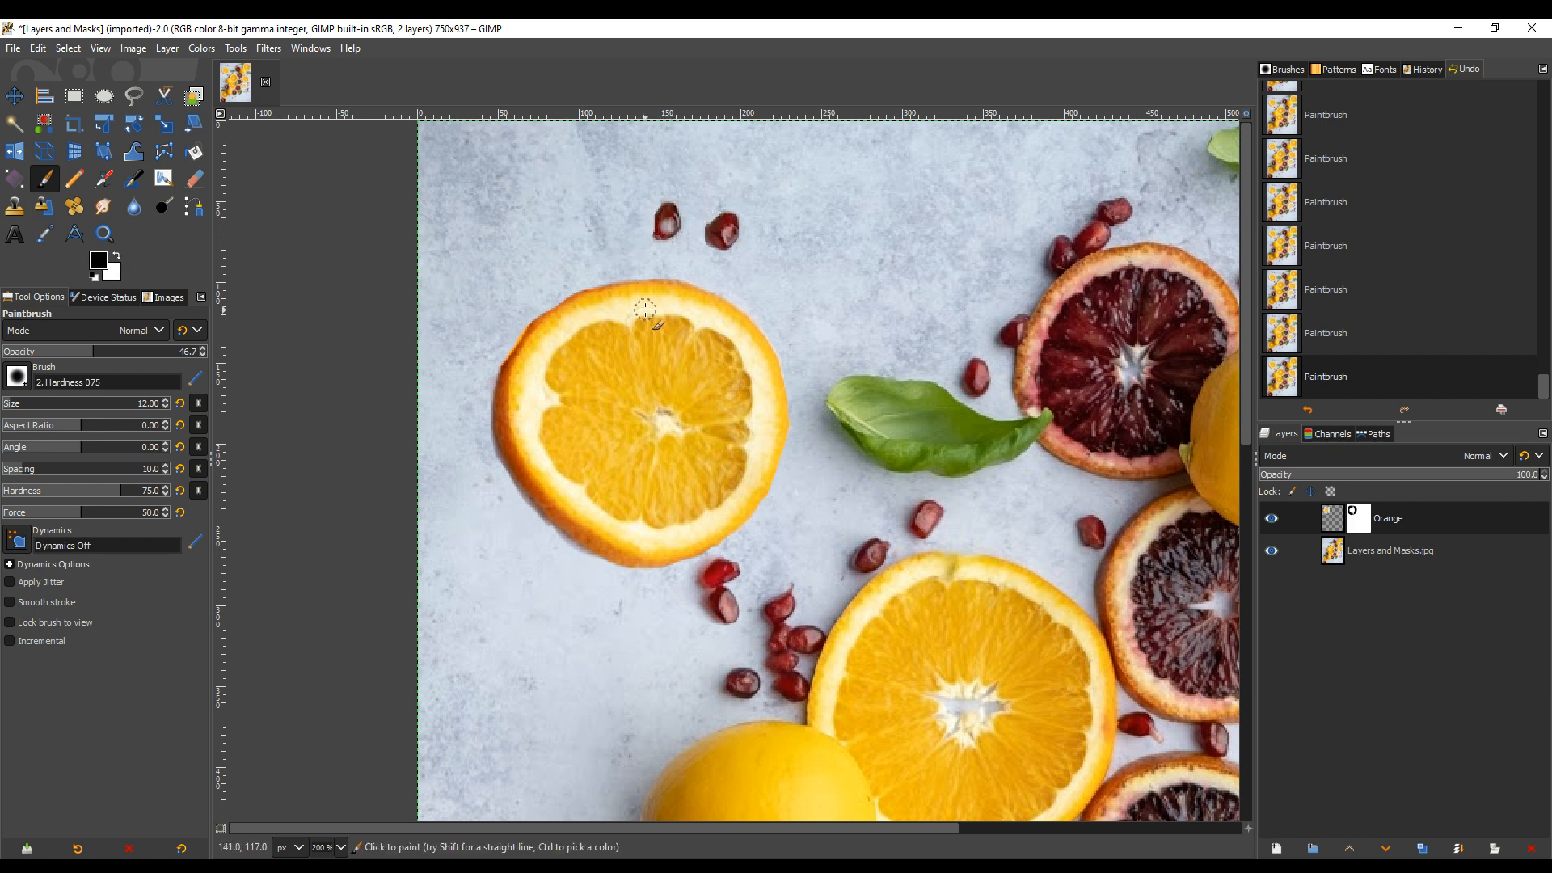
key("ctrl+z")
left_click_drag(148, 355, 212, 356)
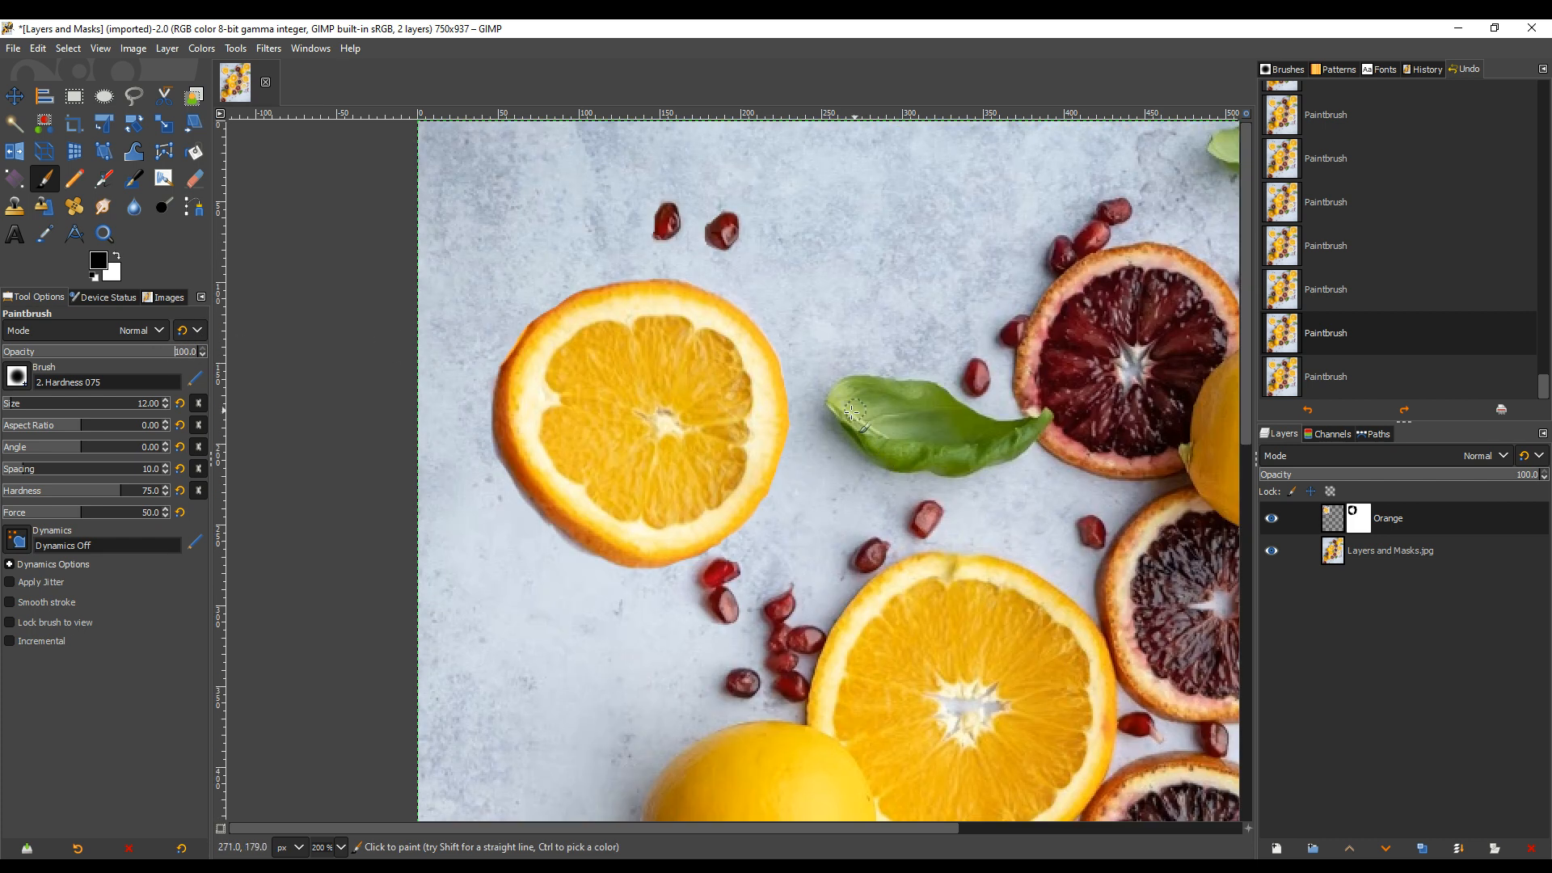
Try the Lighten only blend mode on the Orange layer and return the layer to Normal
scroll(875, 399, "down", 4)
scroll(874, 399, "up", 2)
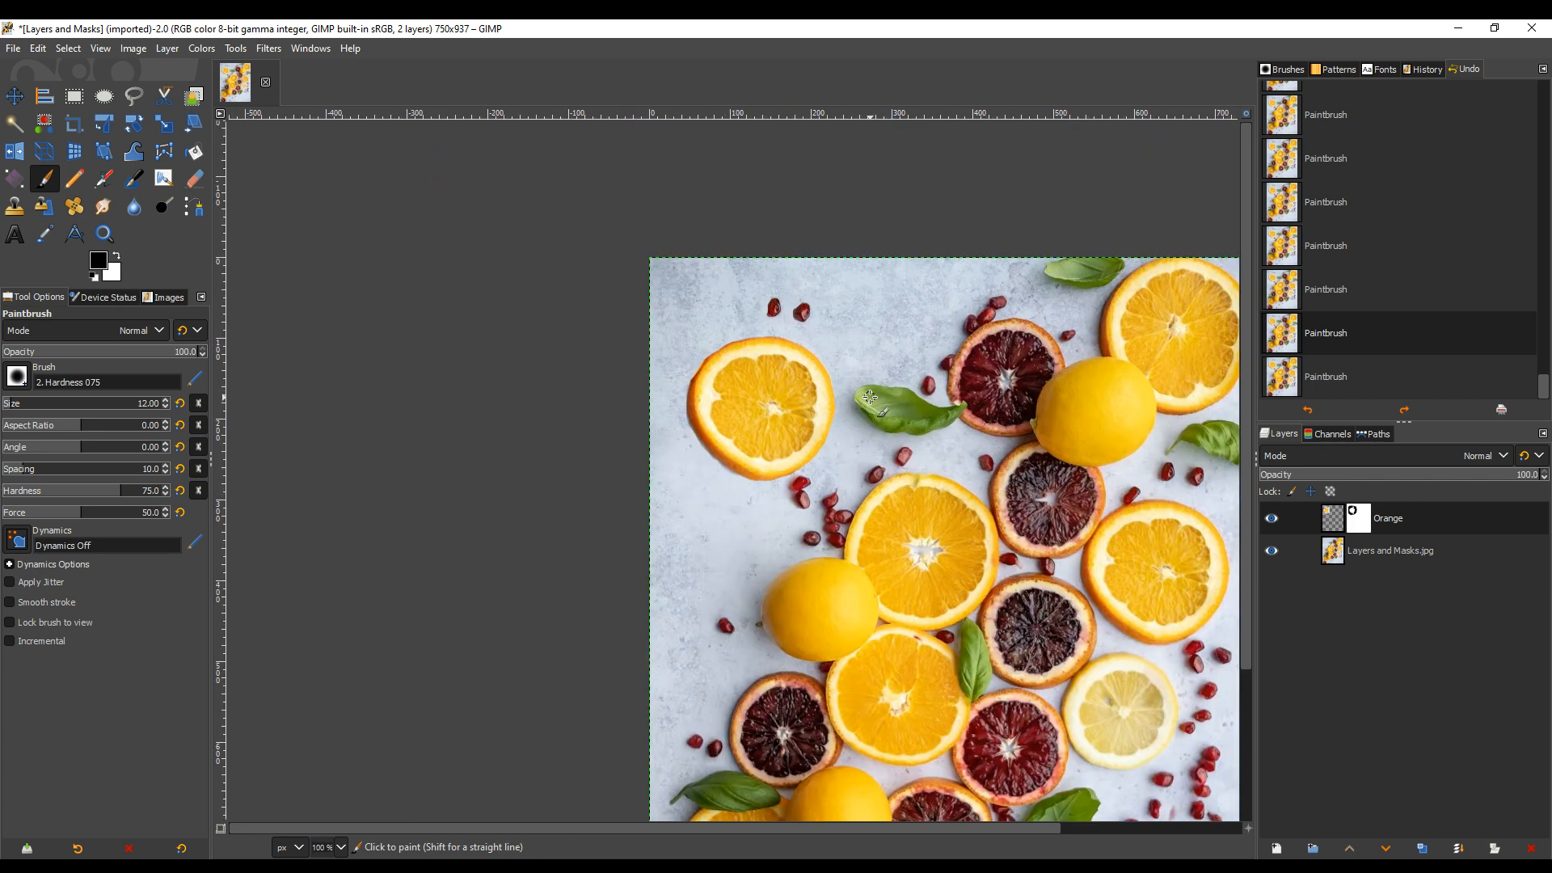
scroll(971, 412, "down", 5)
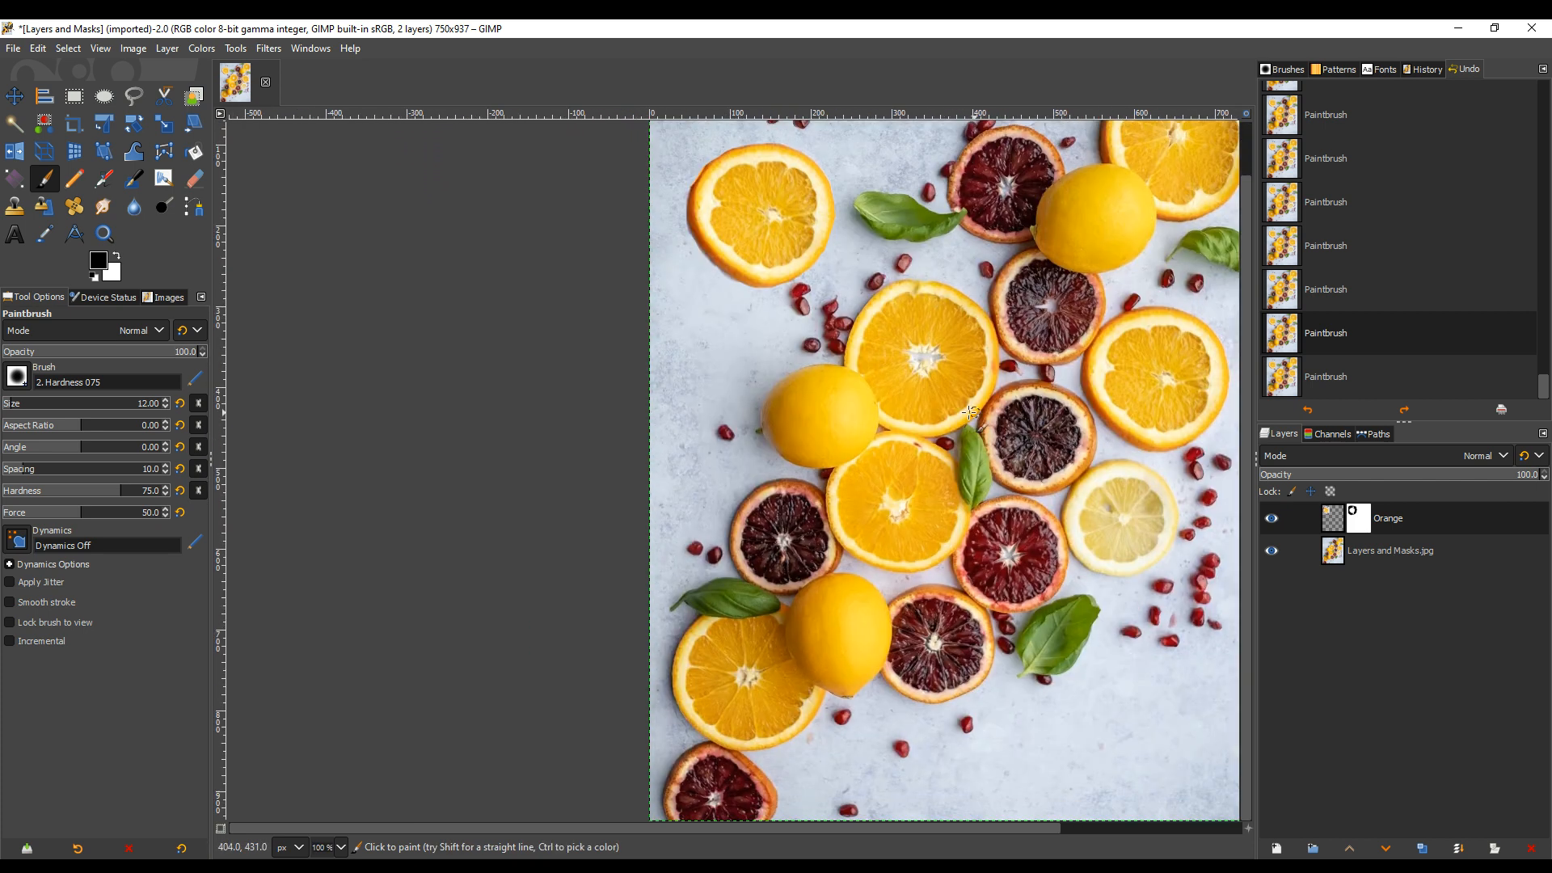
scroll(1008, 415, "up", 2)
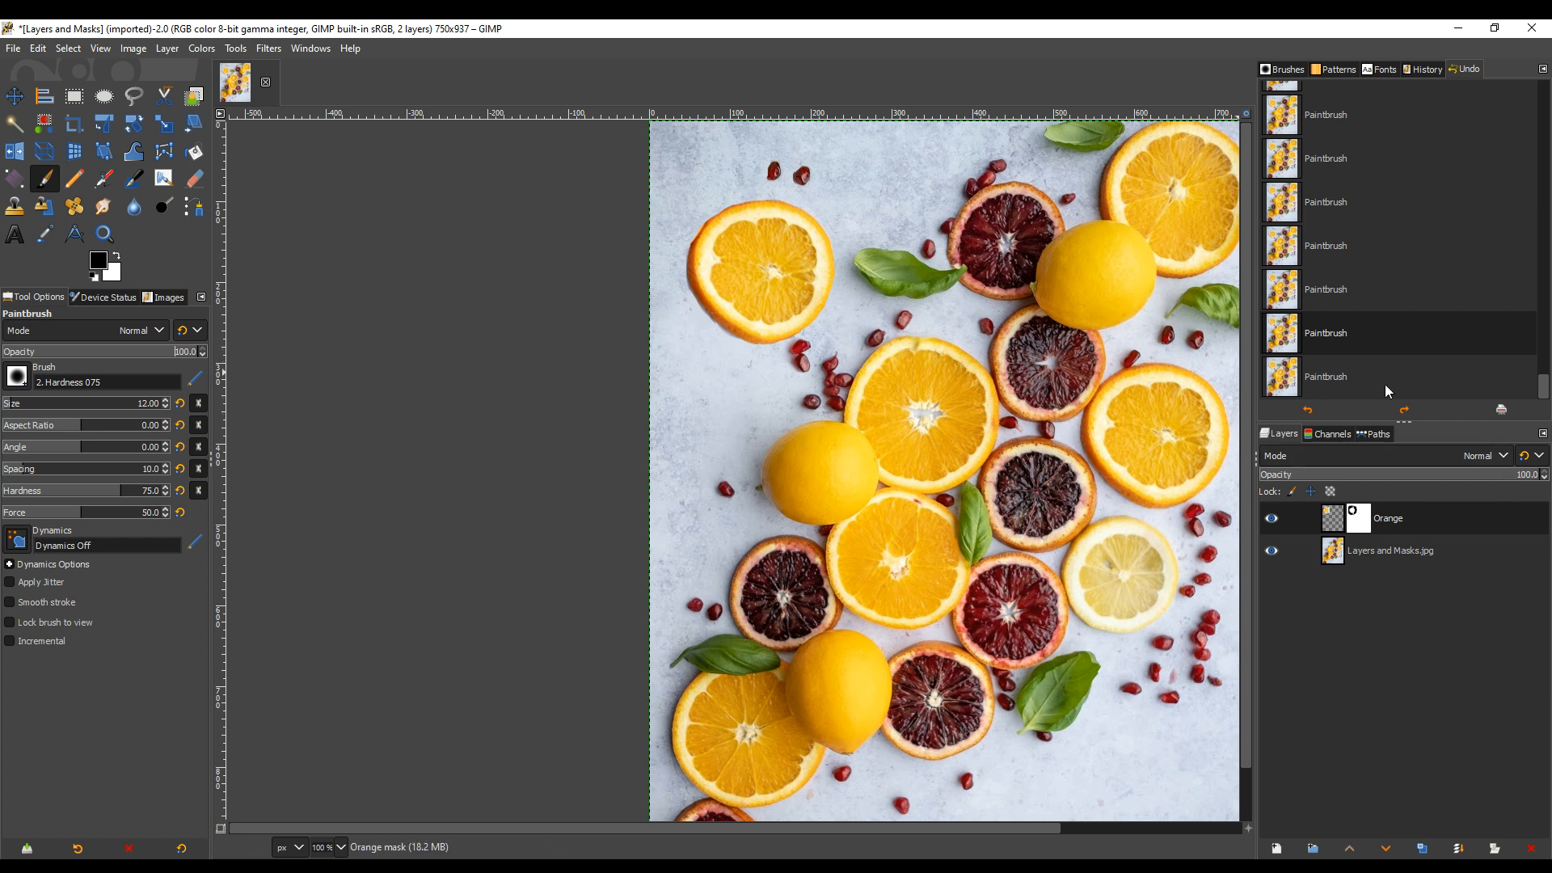
left_click(1289, 455)
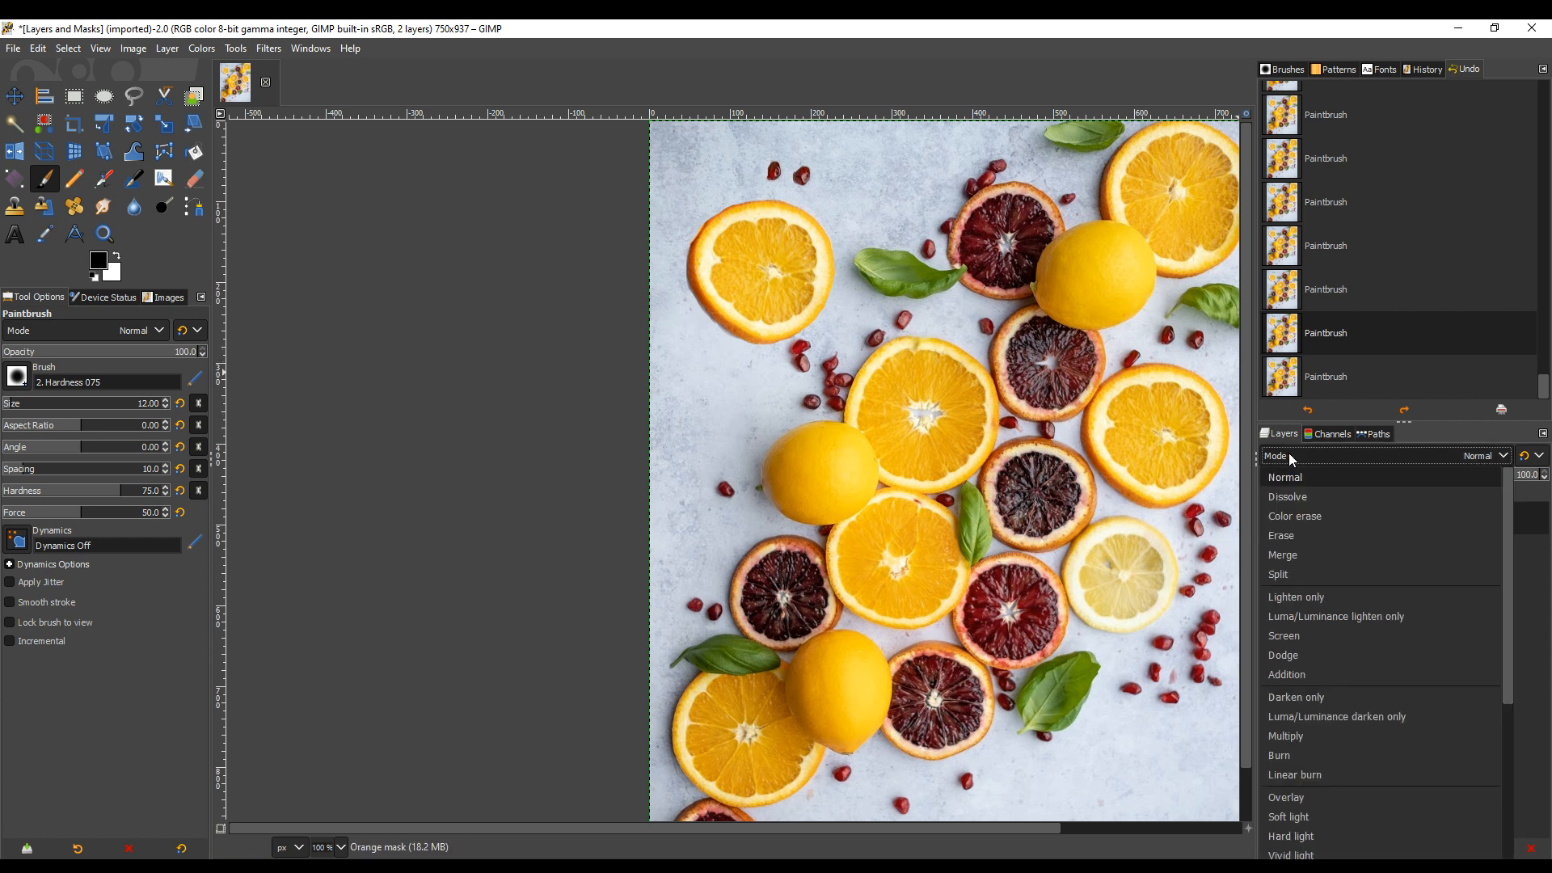
left_click(1306, 599)
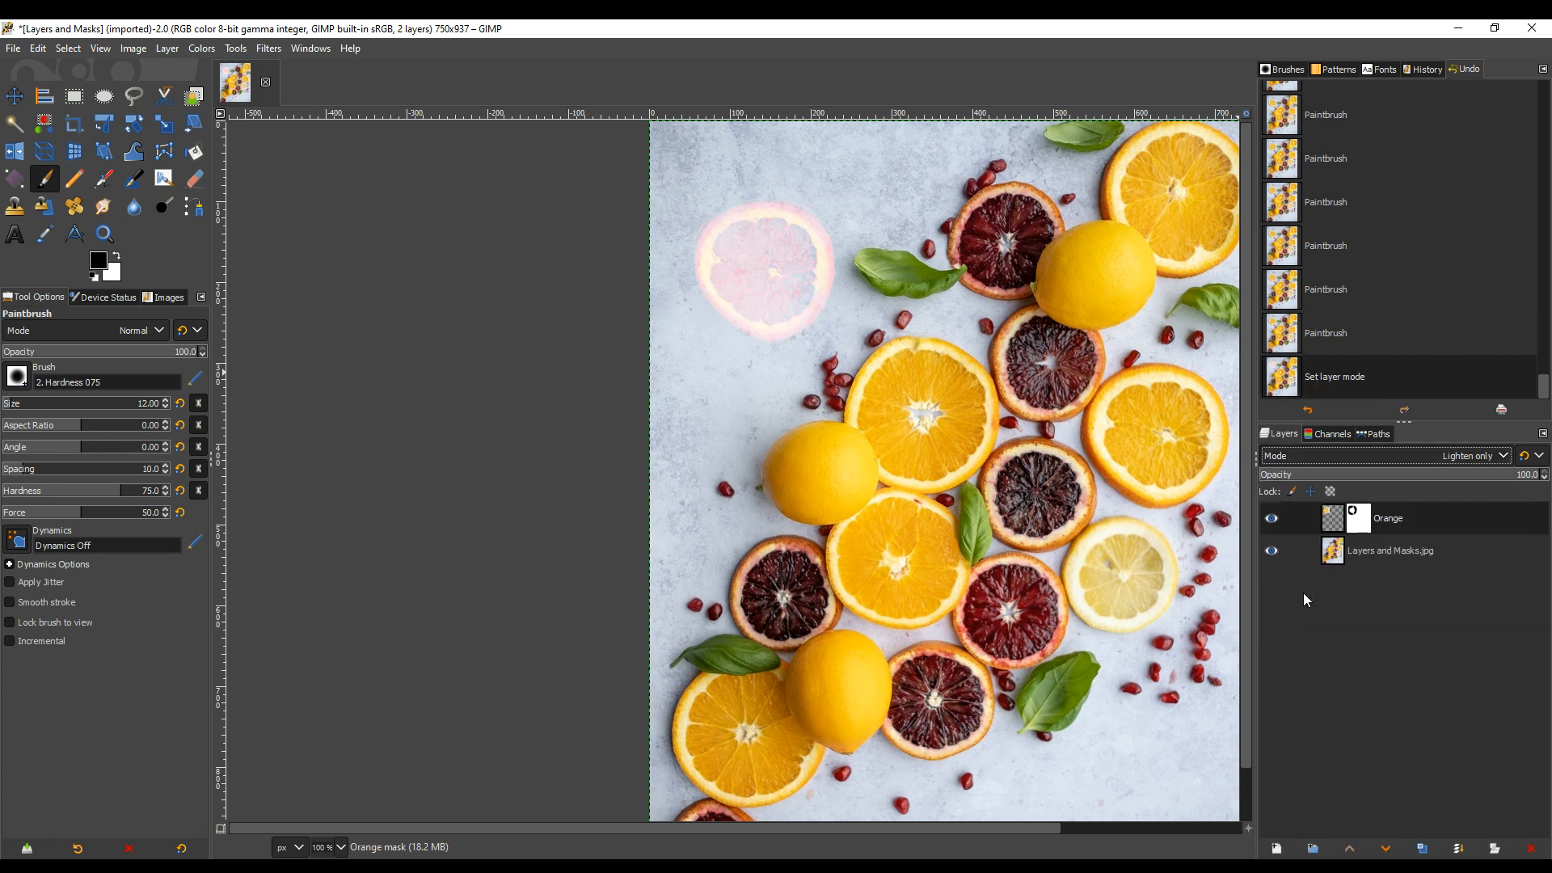
left_click(1306, 457)
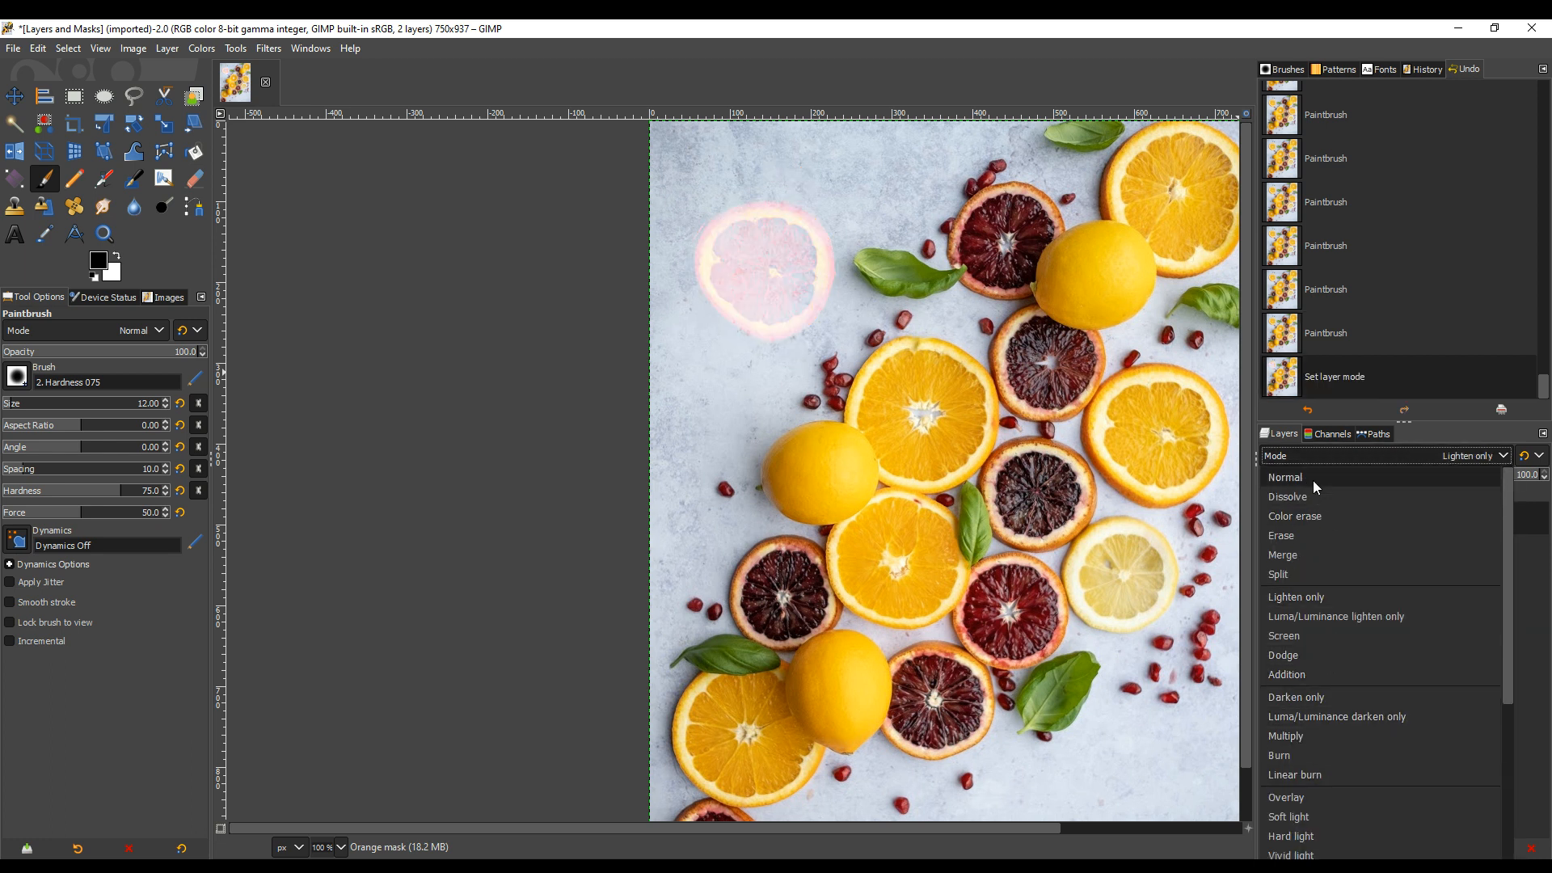
left_click(1312, 477)
Try the Overlay blend mode on the Orange layer and switch it back to Normal
left_click(1308, 455)
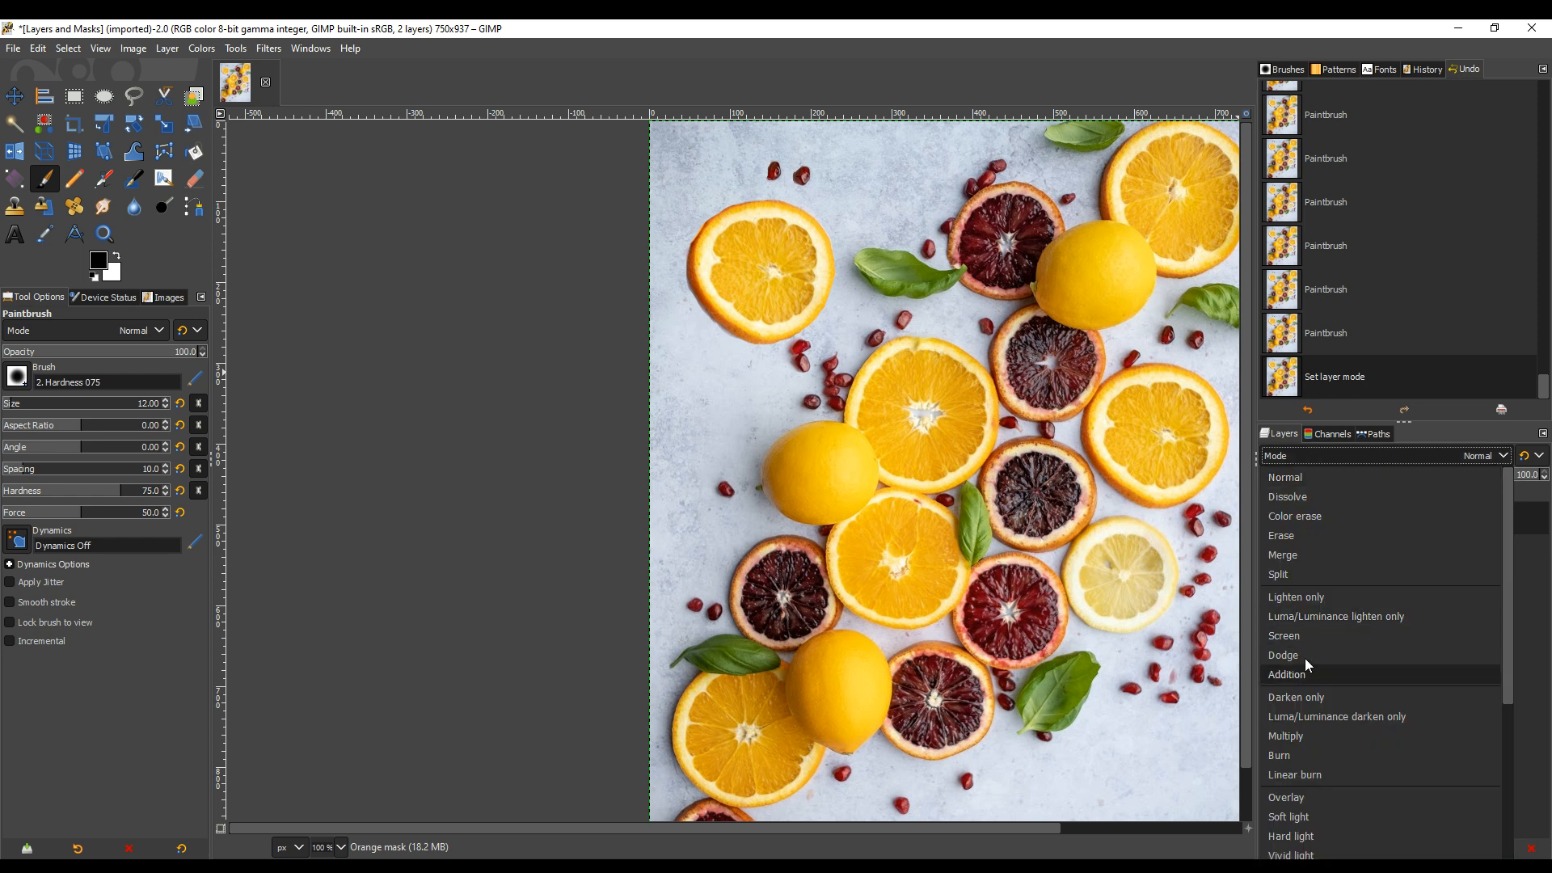
left_click(1328, 799)
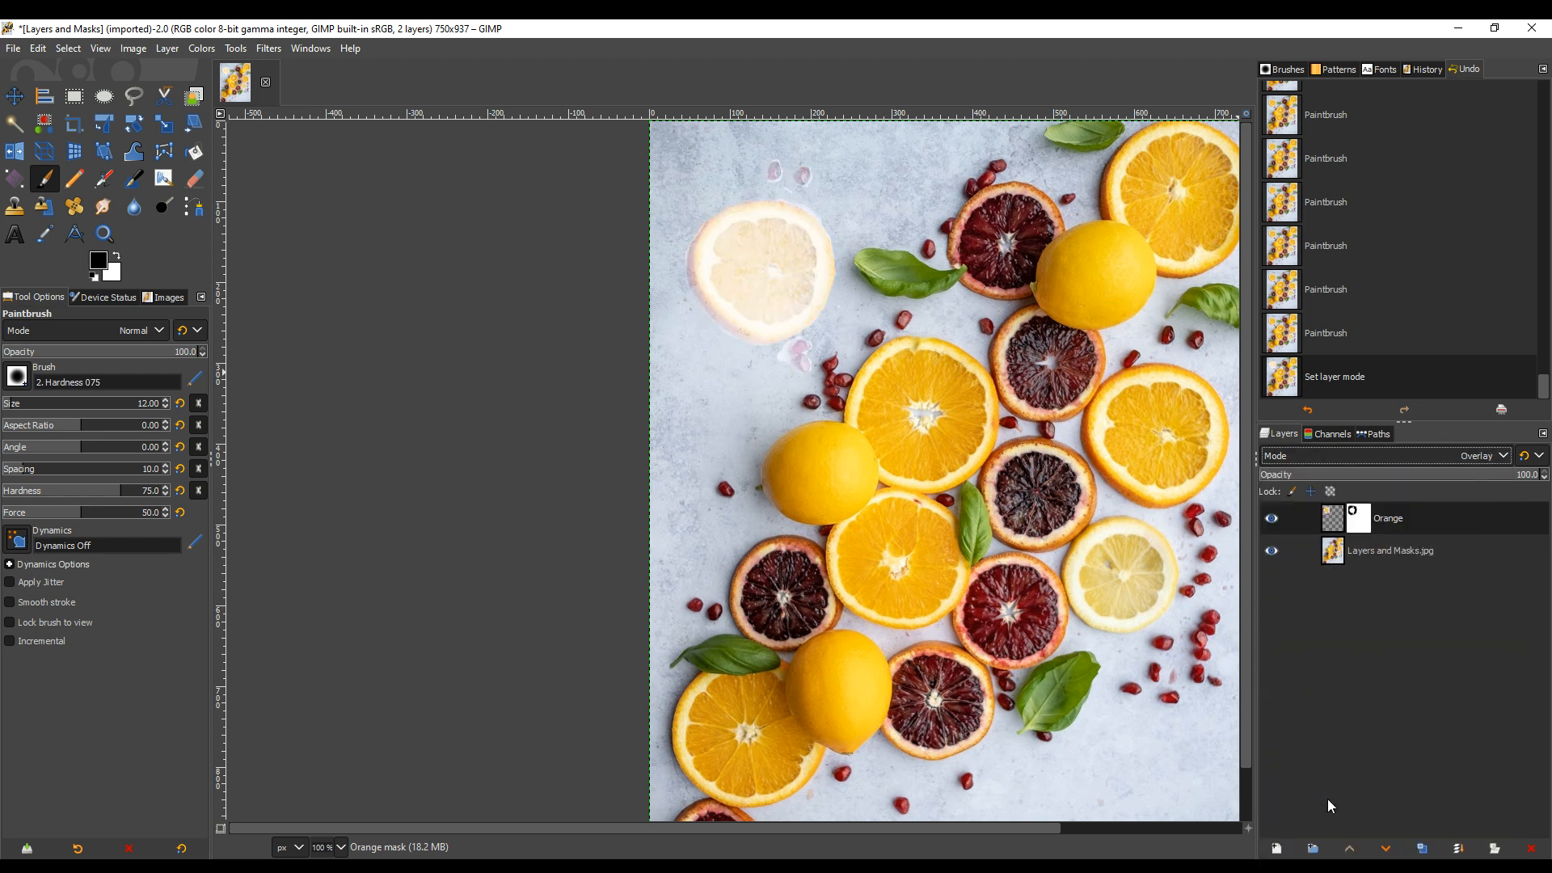
left_click(1309, 458)
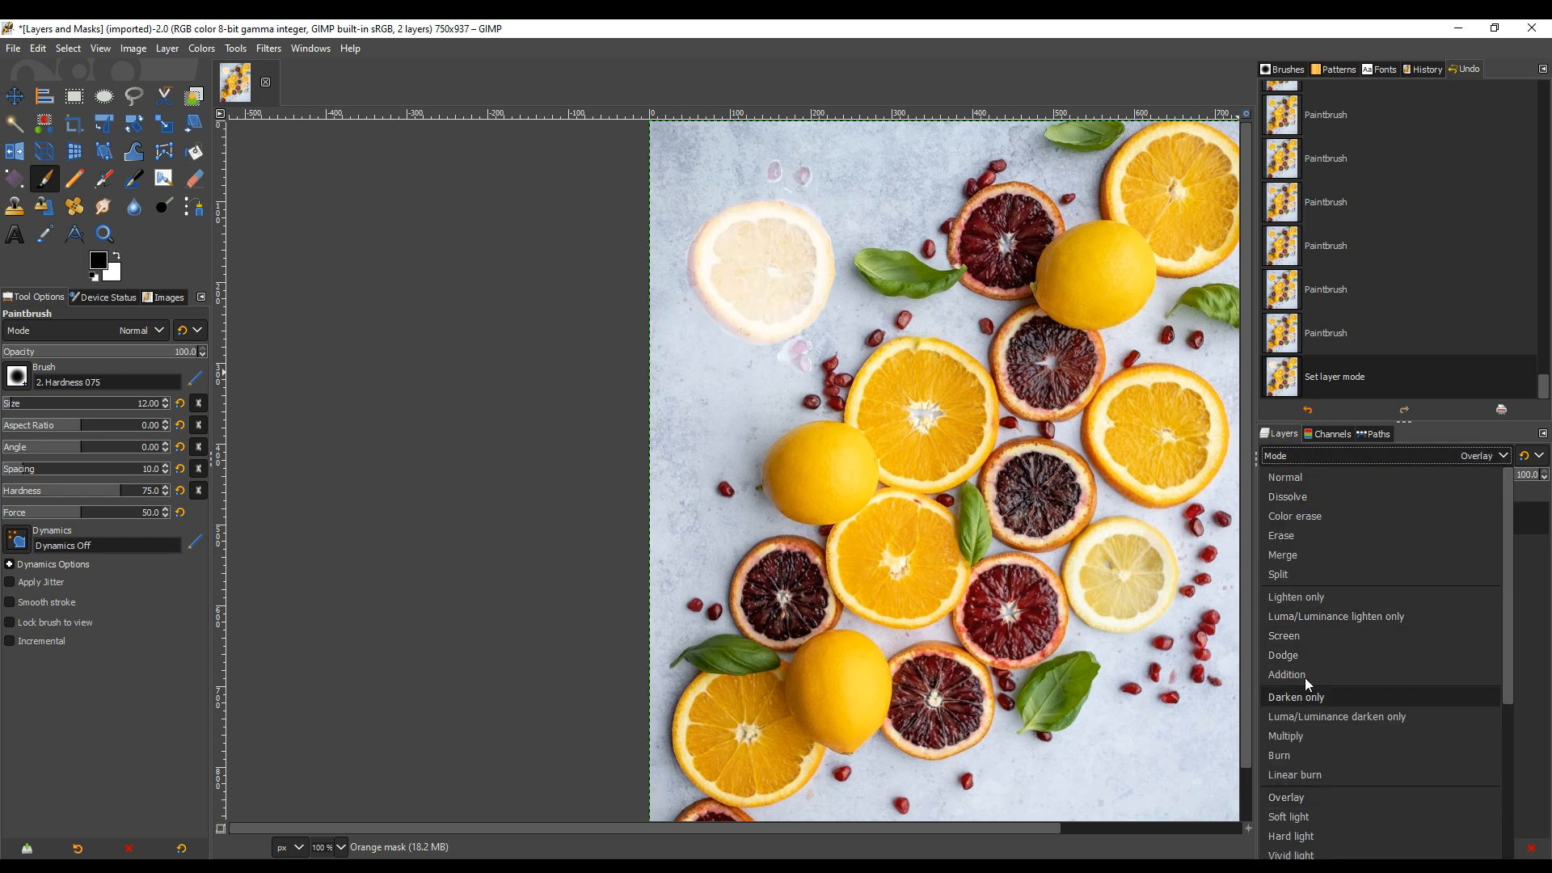
left_click(1295, 478)
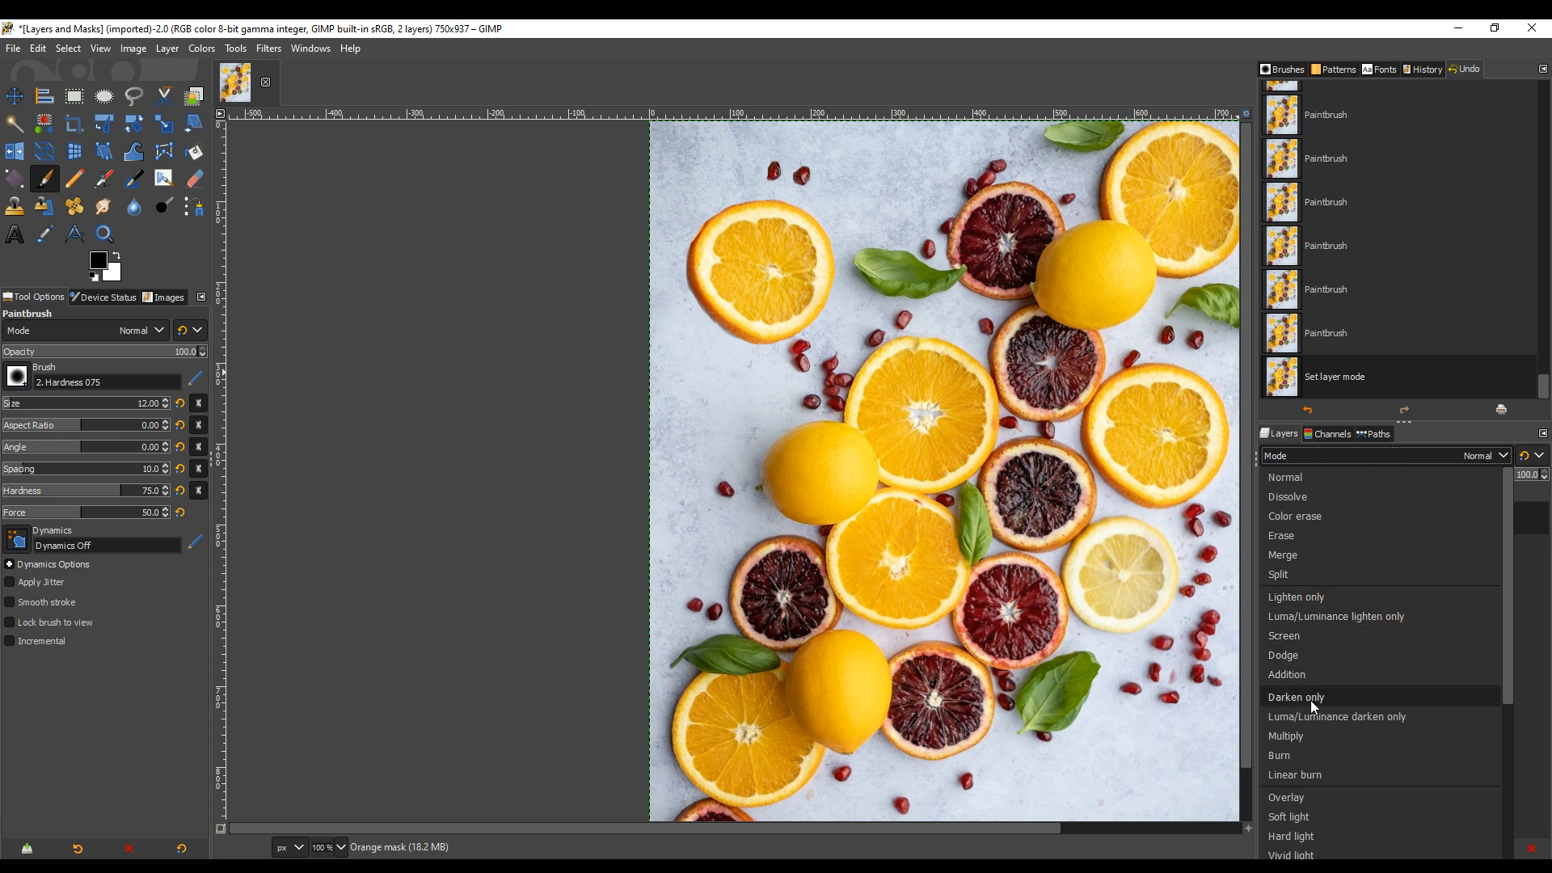
Try Burn mode on the Orange layer at opacities of 21.6 and 59.7, and restore Normal mode at 100 opacity
left_click(1307, 755)
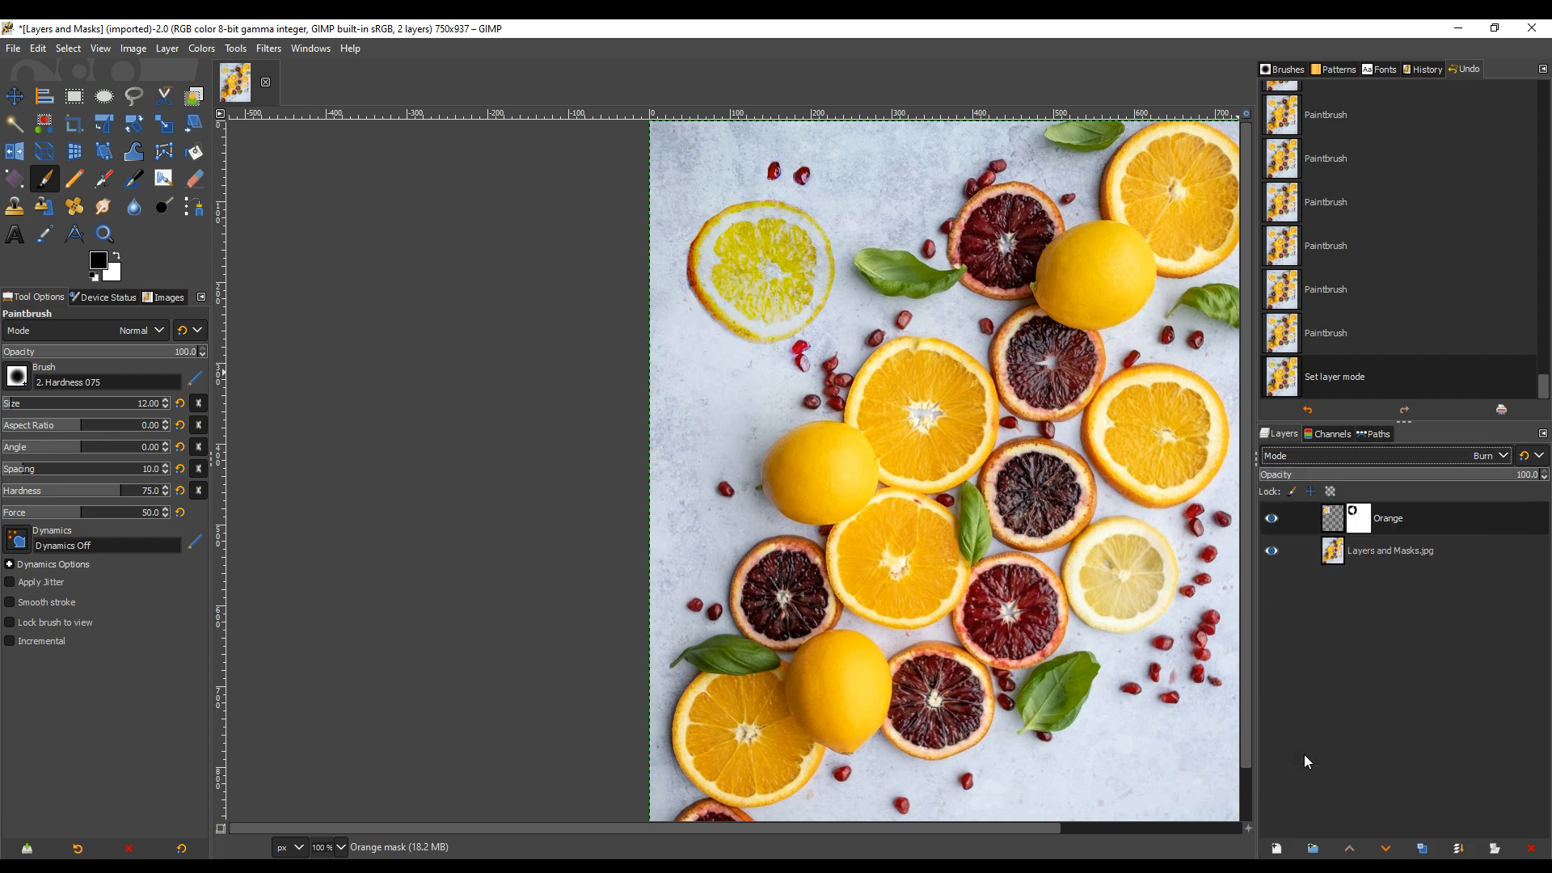
left_click(1318, 474)
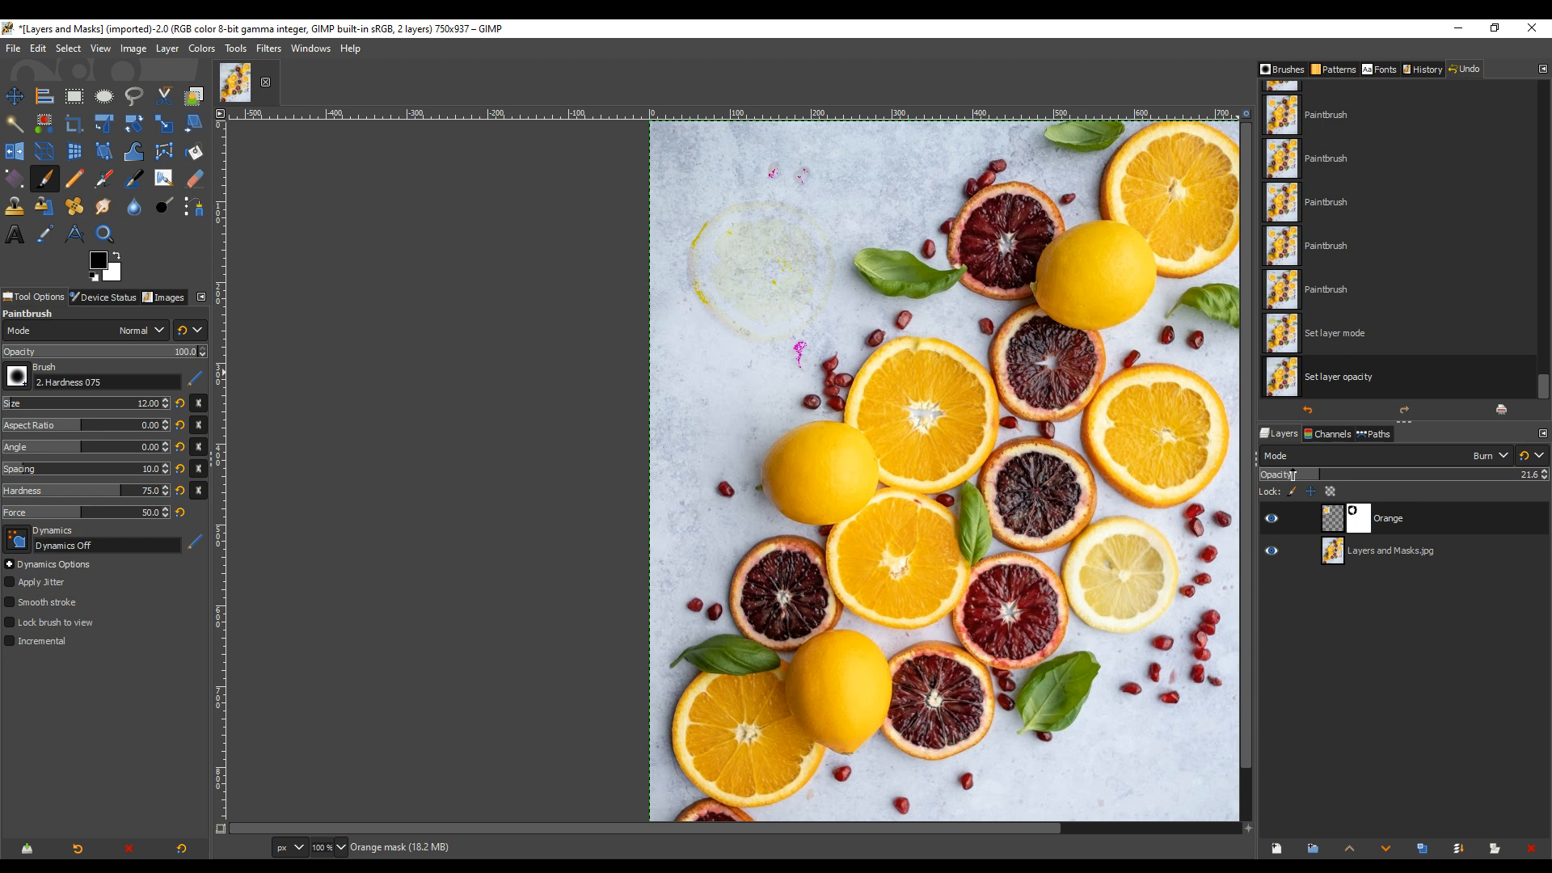
left_click(1346, 464)
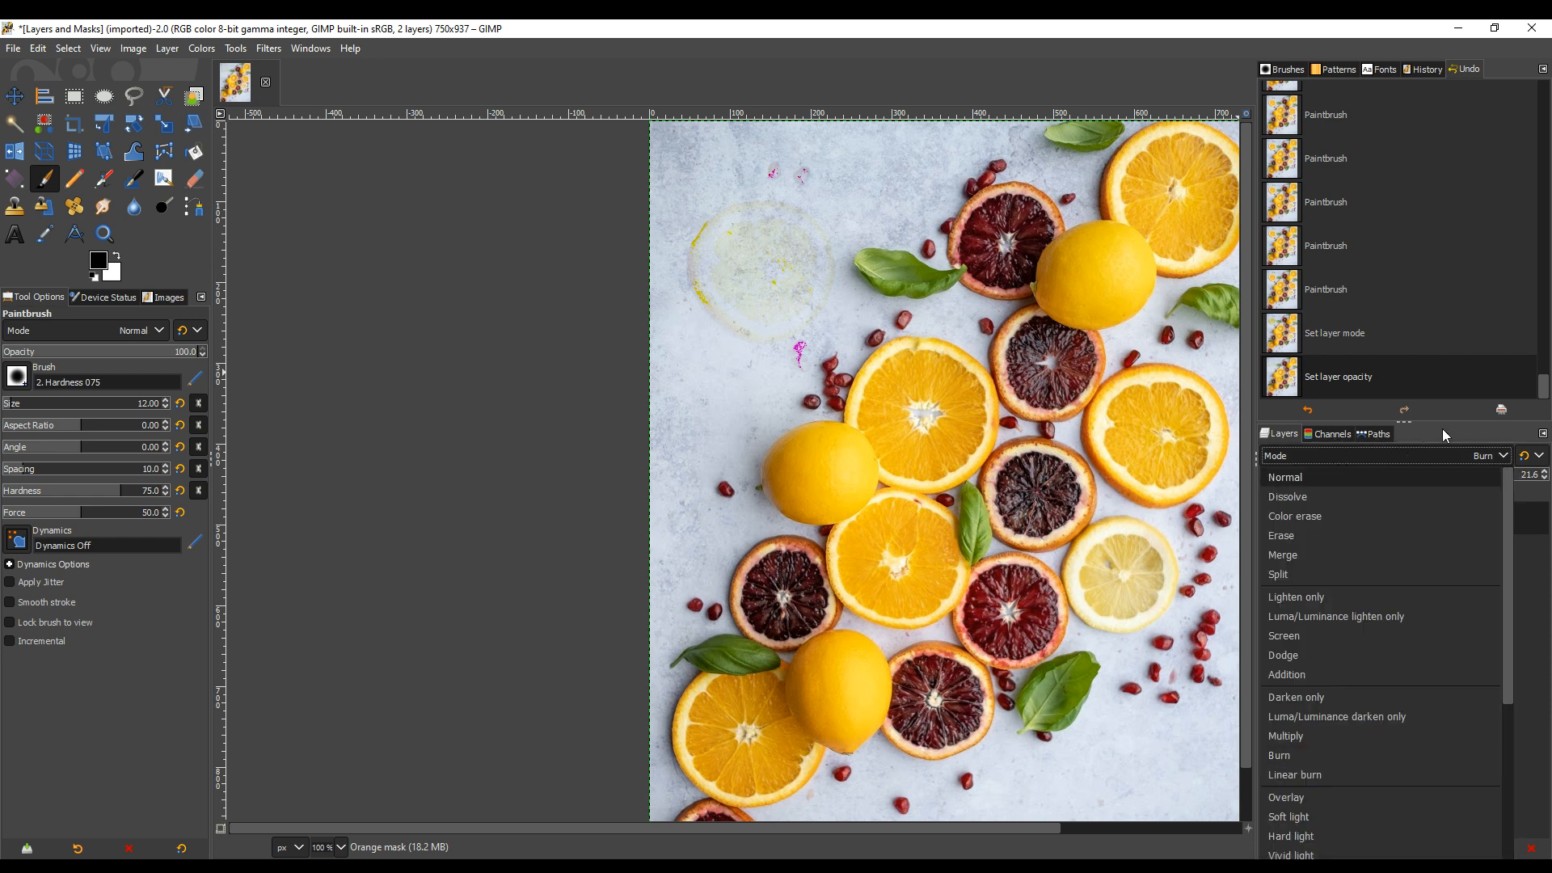
left_click(1443, 430)
left_click(1382, 470)
left_click(1424, 472)
left_click(1366, 455)
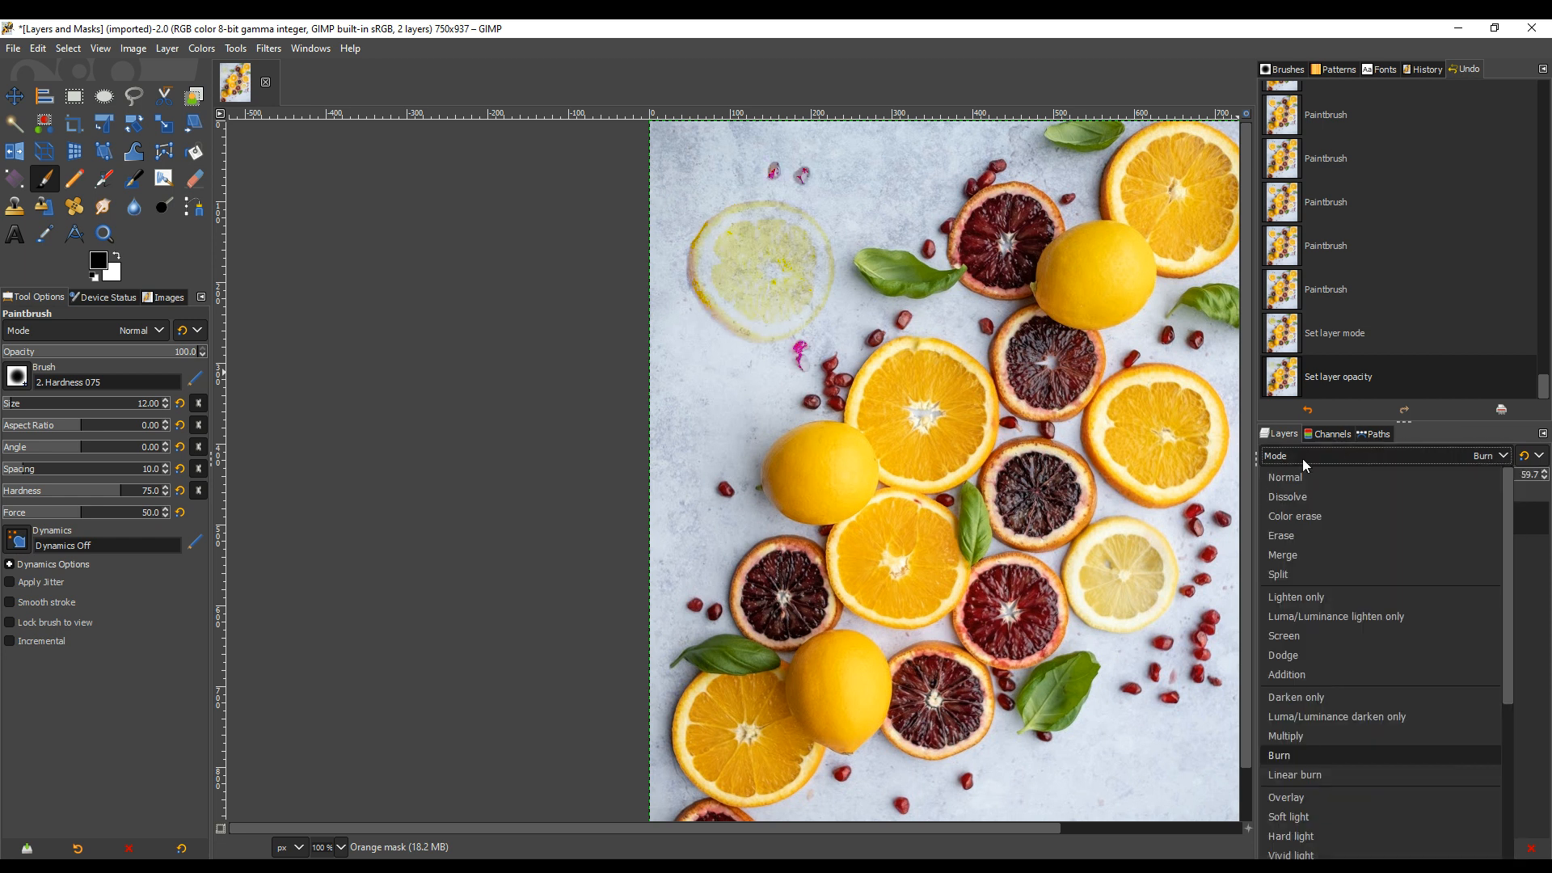
left_click(1305, 476)
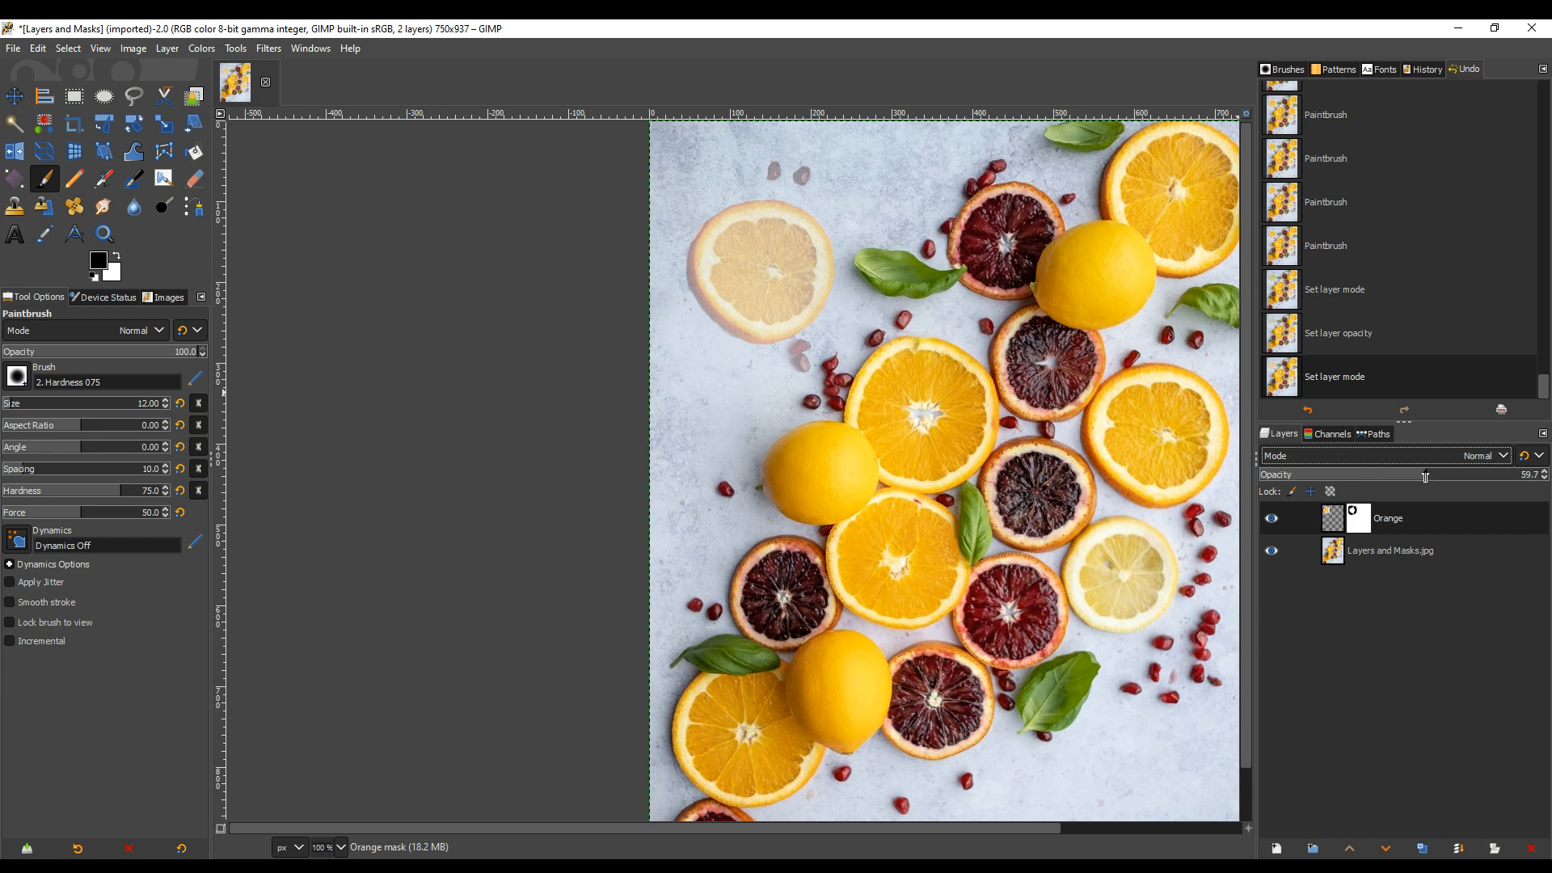
left_click_drag(1425, 477, 1540, 475)
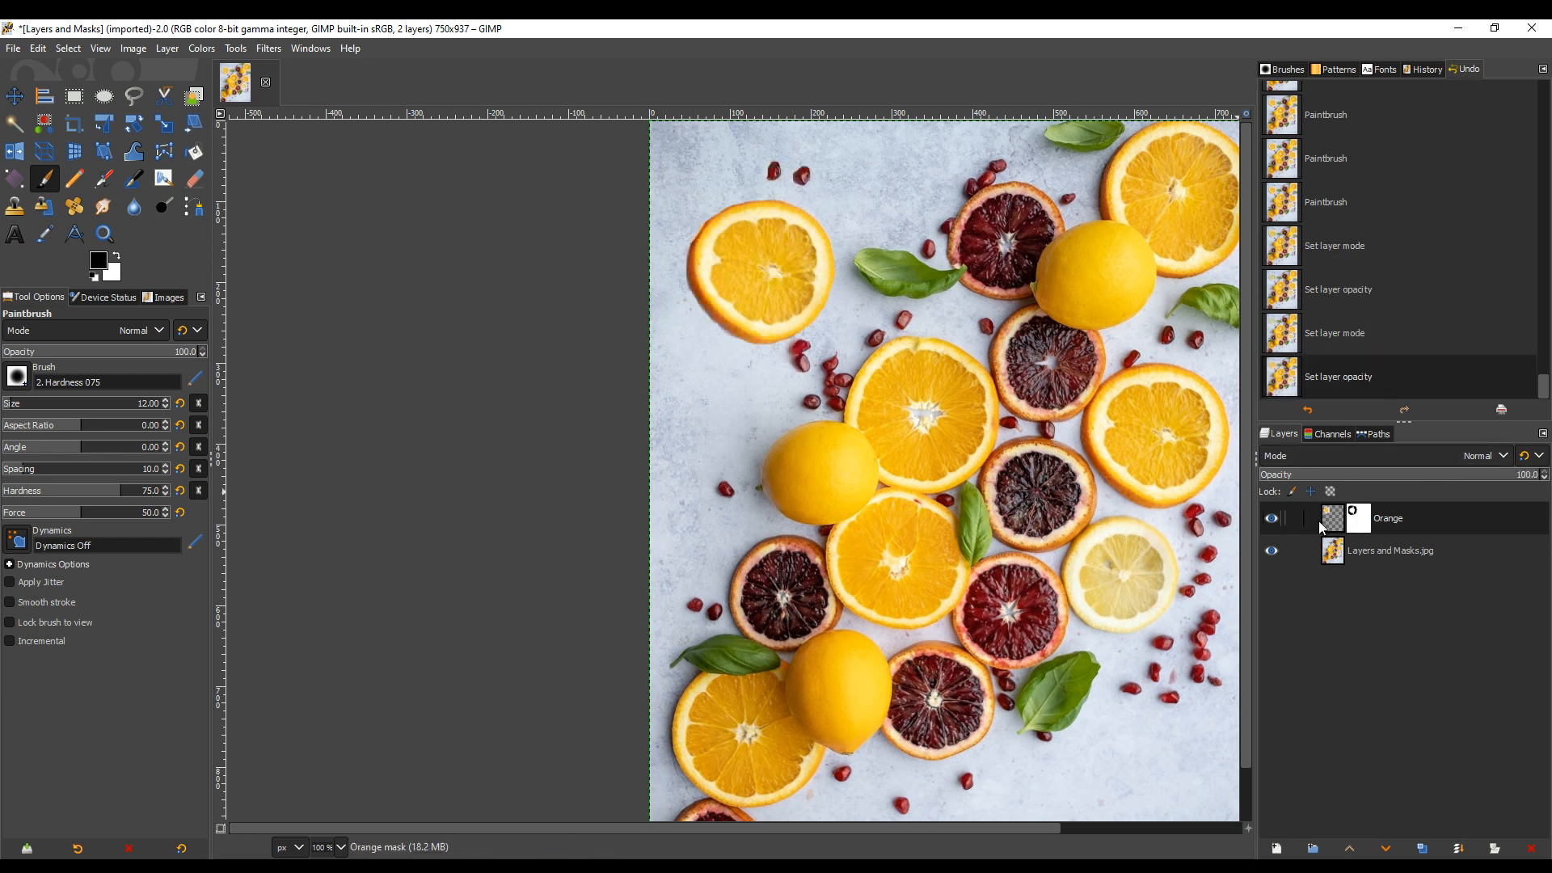
Target the Orange layer's image instead of its mask and try a Hue-Saturation change that turns the cloned slice red
left_click(1332, 519)
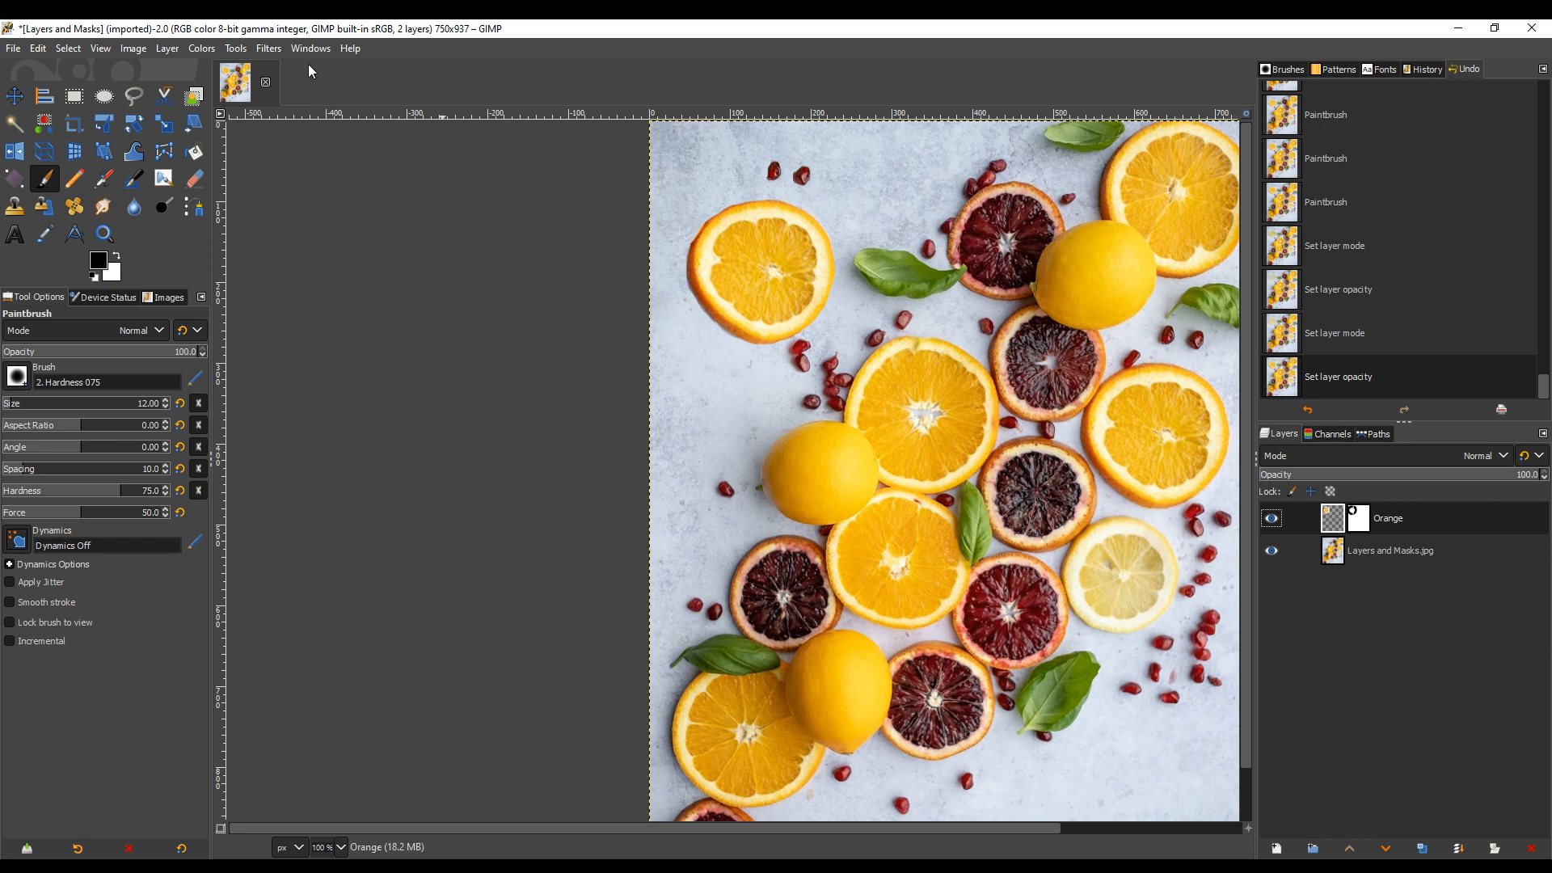
left_click(202, 49)
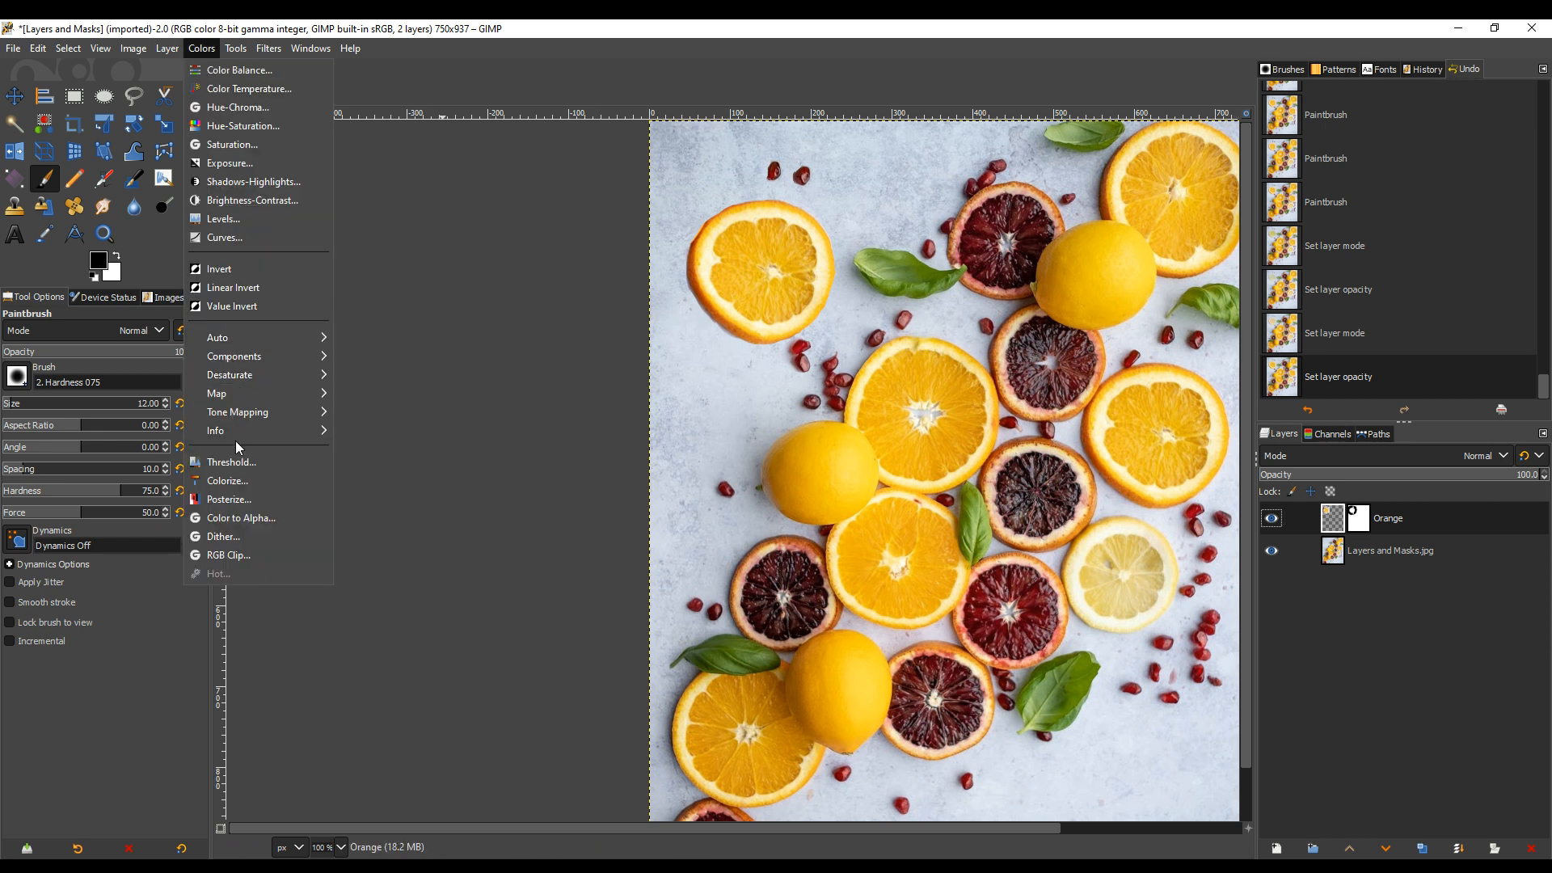
left_click(232, 126)
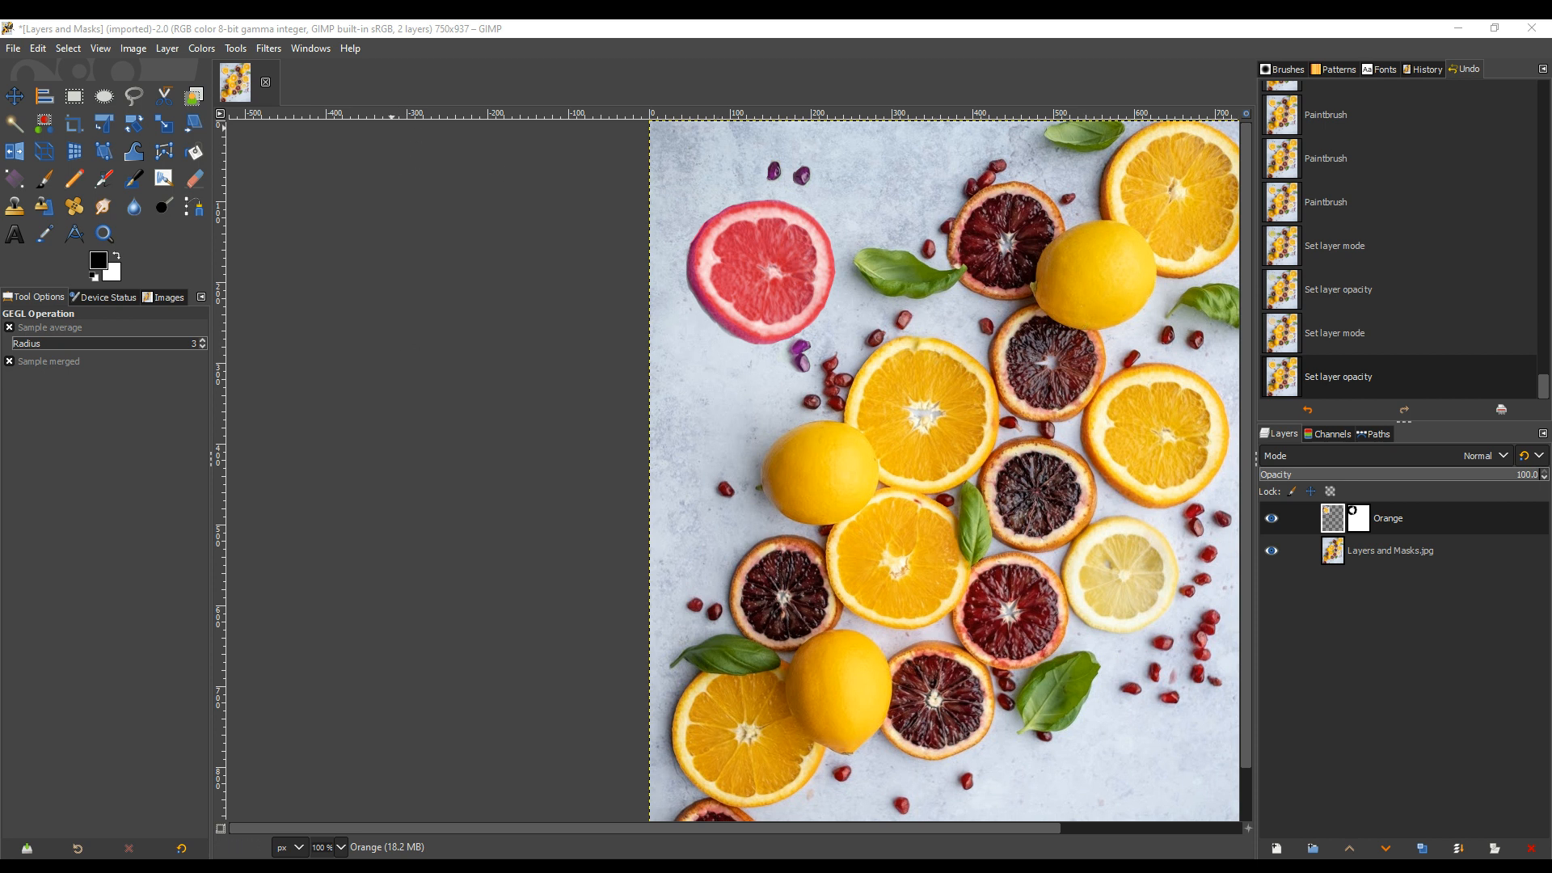
left_click(432, 103)
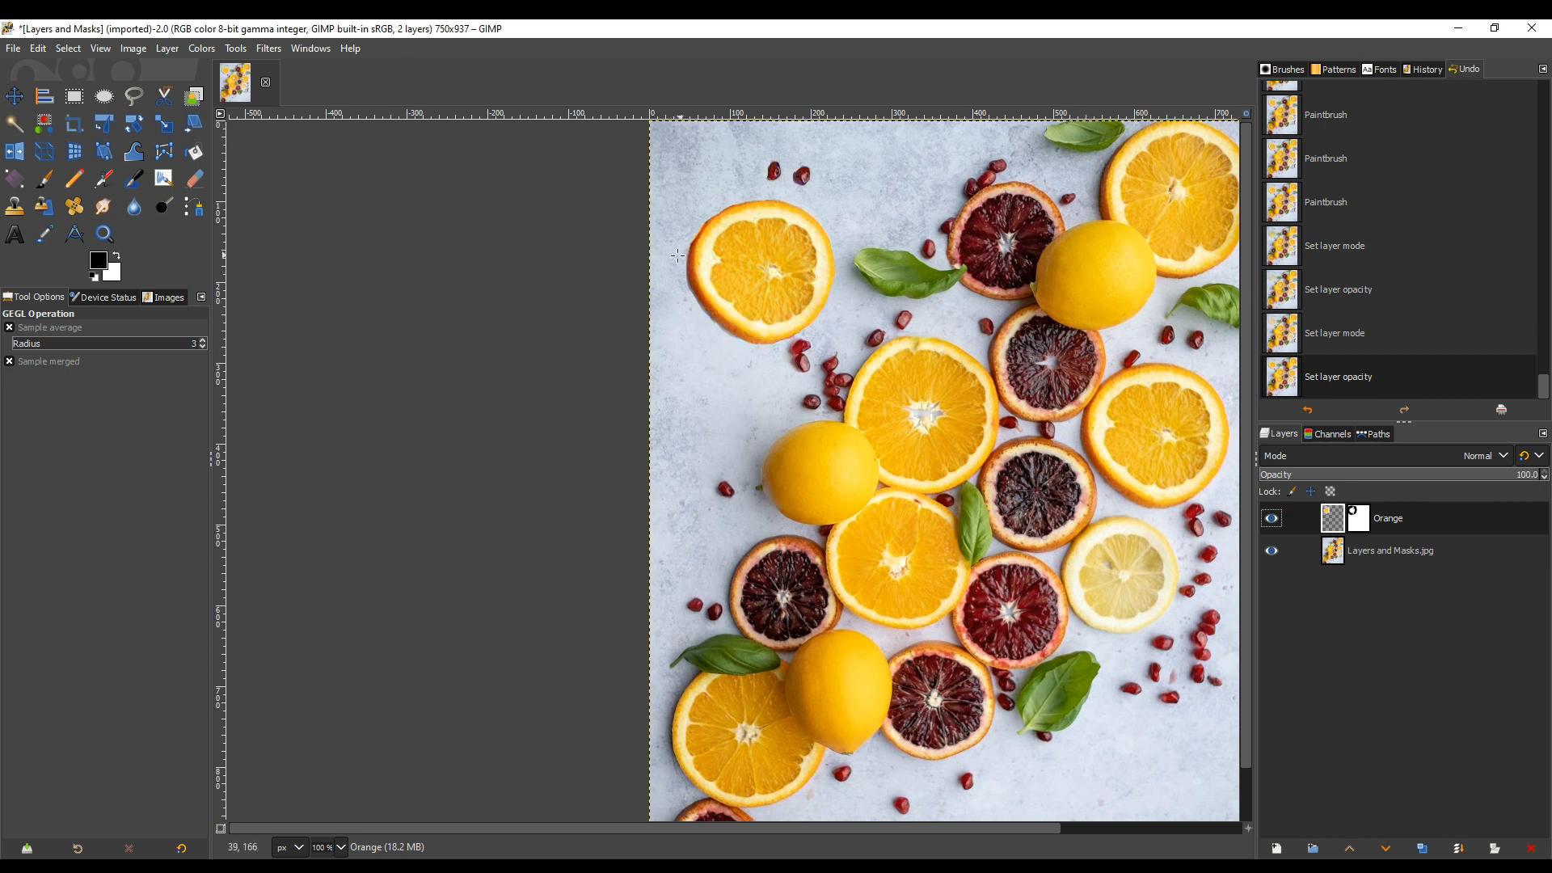
Recolor the cloned slice and seeds on the Orange layer with Hue-Saturation, giving the slice a light pink tone
left_click(203, 48)
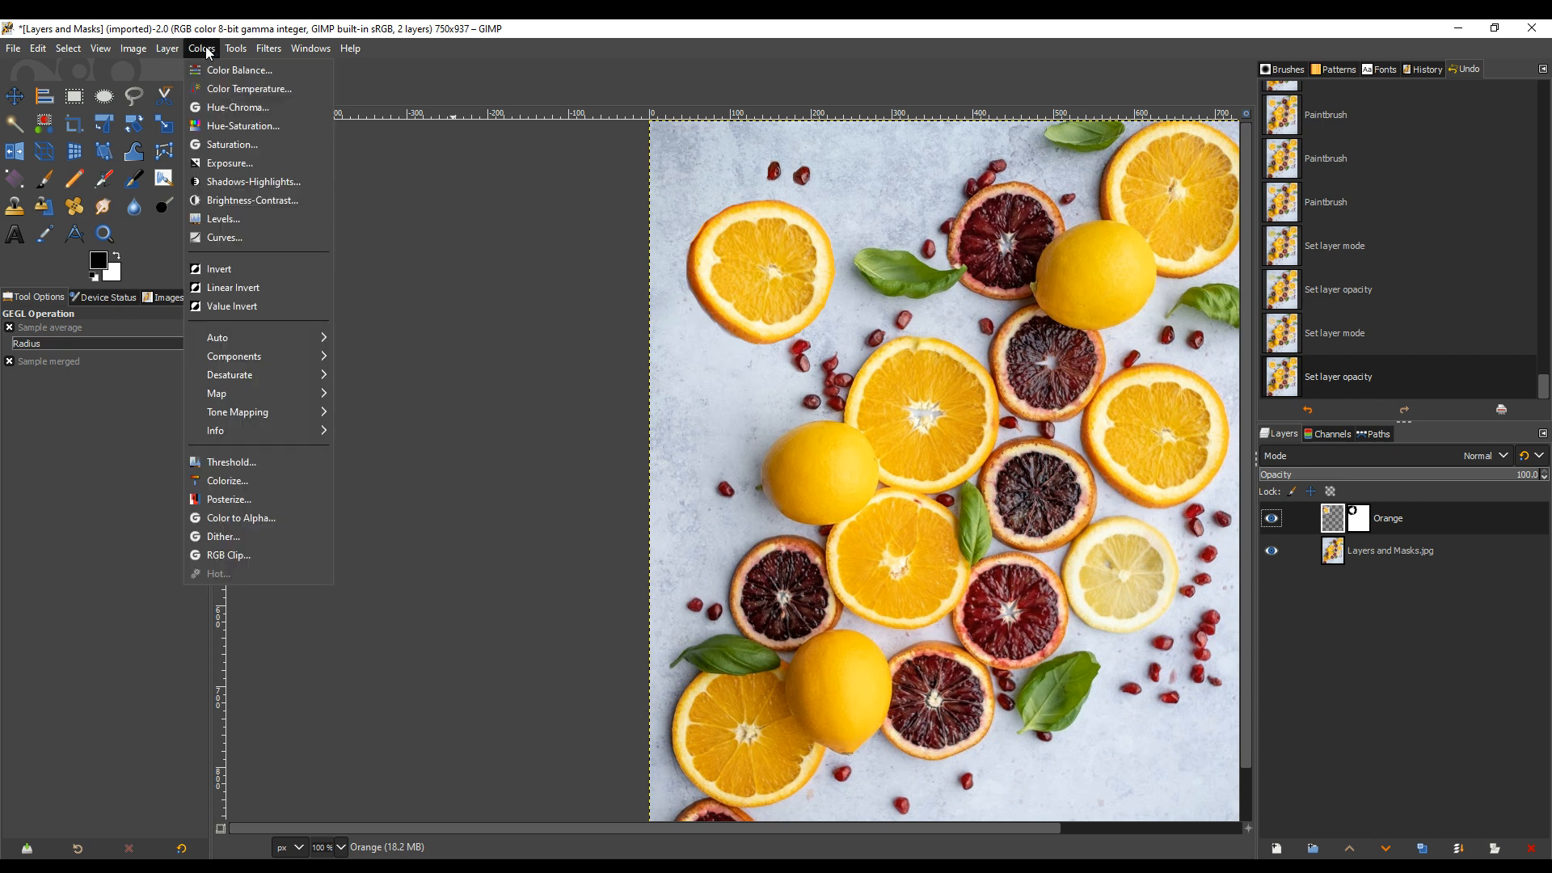
left_click(238, 127)
left_click_drag(356, 323, 323, 323)
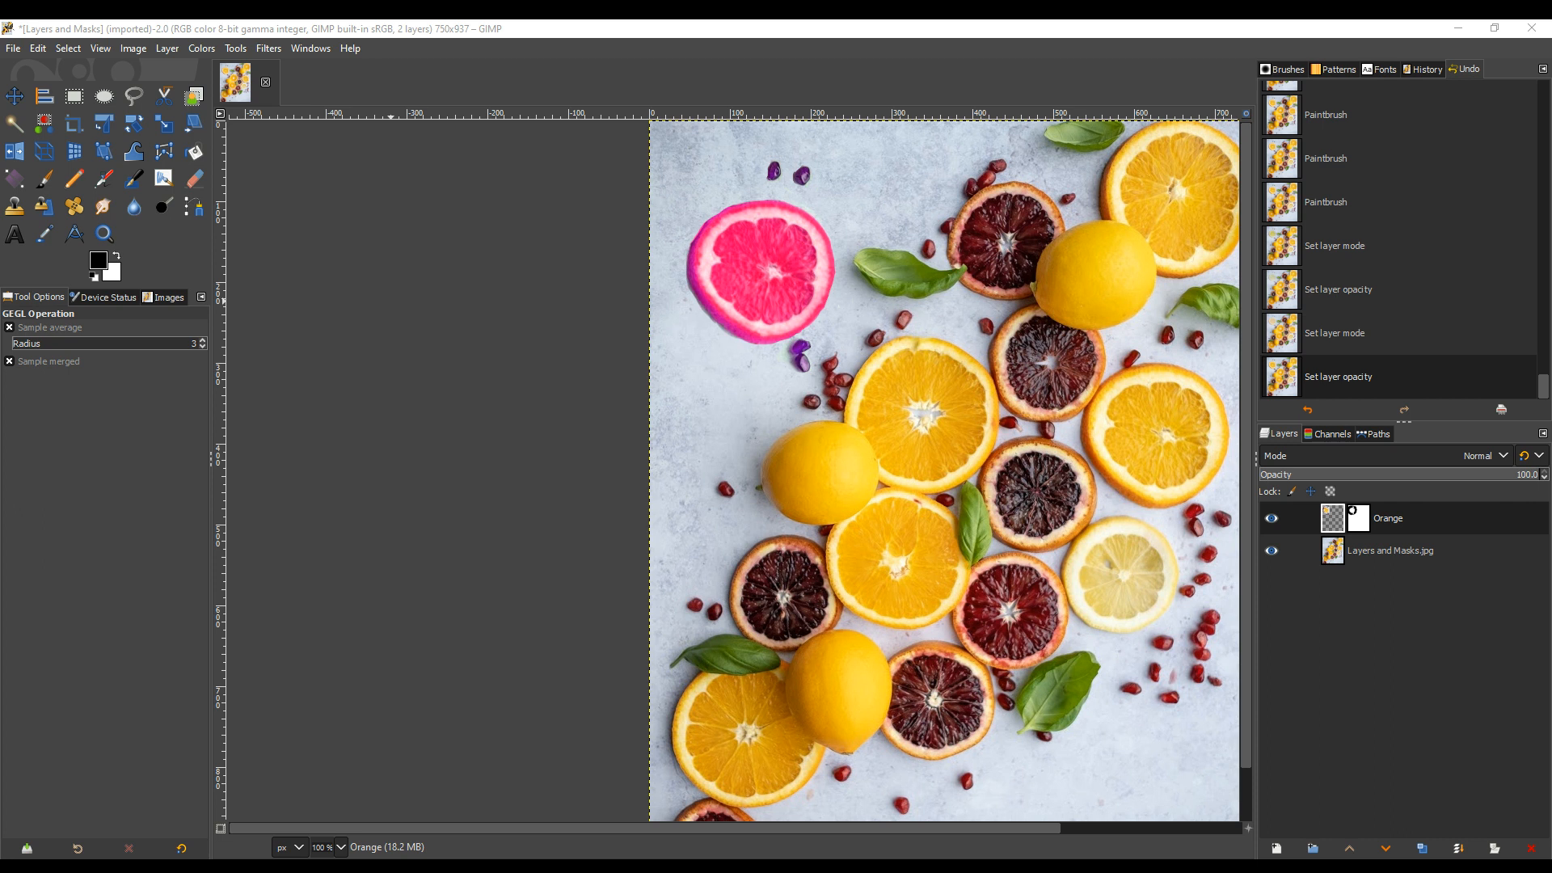
mouse_move(356, 359)
left_mouse_down()
mouse_move(384, 359)
mouse_move(355, 341)
mouse_move(372, 342)
mouse_move(359, 359)
left_mouse_up()
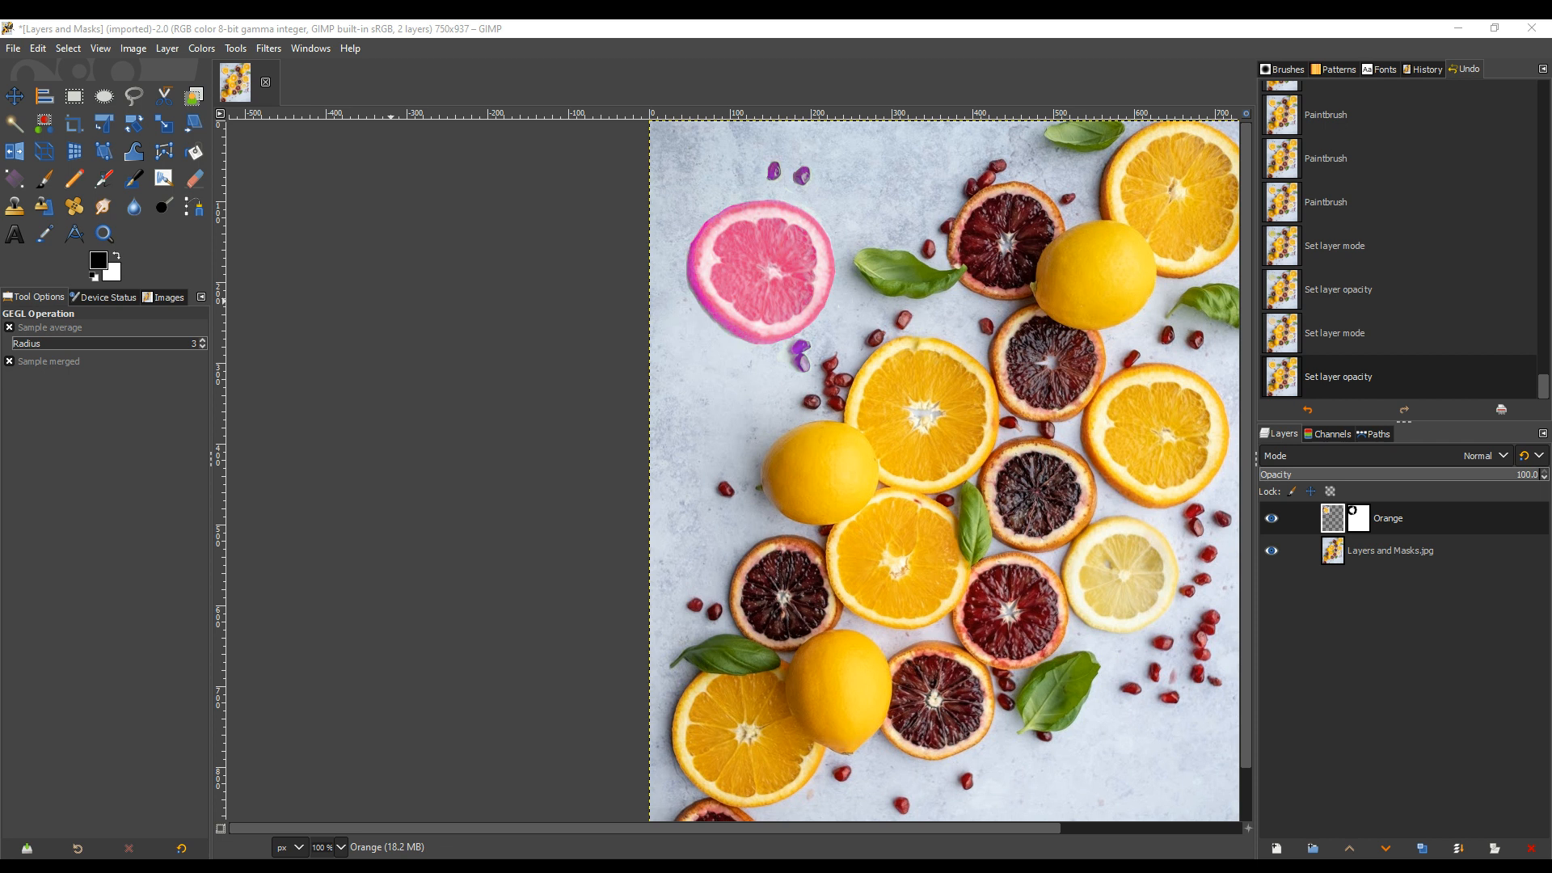
left_click(264, 465)
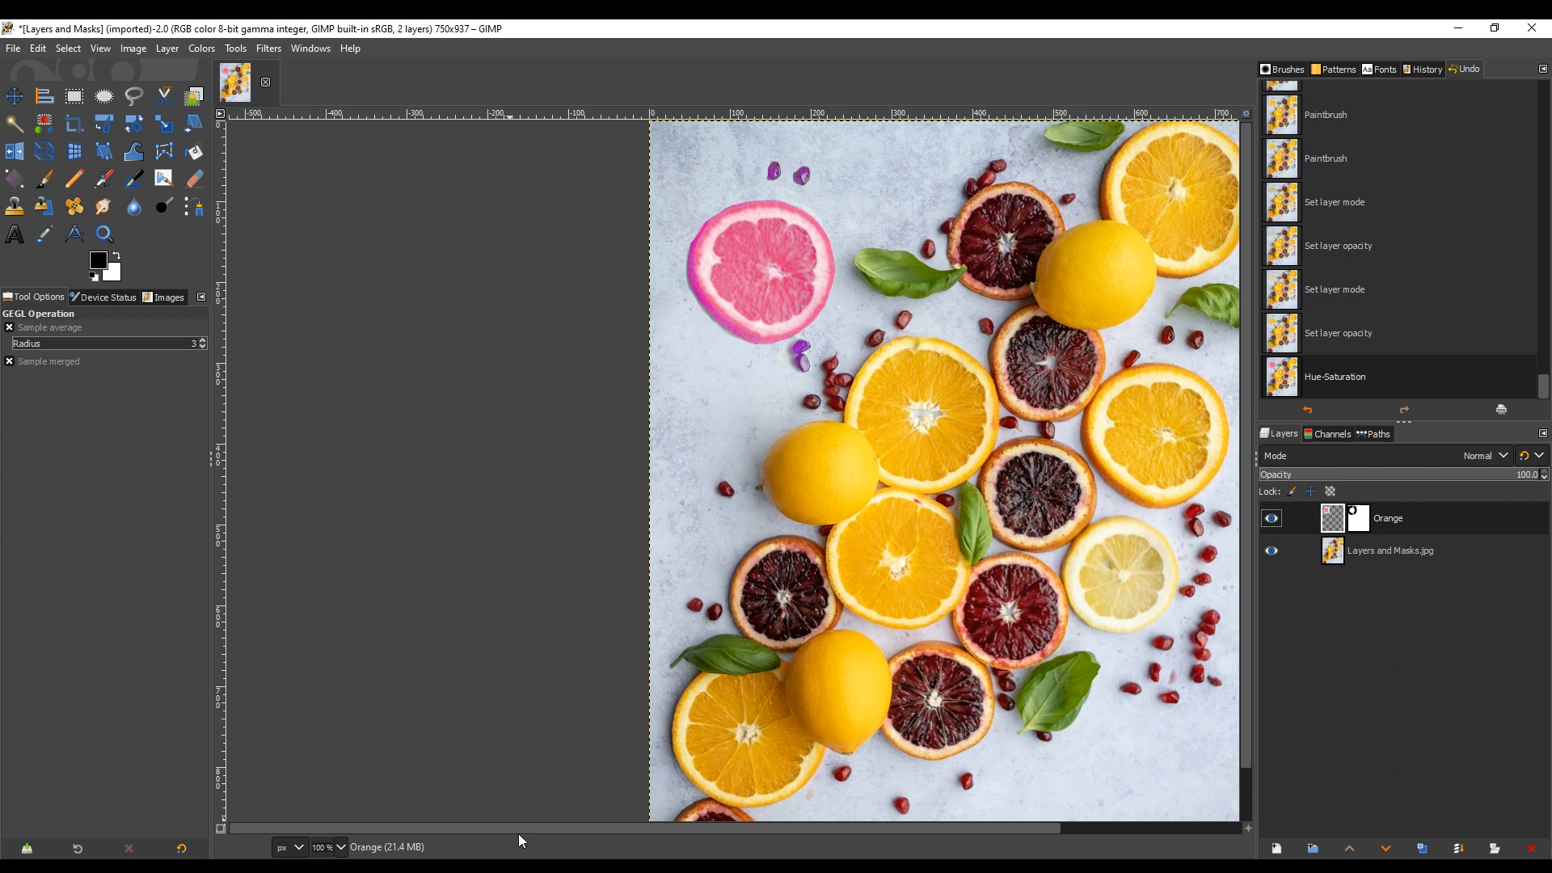
Add a new transparent layer above the Orange layer and rename it TEXT
left_click_drag(513, 828, 695, 827)
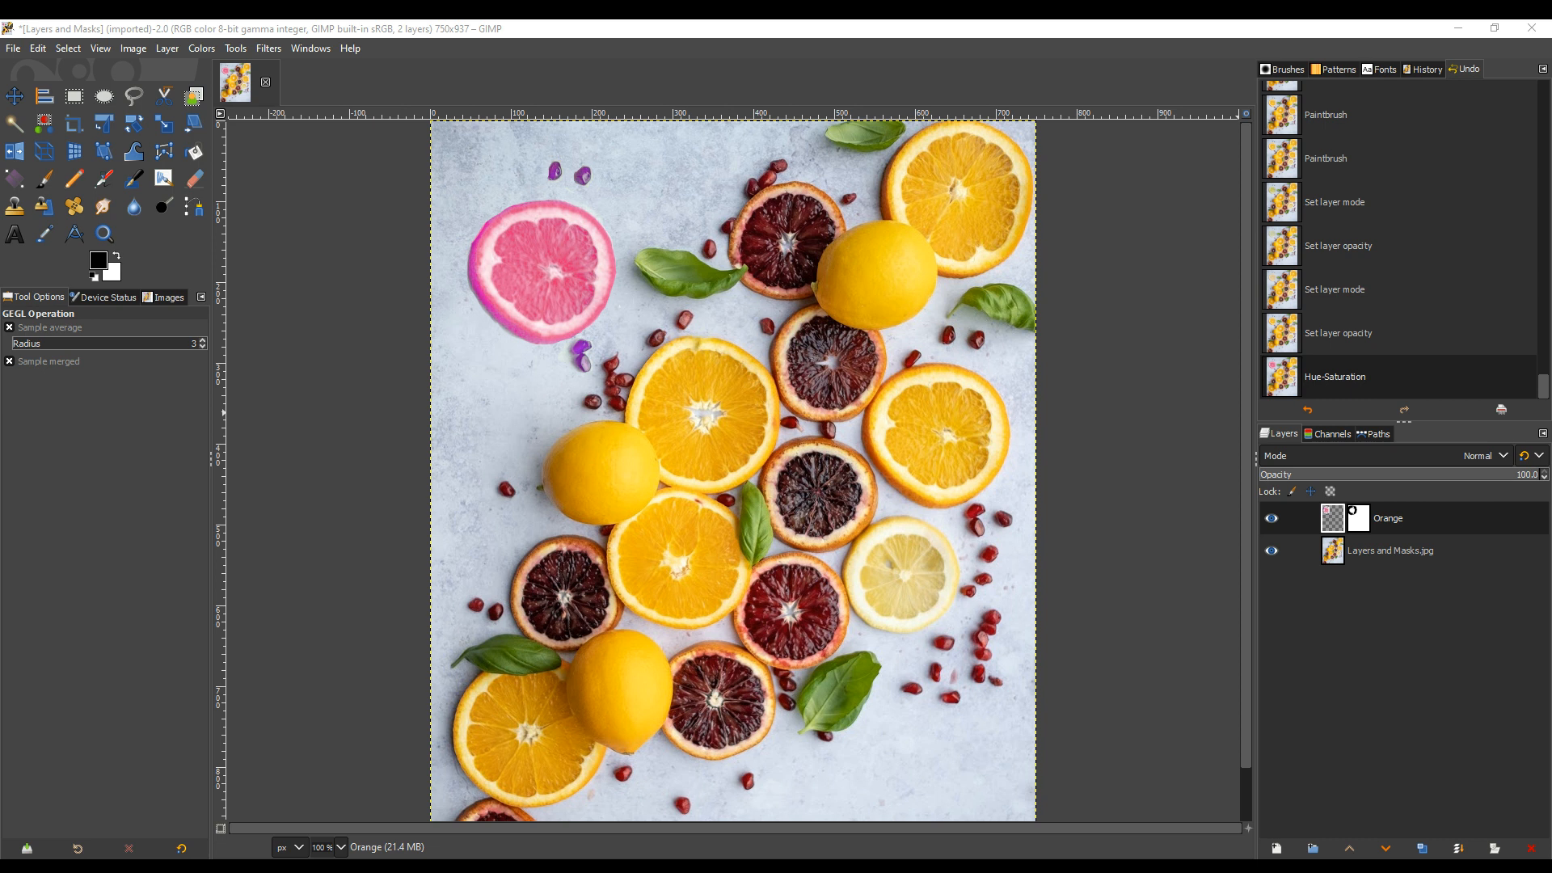
left_click(1432, 417)
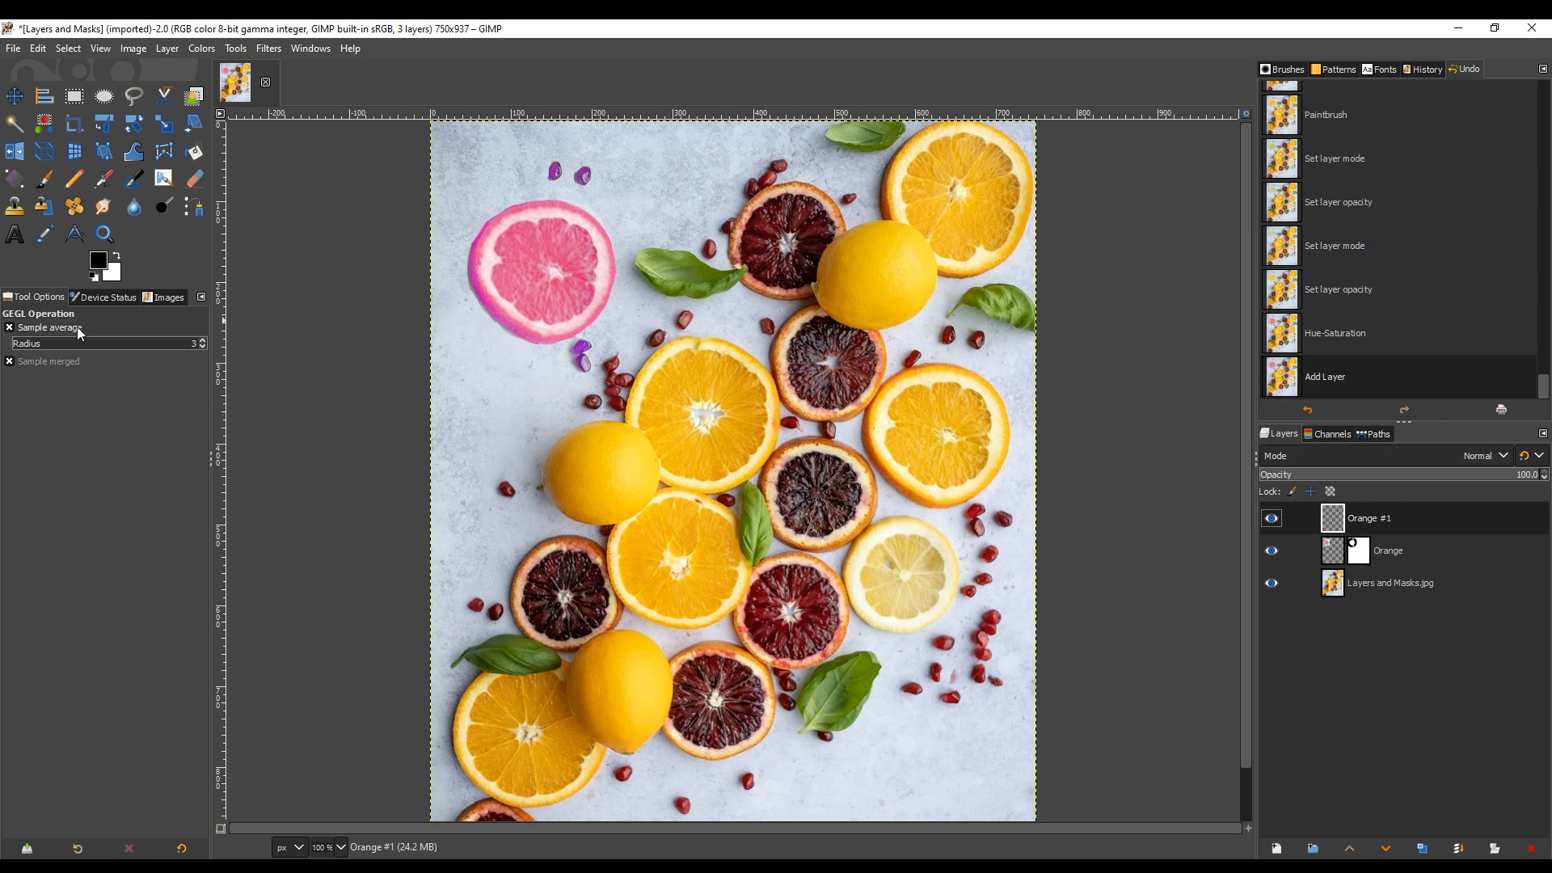
left_click(9, 234)
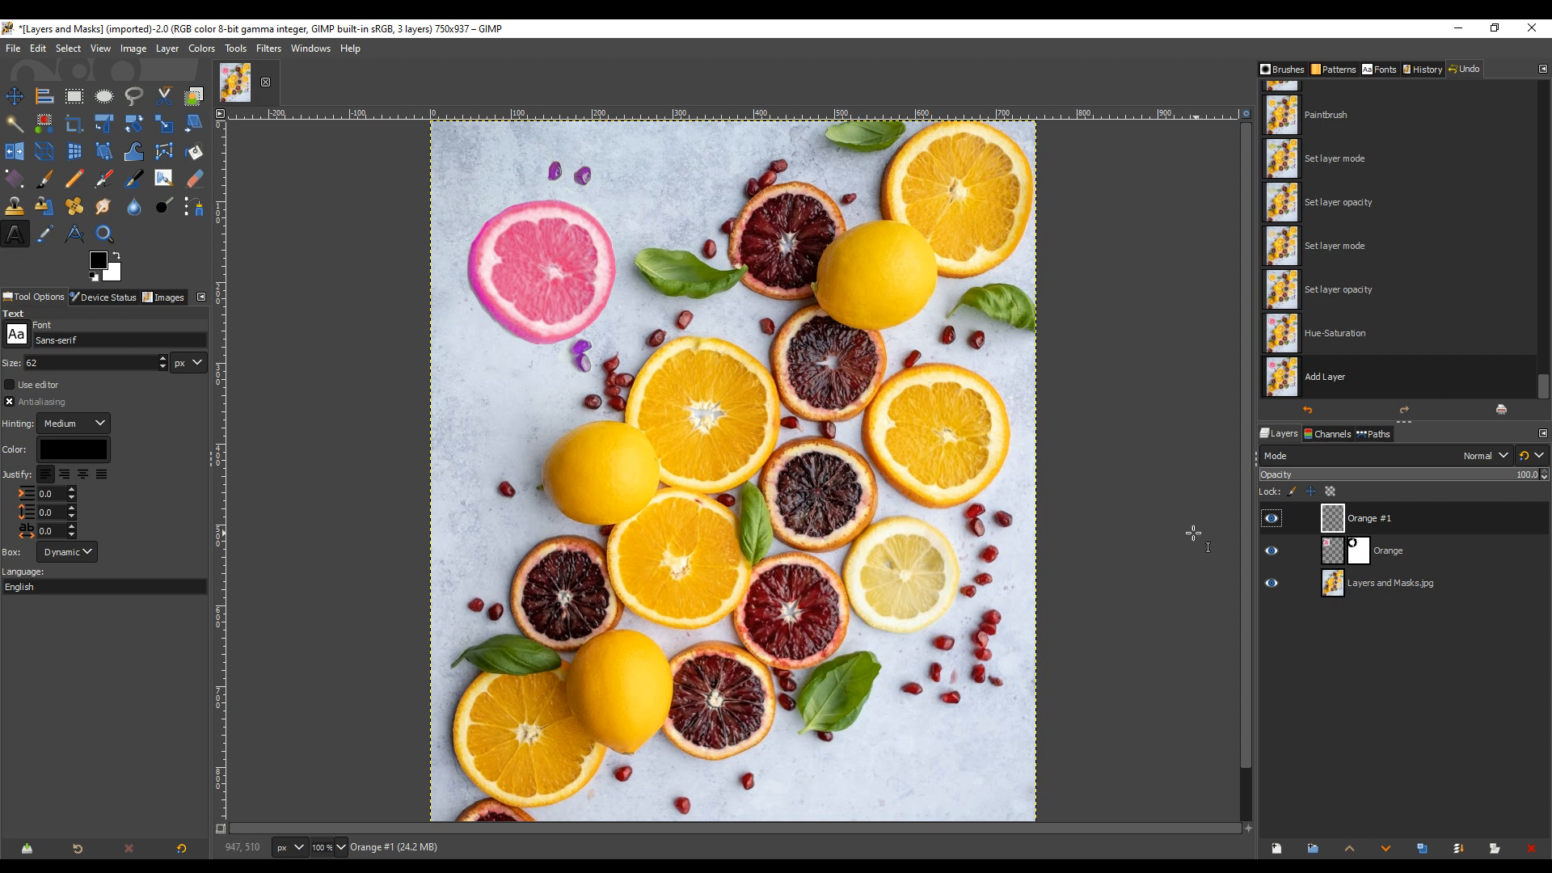
double_click(1376, 520)
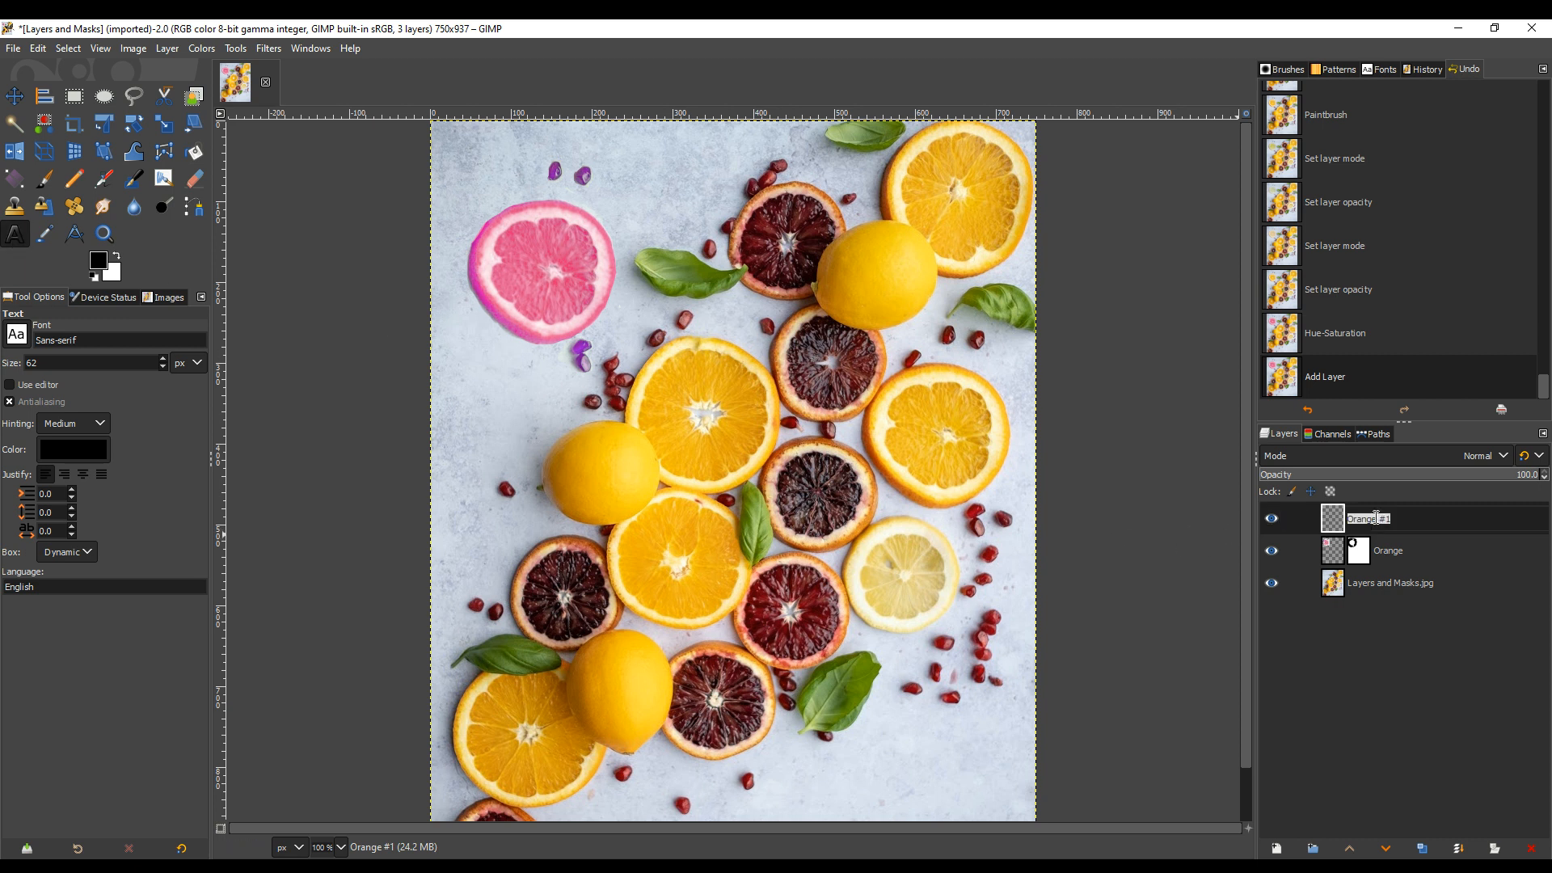
type("TEXT")
key("Return")
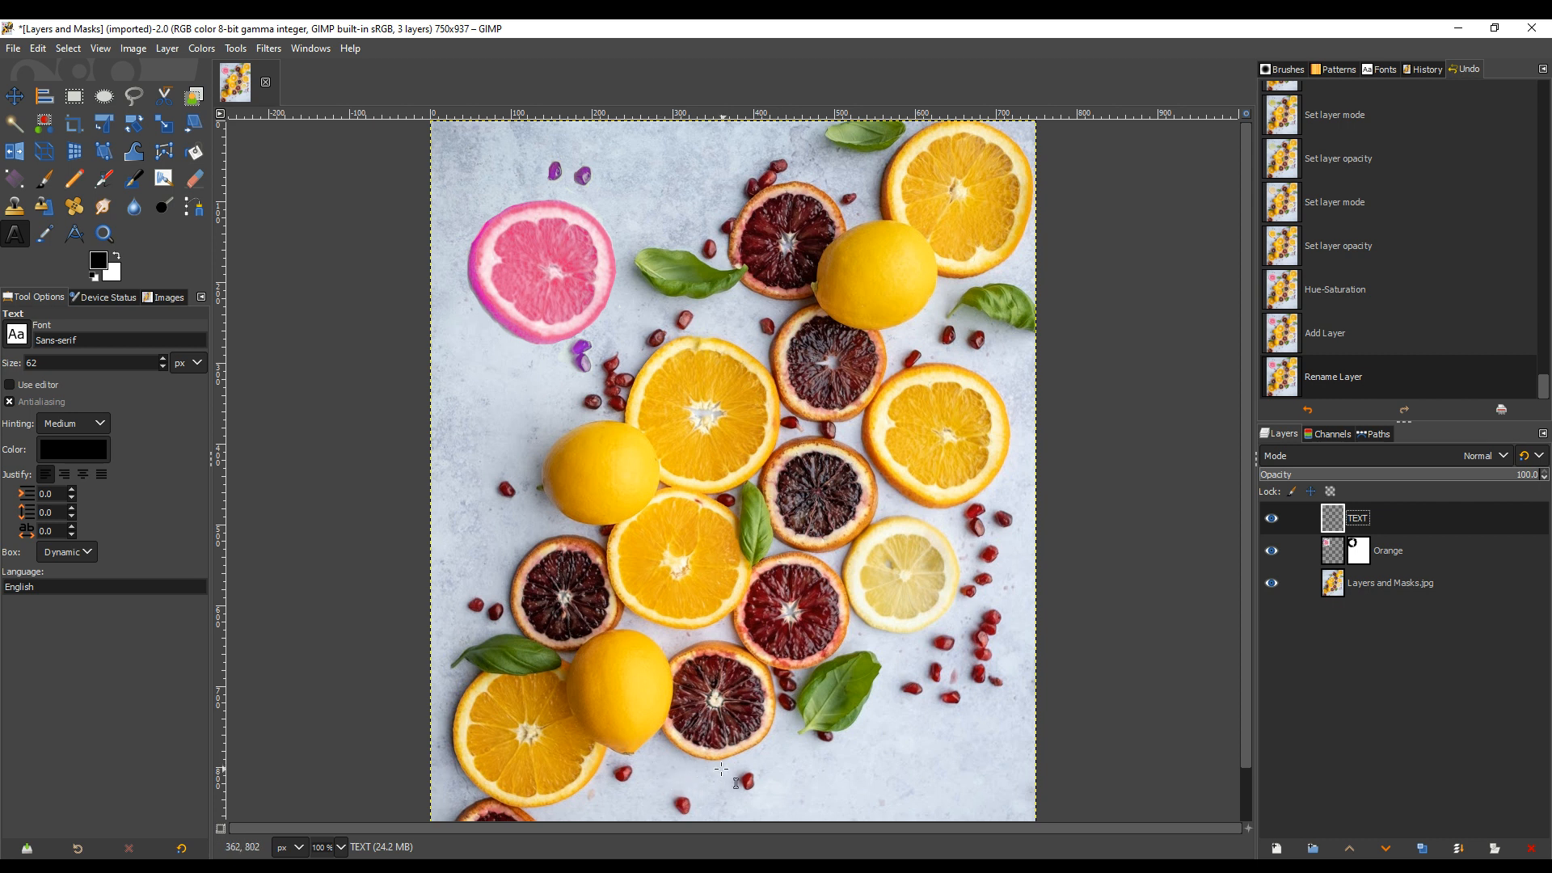
Draw a text box across the photo's empty lower-right area, enter CITRUS in it, and make the word bold
left_click_drag(652, 745, 1020, 815)
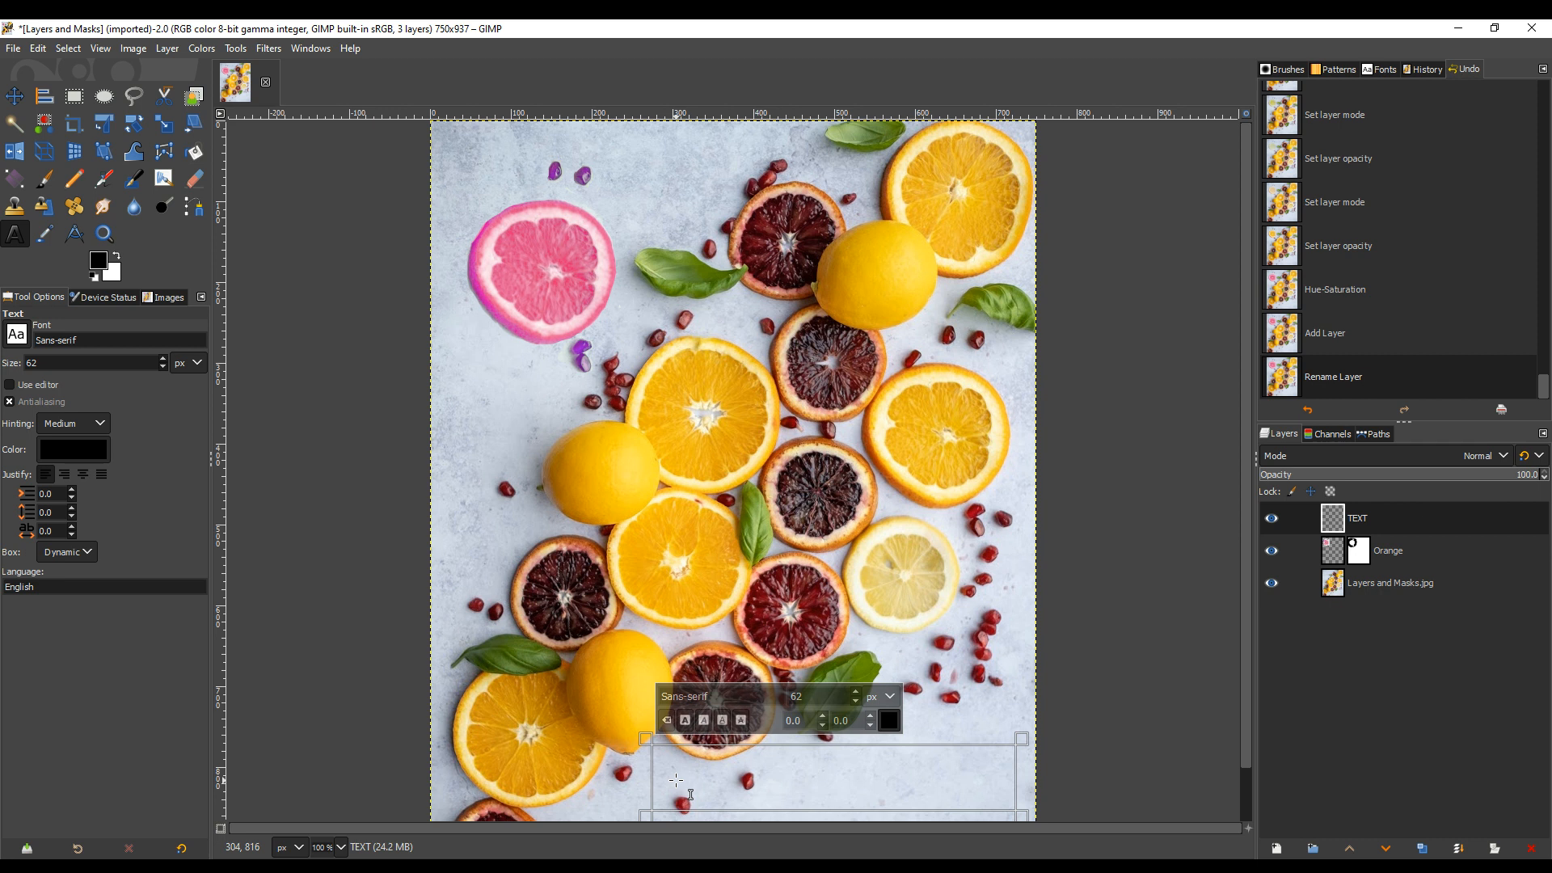
type("CITRUS")
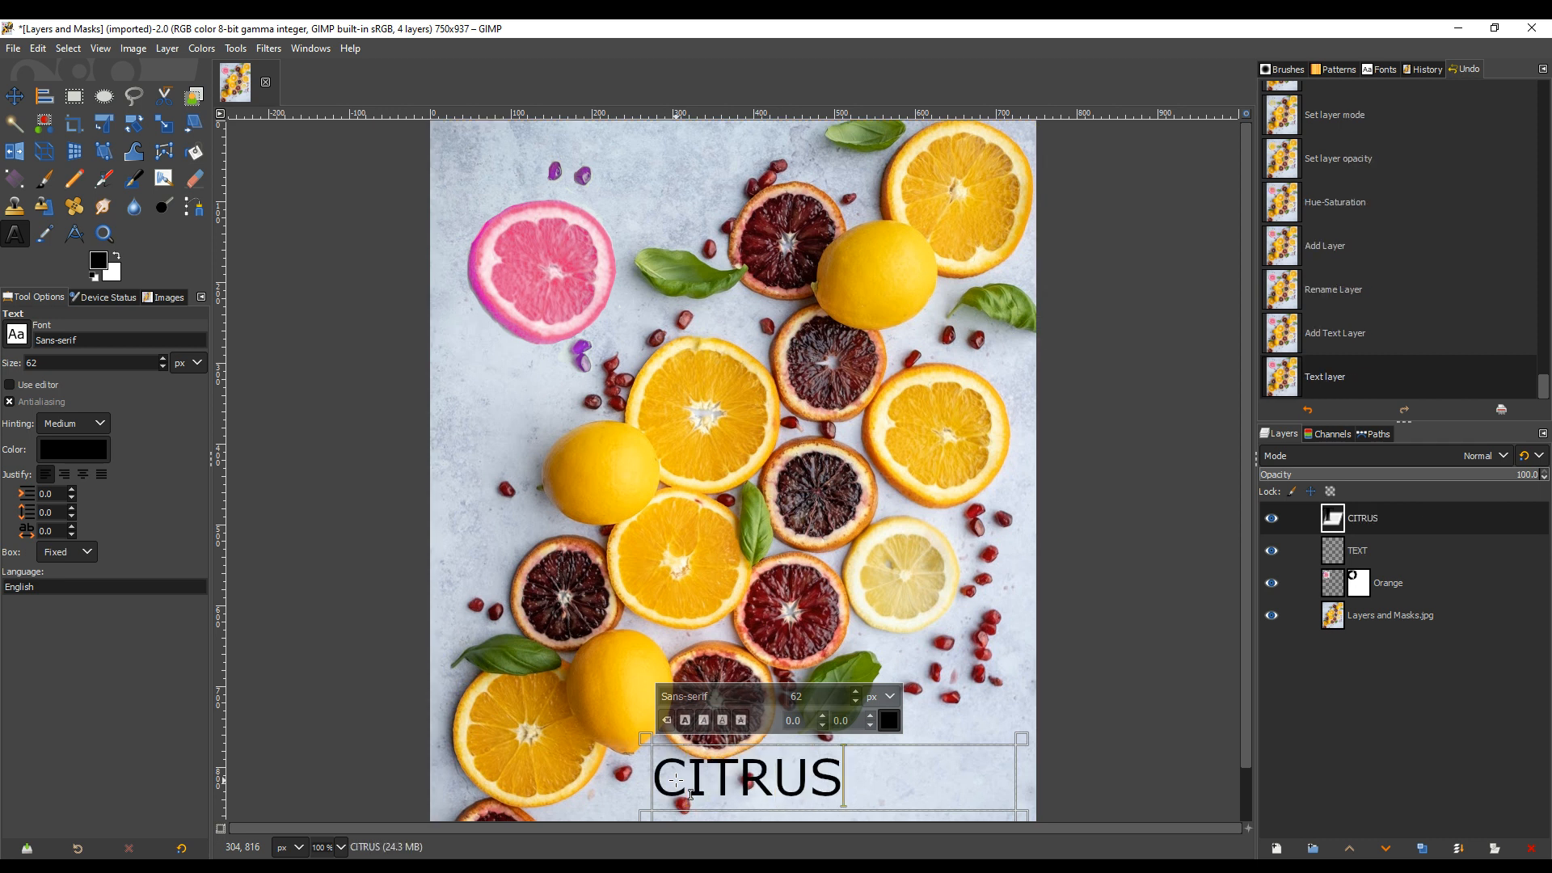
type("T")
key("BackSpace")
left_click_drag(844, 778, 691, 732)
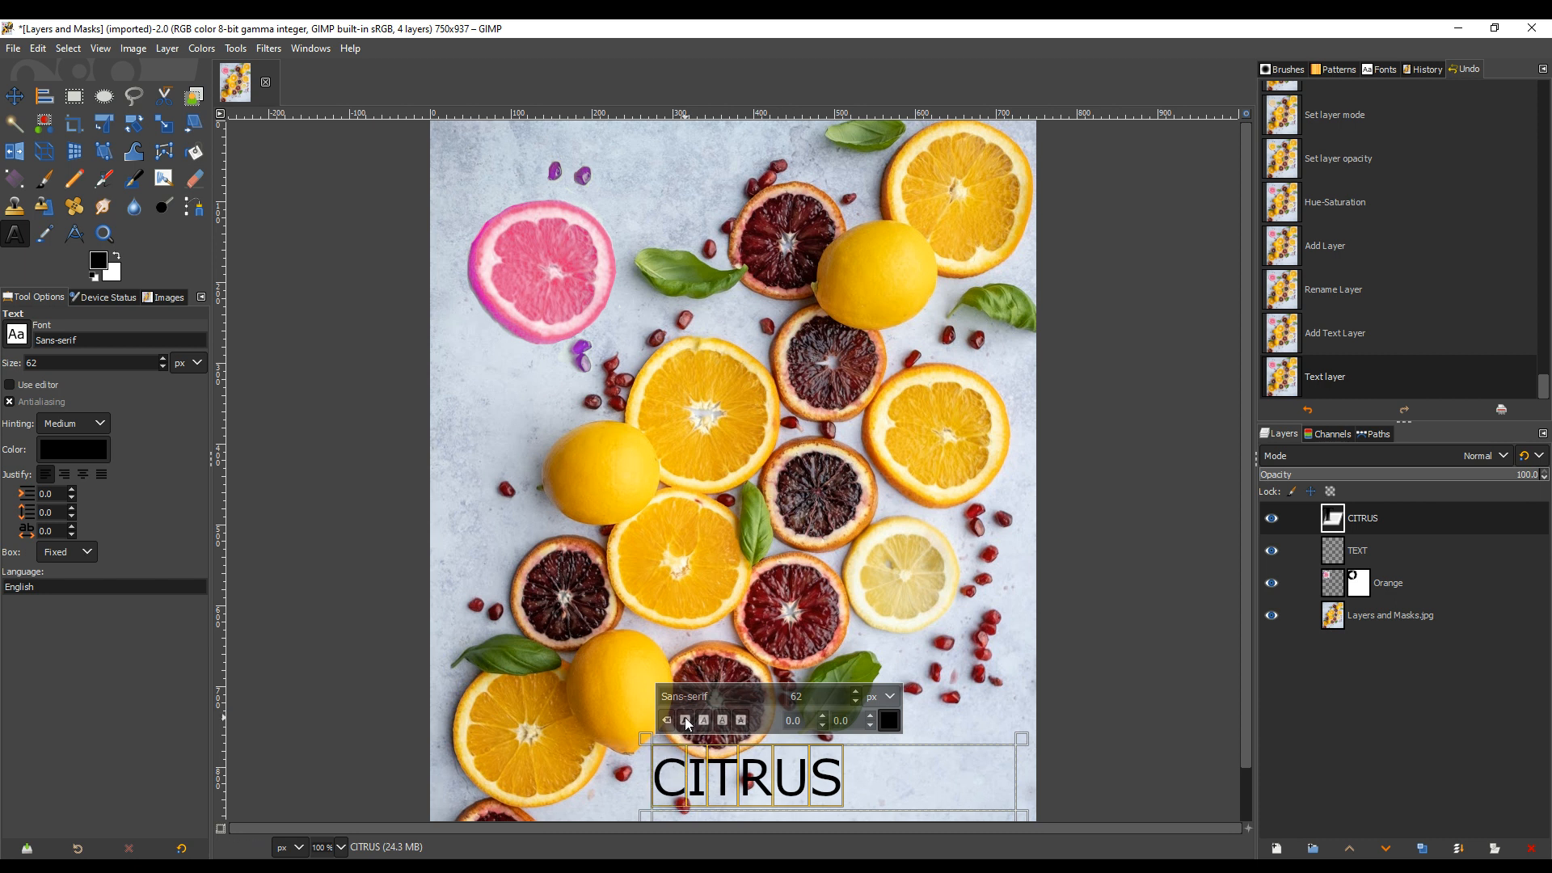
left_click(686, 718)
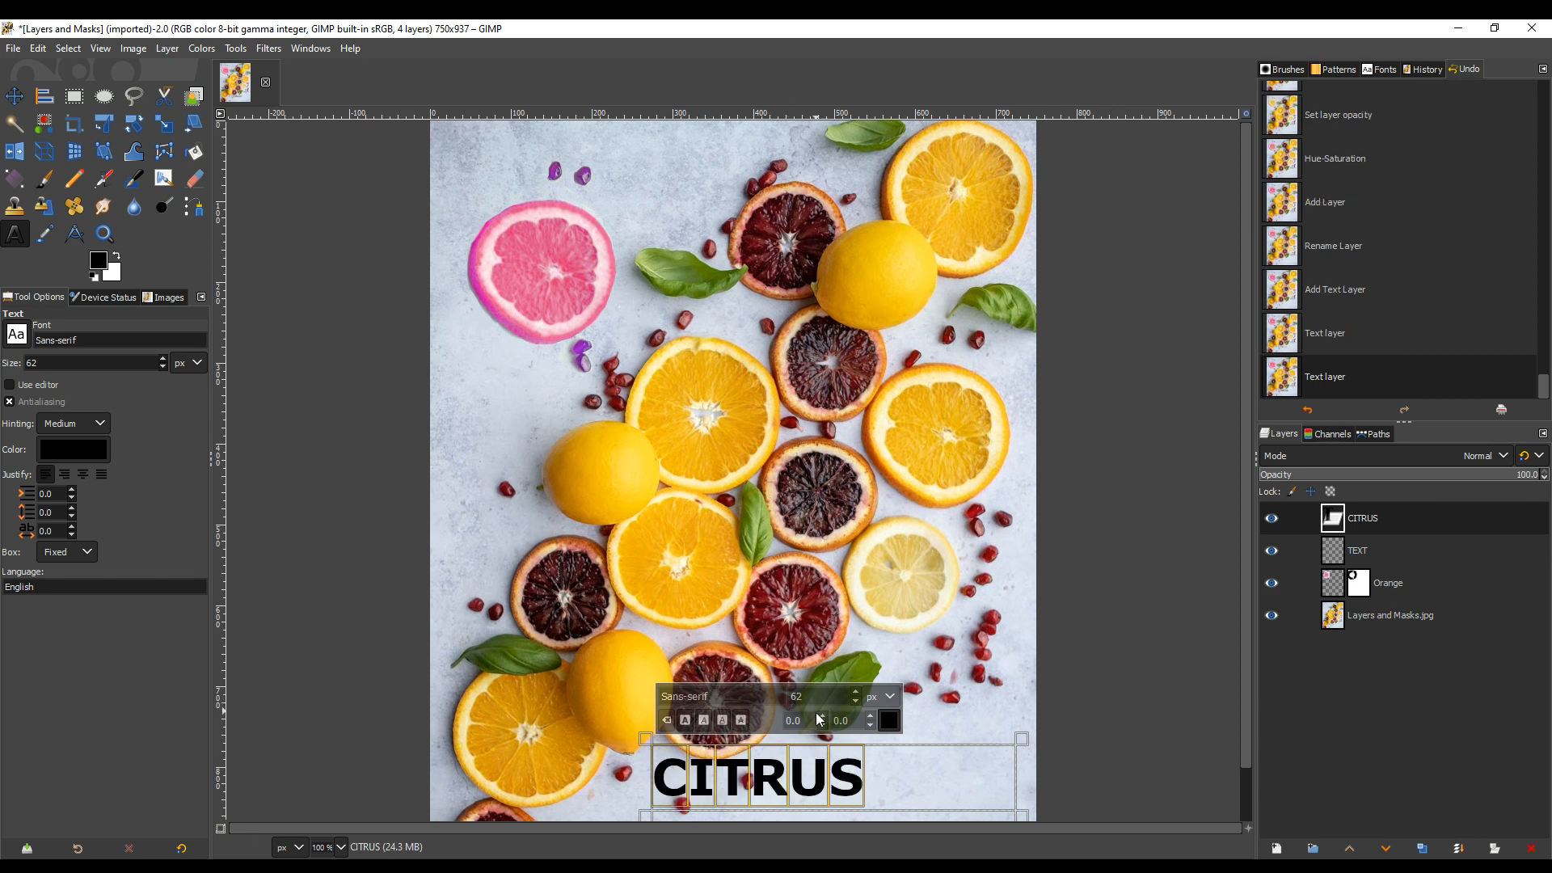
Recolor the CITRUS text white and enlarge it to 77 px, leaving the text deselected
left_click(889, 720)
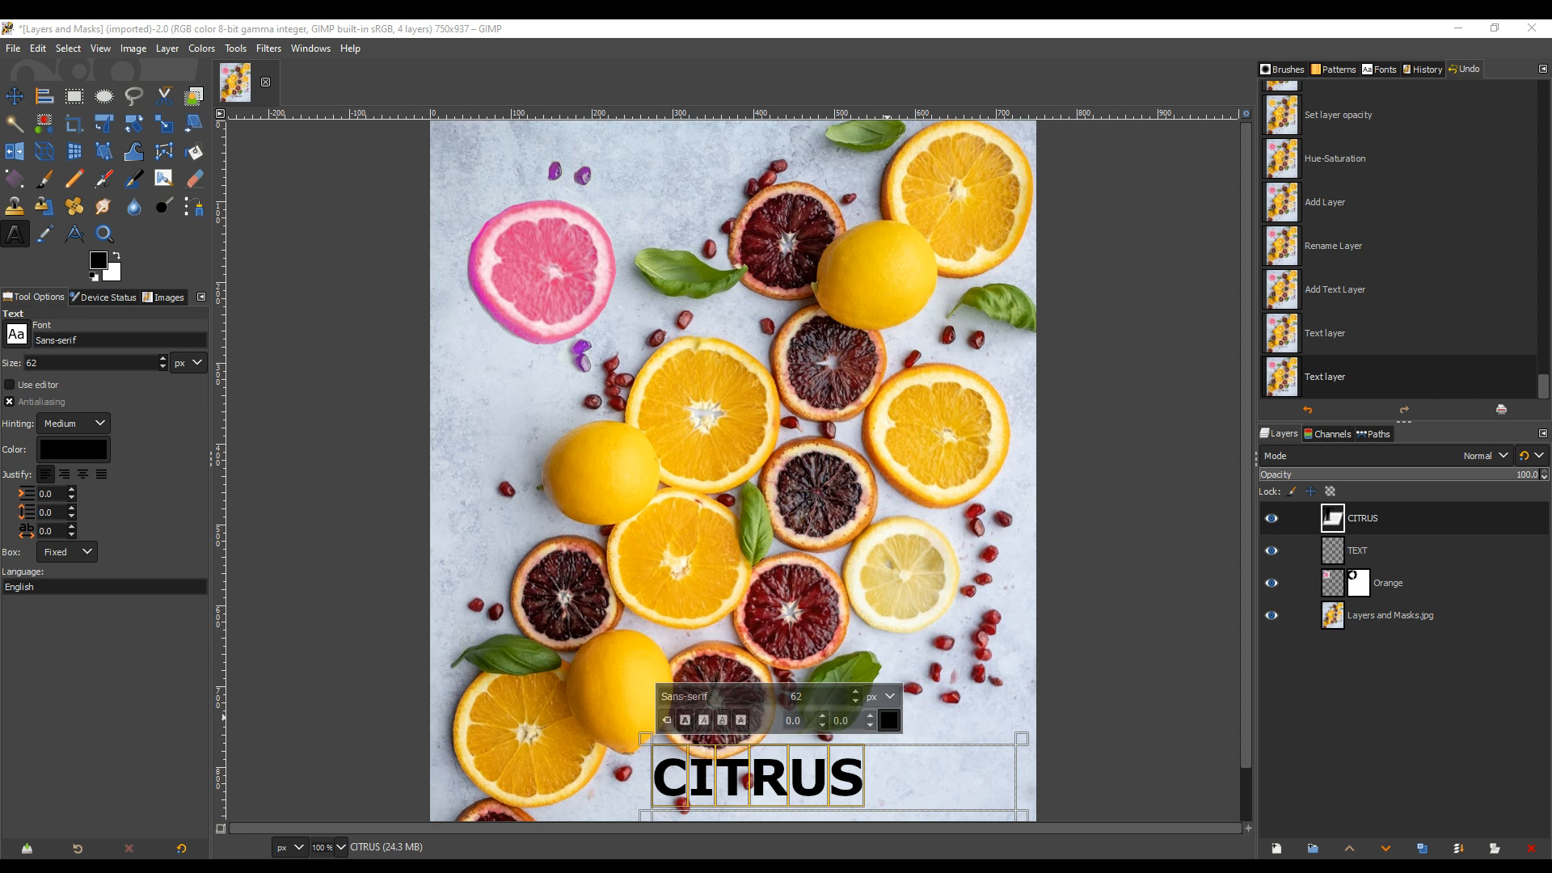
left_click(983, 701)
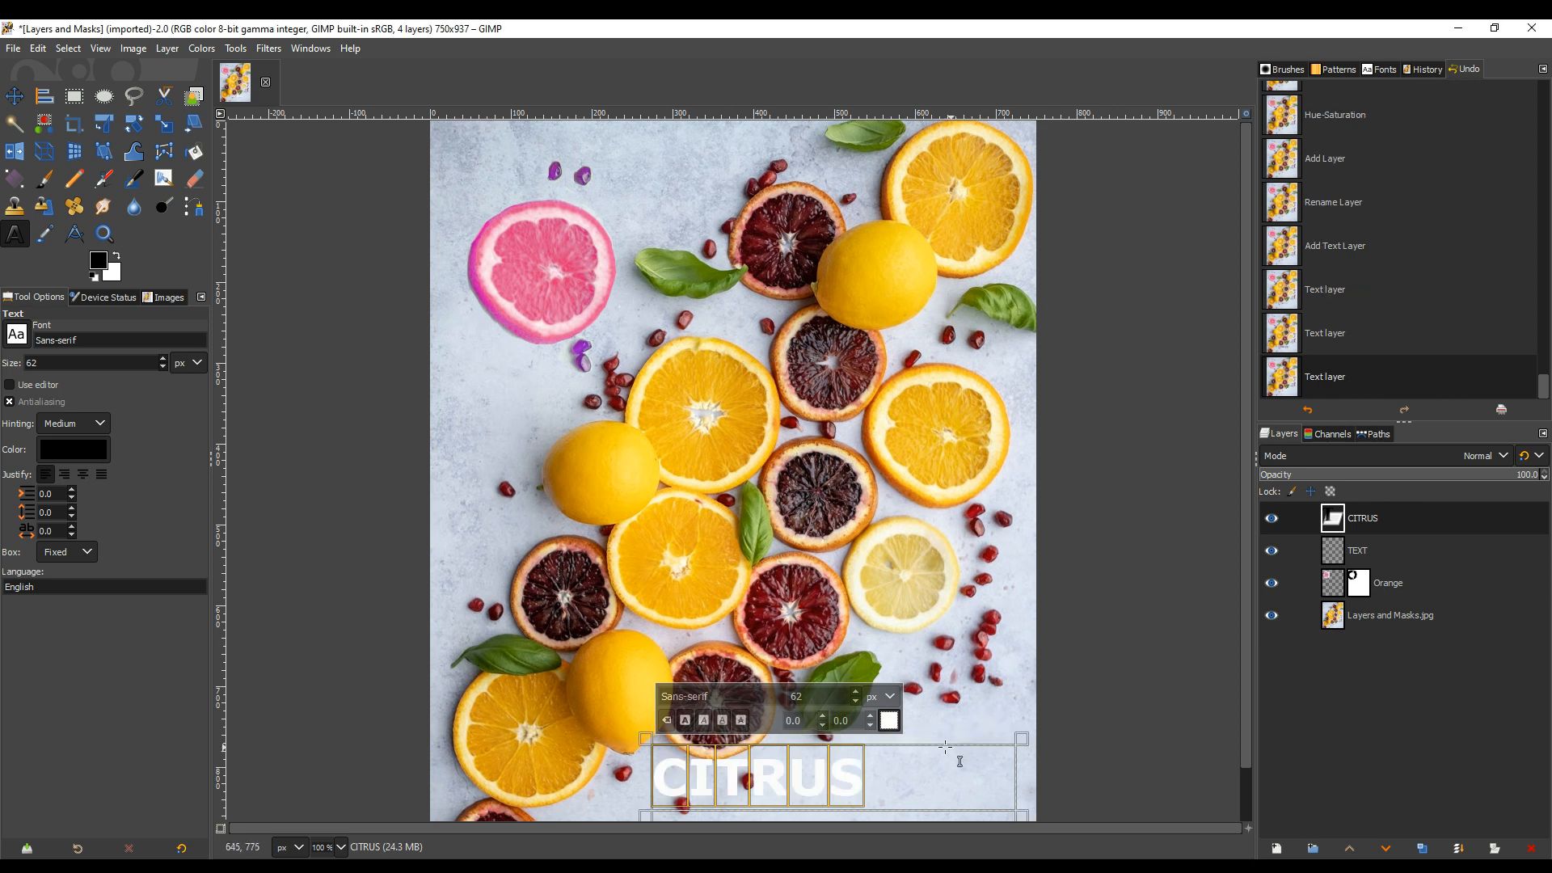
left_click(856, 692)
left_click(856, 692)
left_click(856, 692)
left_click(856, 692)
left_click(856, 692)
left_click(856, 692)
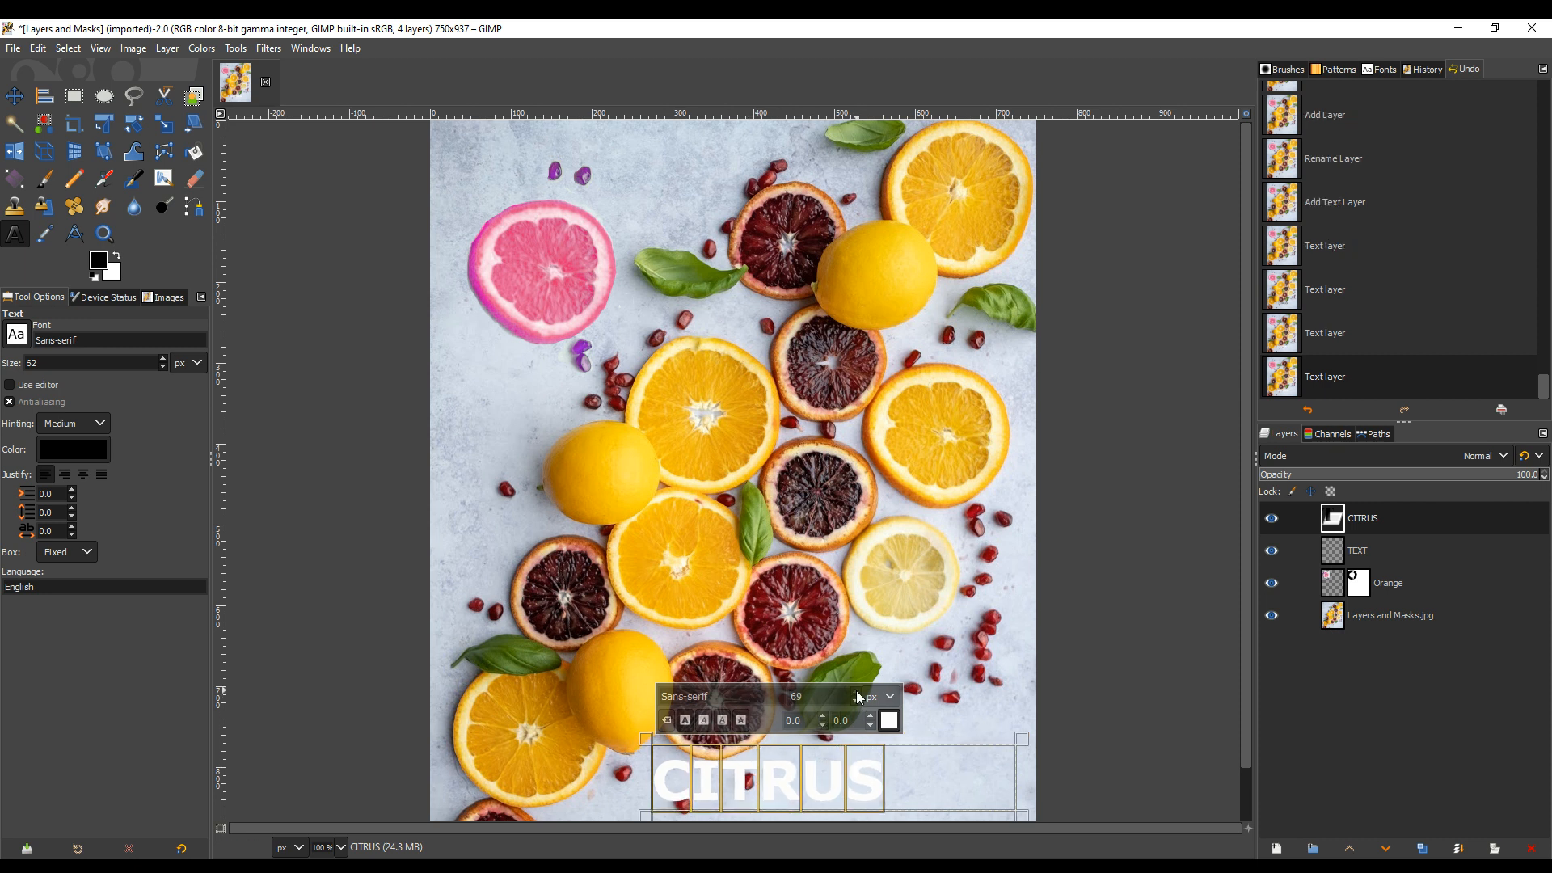
left_click(856, 692)
left_click(856, 692)
left_click(856, 692)
left_click(856, 692)
left_click(856, 692)
left_click(856, 692)
left_click(856, 692)
left_click(856, 692)
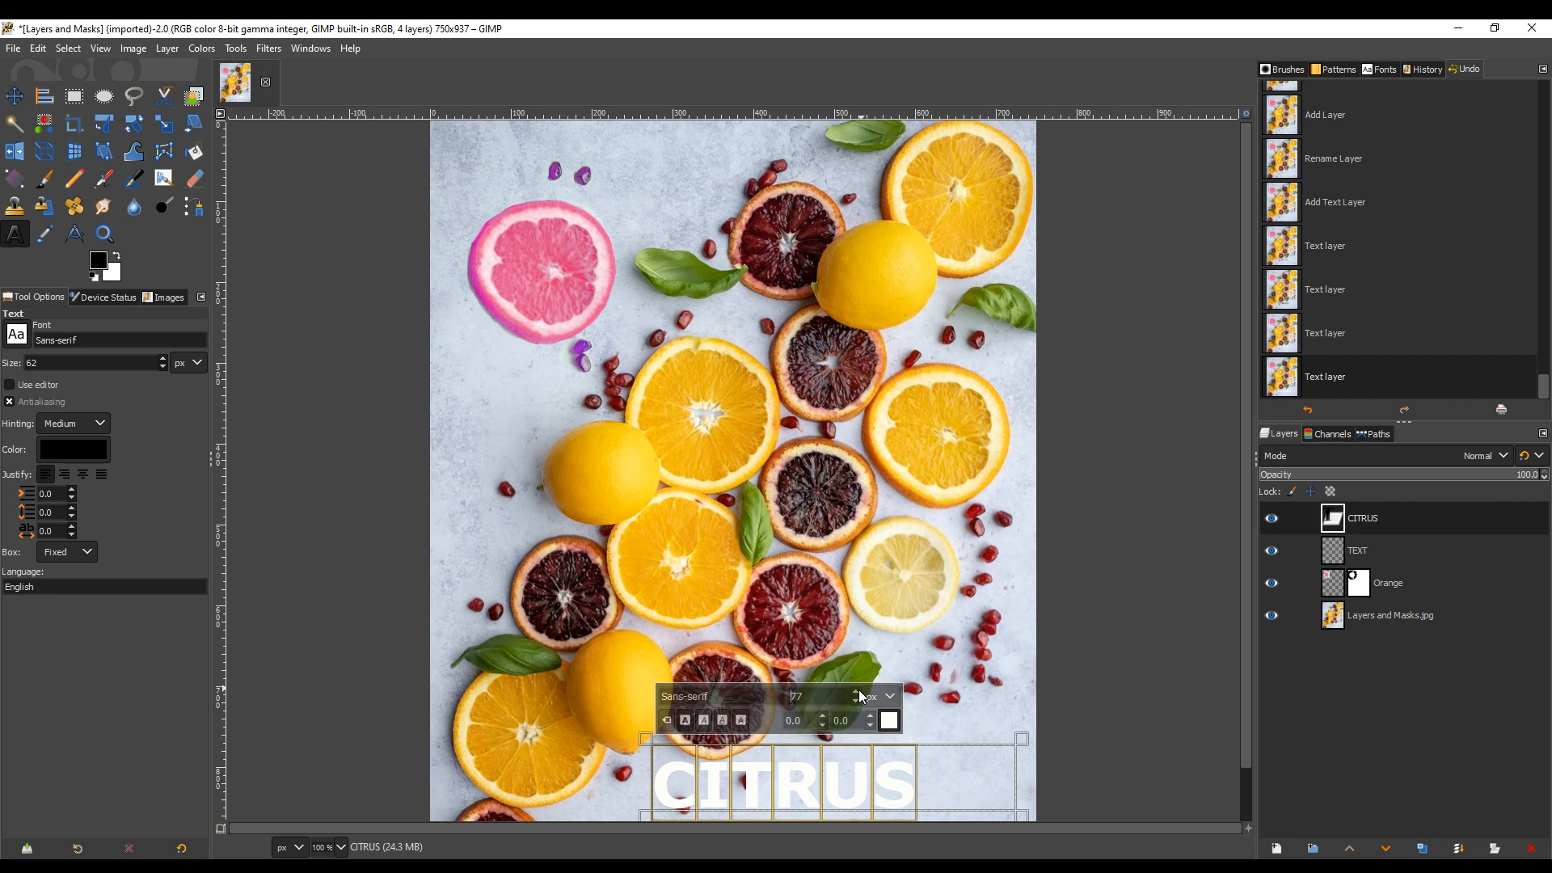
left_click(1028, 683)
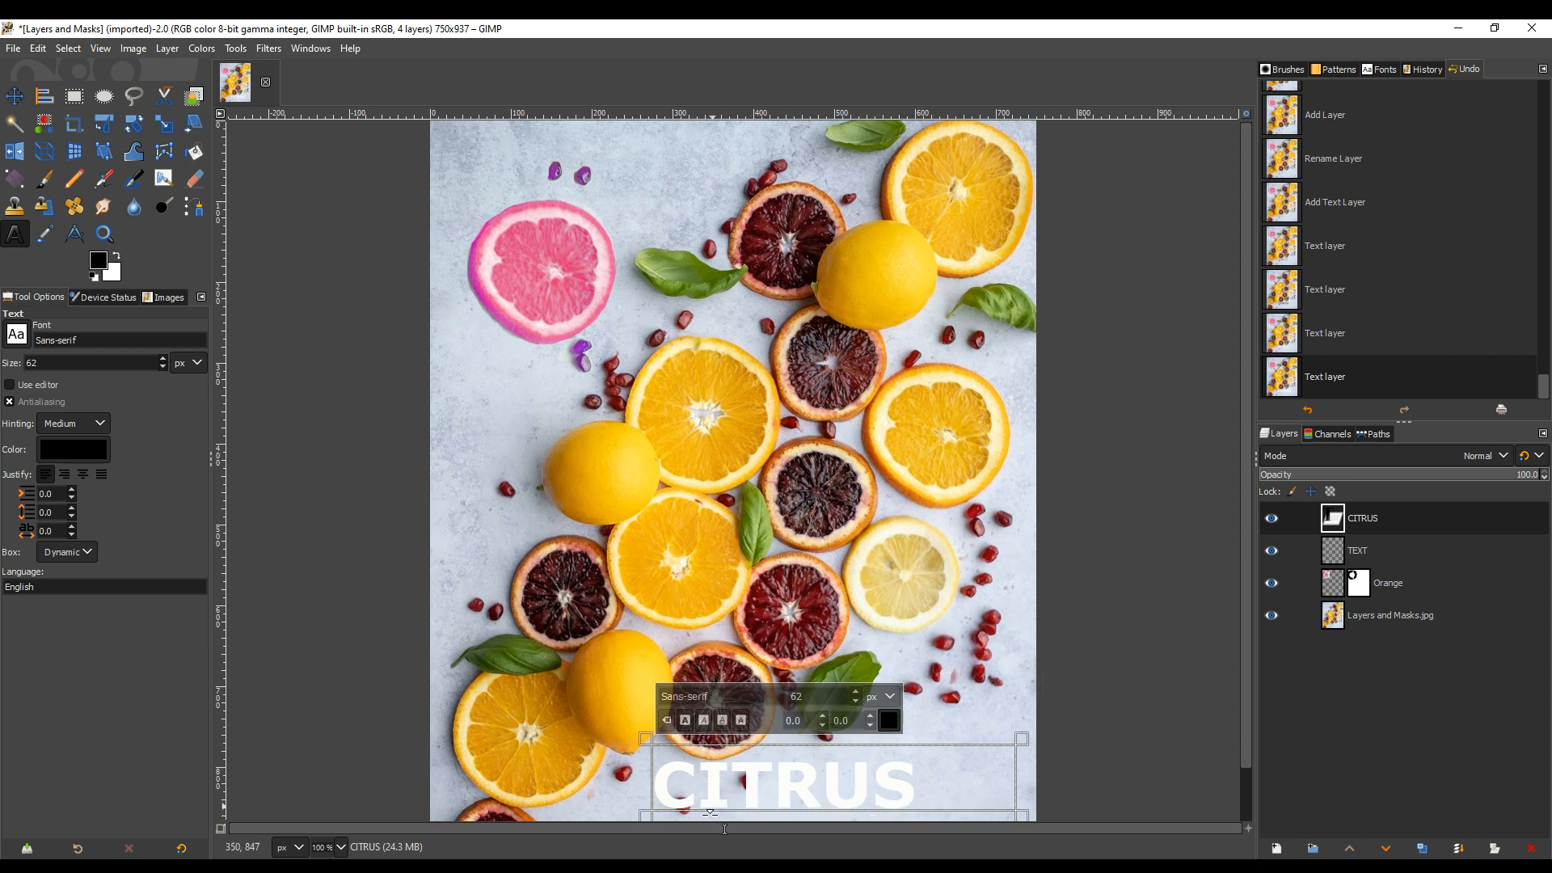
left_click_drag(1041, 685, 1071, 701)
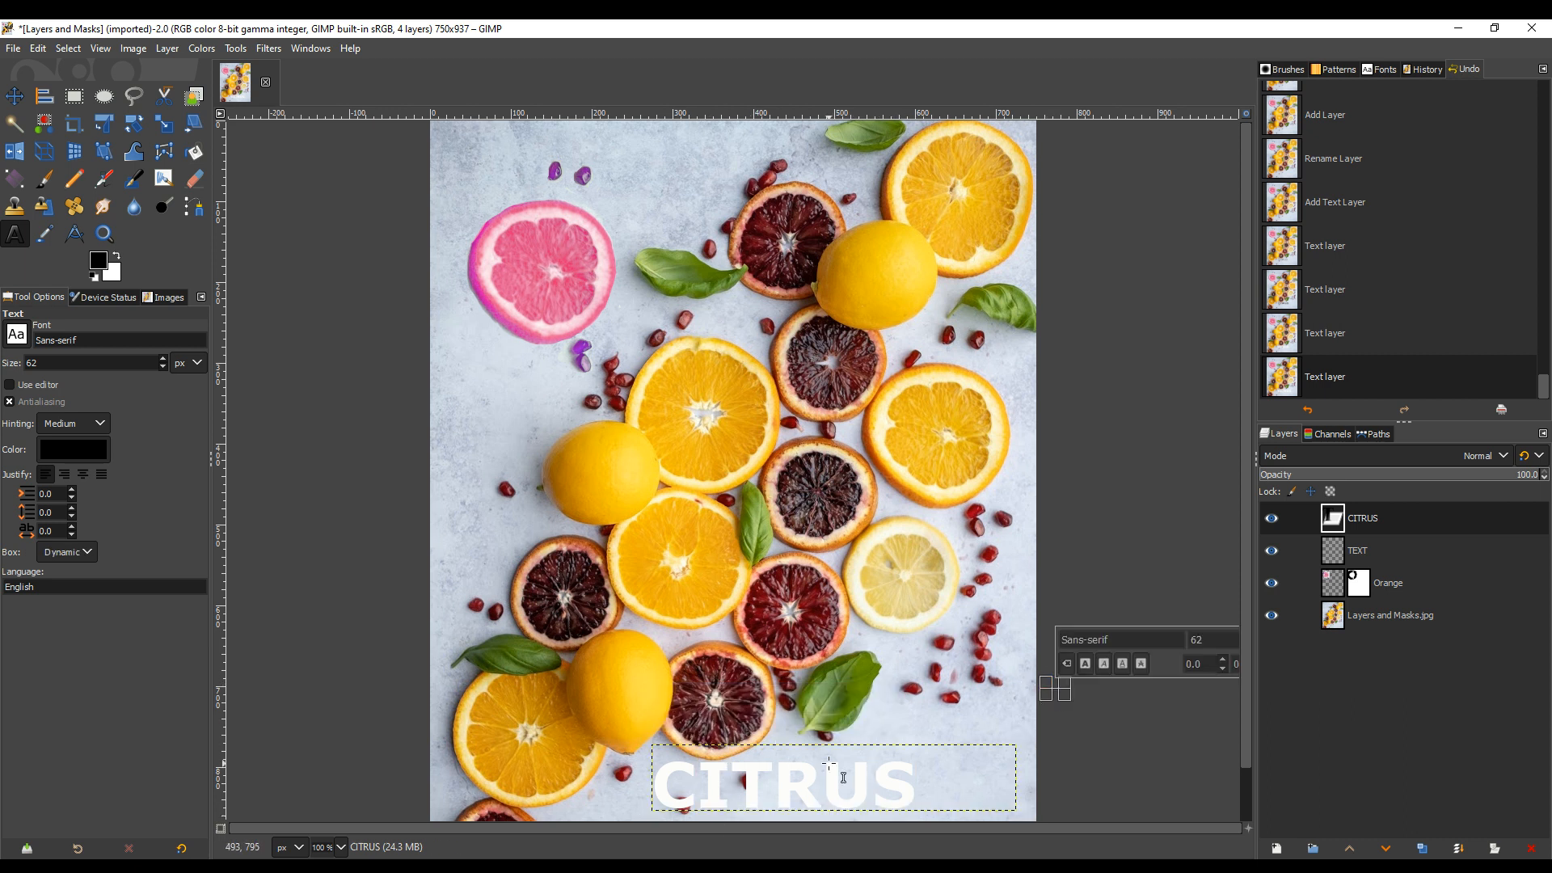
Try to reposition the CITRUS text on the photo with the Move tool
left_click(14, 97)
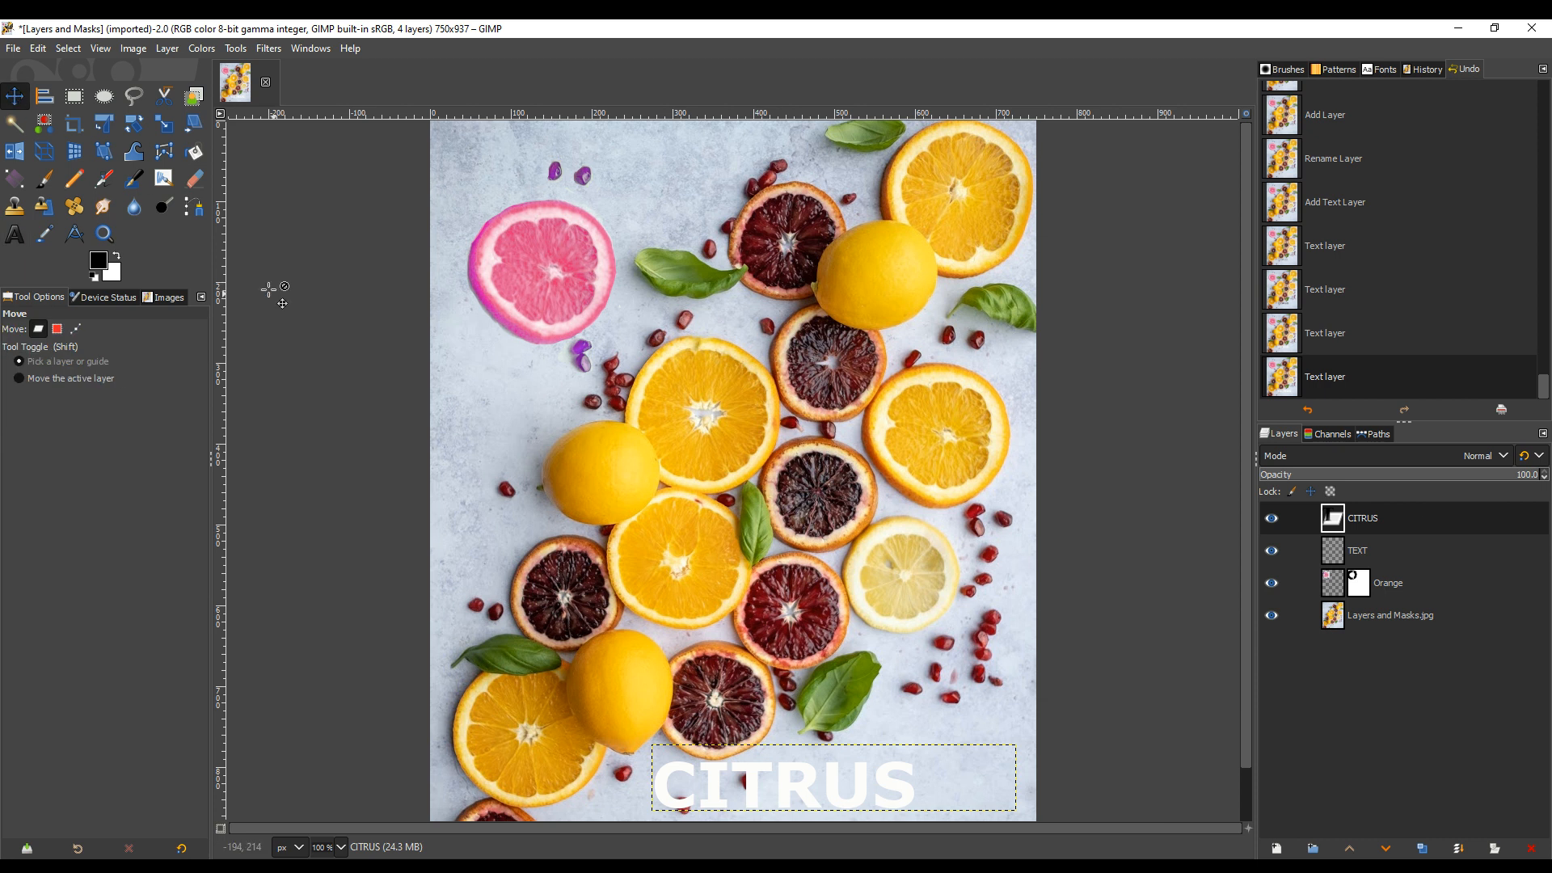
left_click_drag(802, 755, 804, 748)
left_click(904, 781)
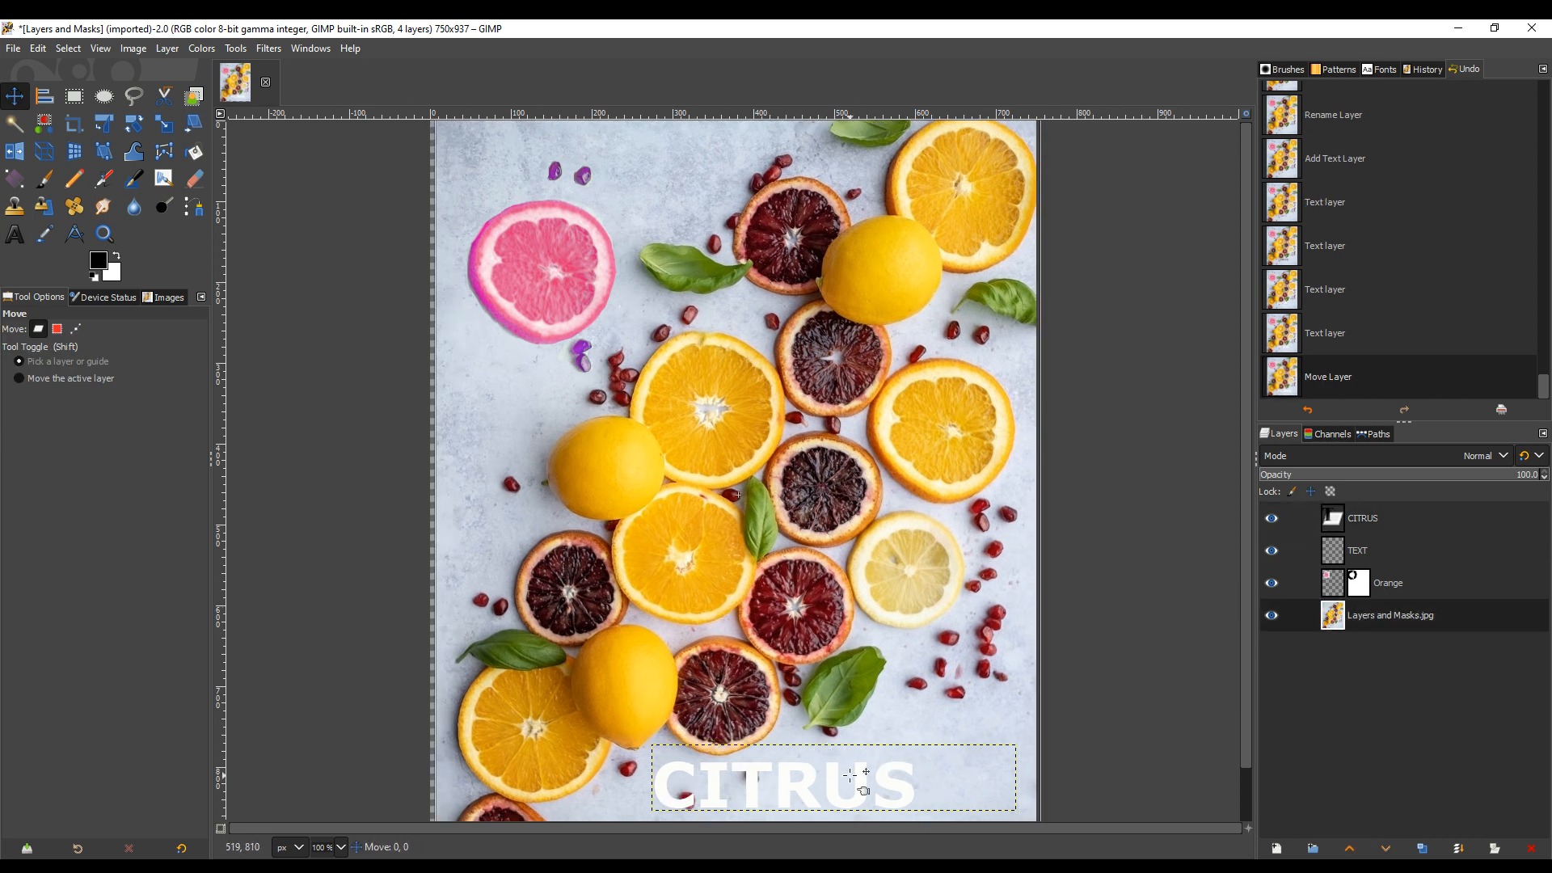
Reshape the CITRUS text box, extending it up and to the left and narrowing it so the word overlaps the lemon and blood orange
left_click(15, 235)
left_click(776, 778)
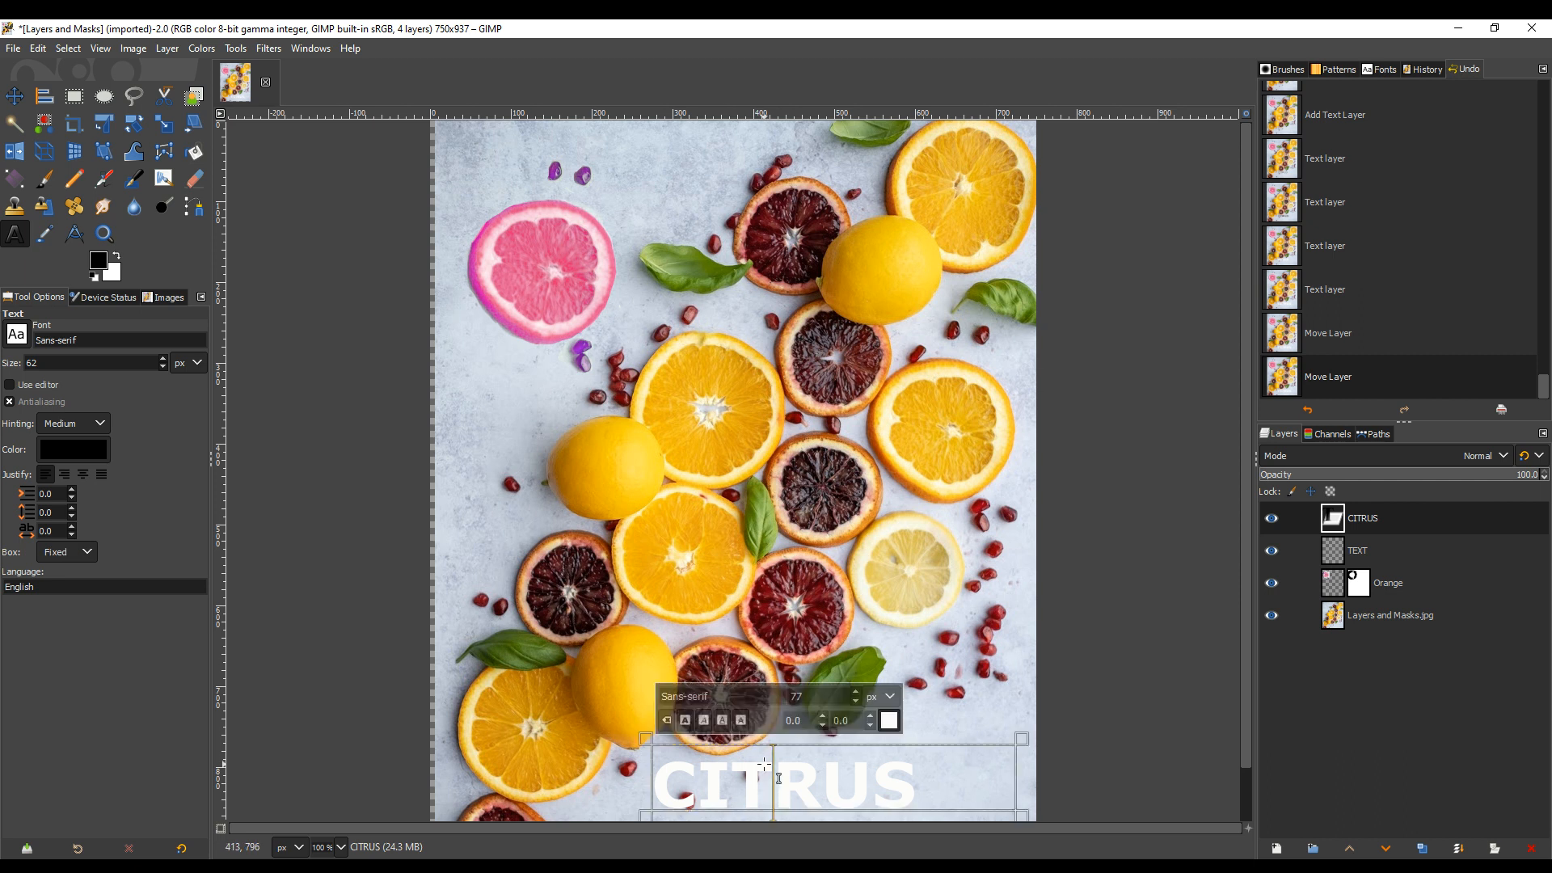
left_click_drag(647, 743, 602, 722)
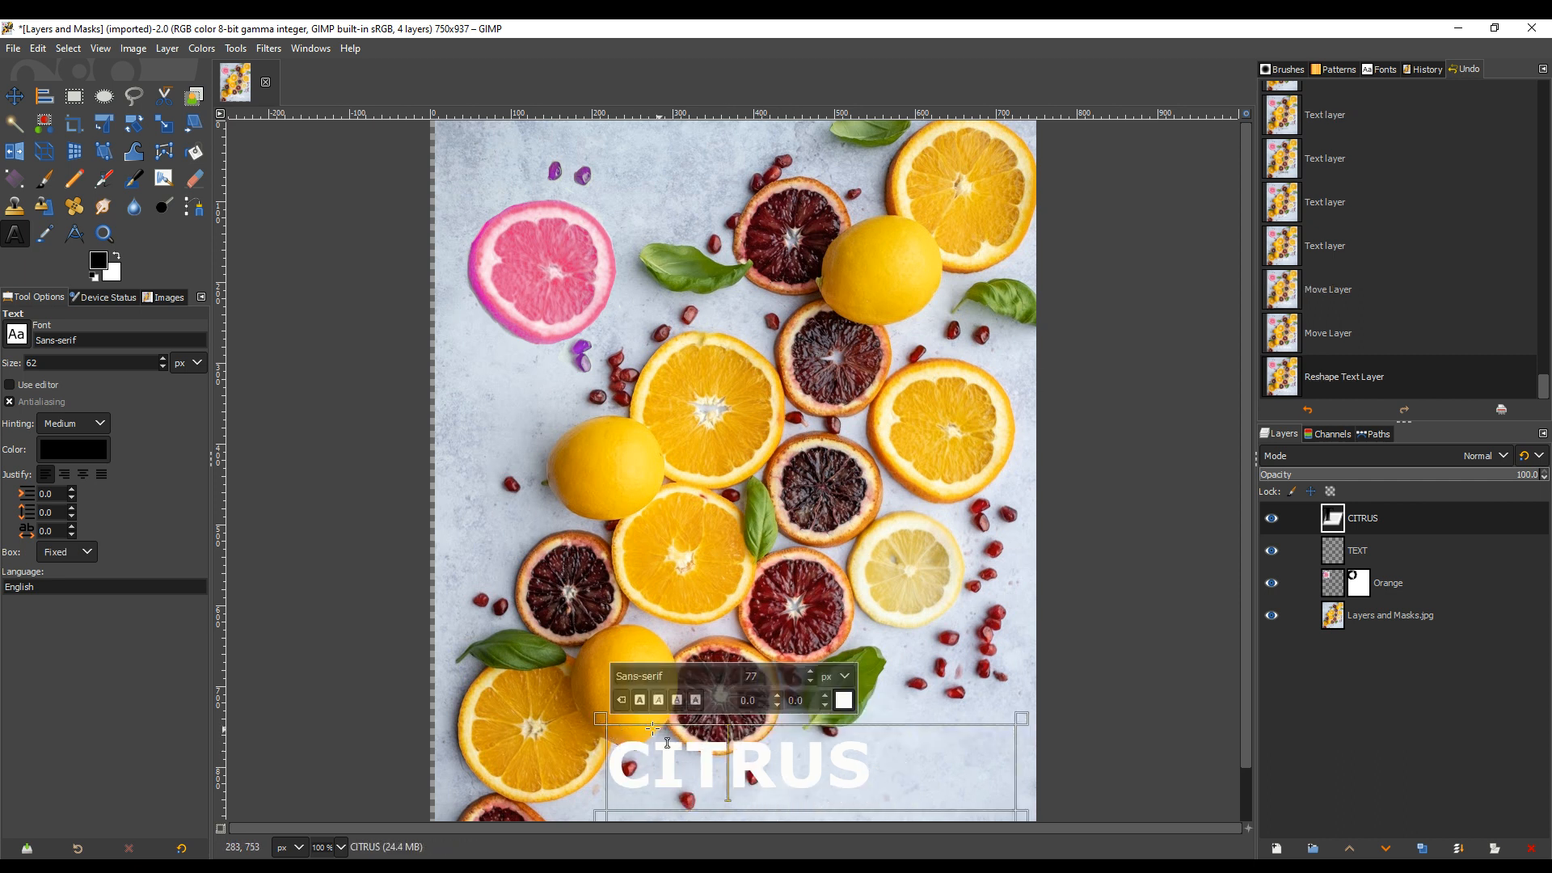
left_click_drag(1034, 728, 950, 731)
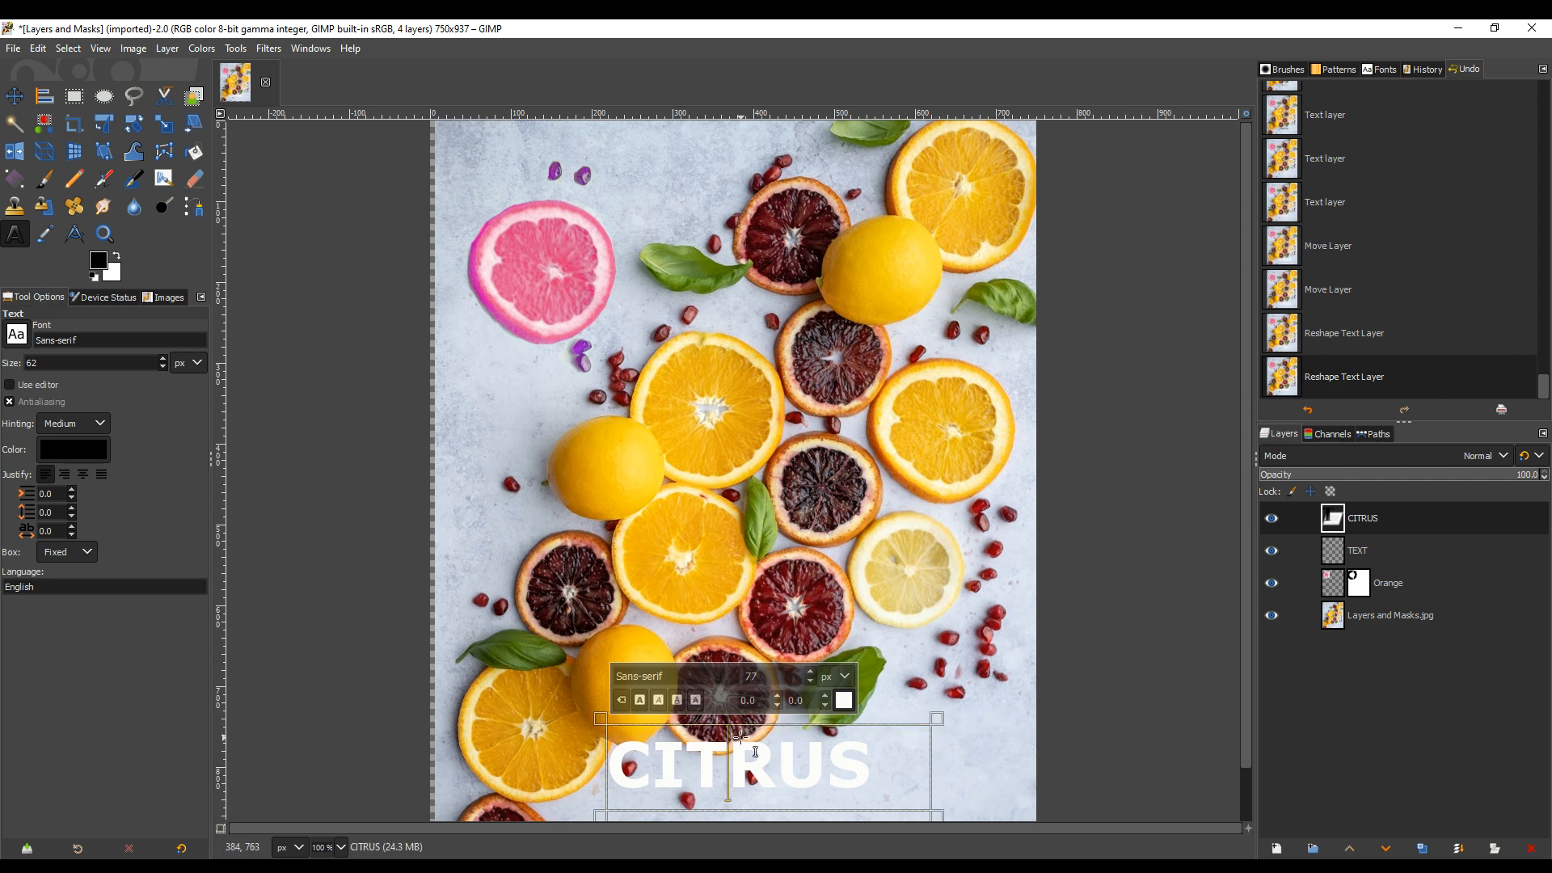
mouse_move(608, 726)
left_mouse_down()
mouse_move(628, 742)
mouse_move(591, 725)
left_mouse_up()
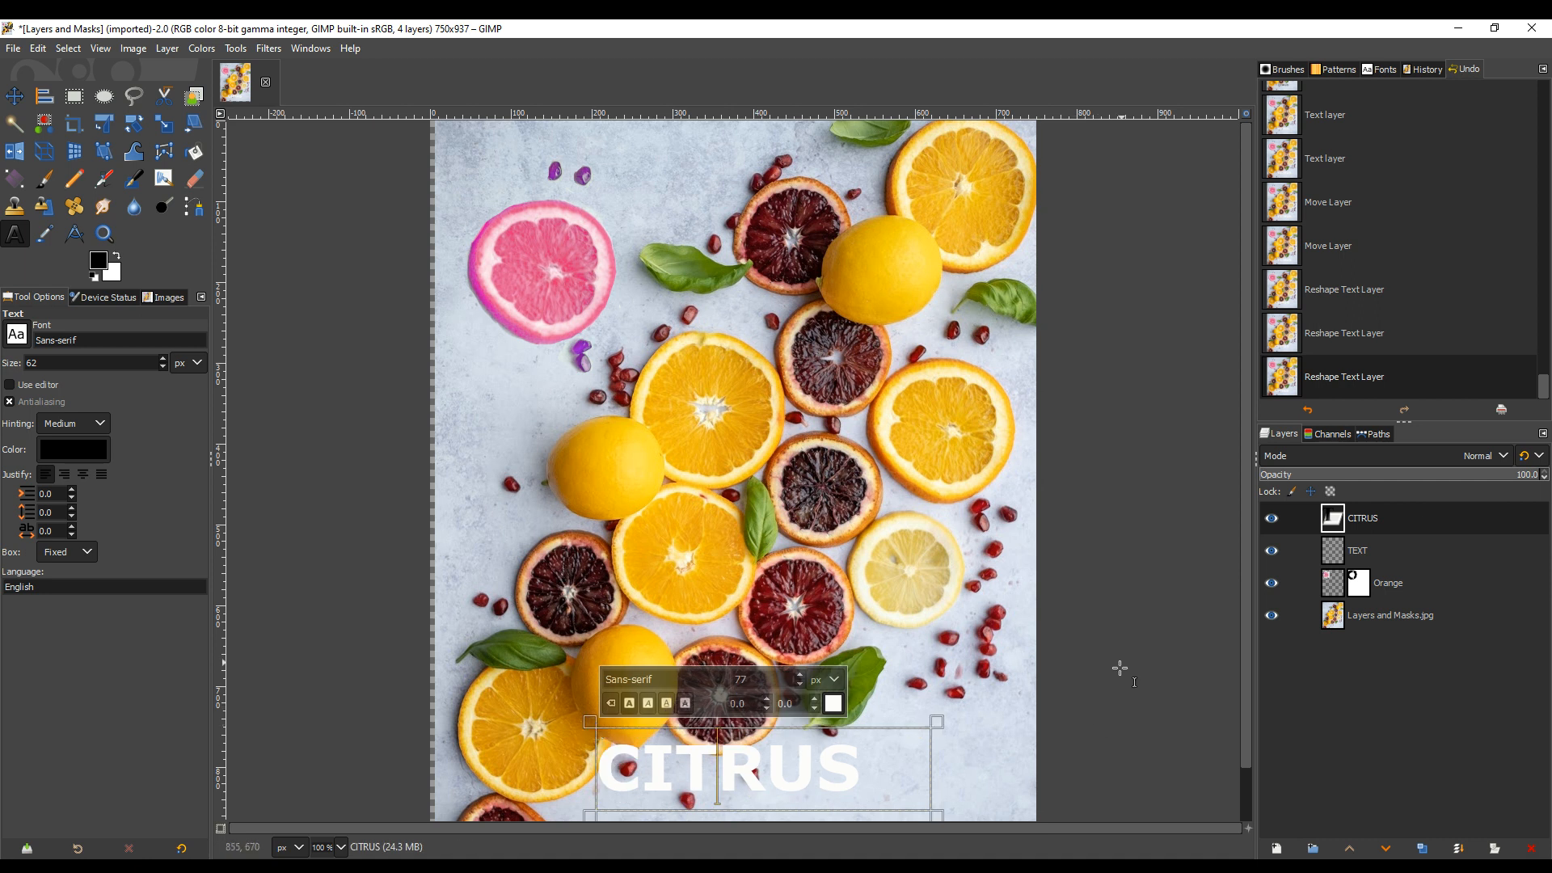
left_click(1075, 642)
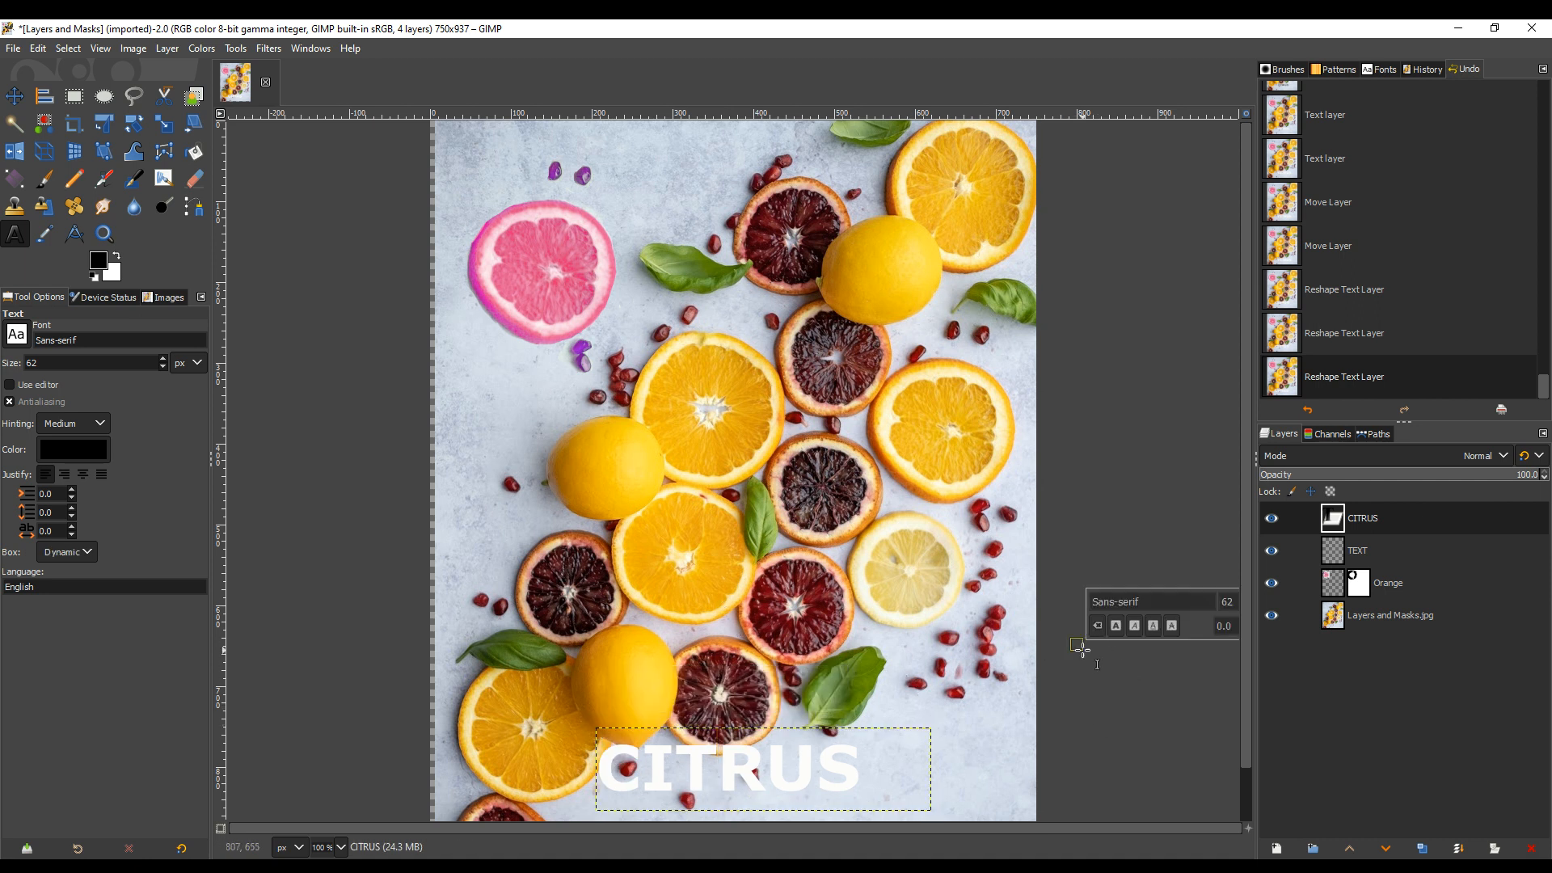
Add a layer mask to the CITRUS layer and paint black on it to reveal the pomegranate seed over the R
left_click(1379, 521)
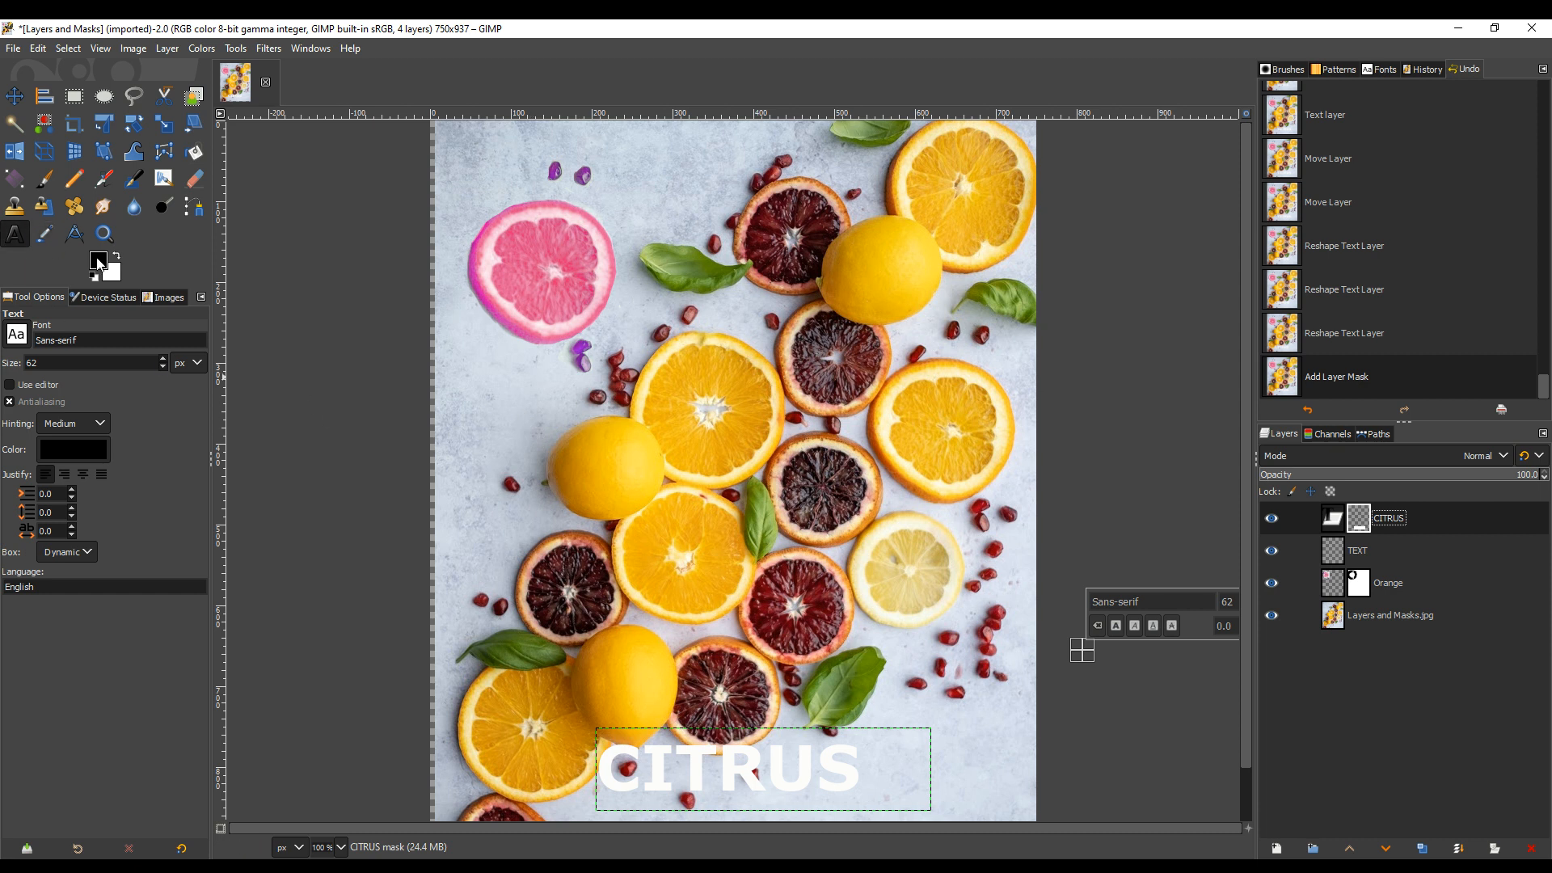
left_click(45, 179)
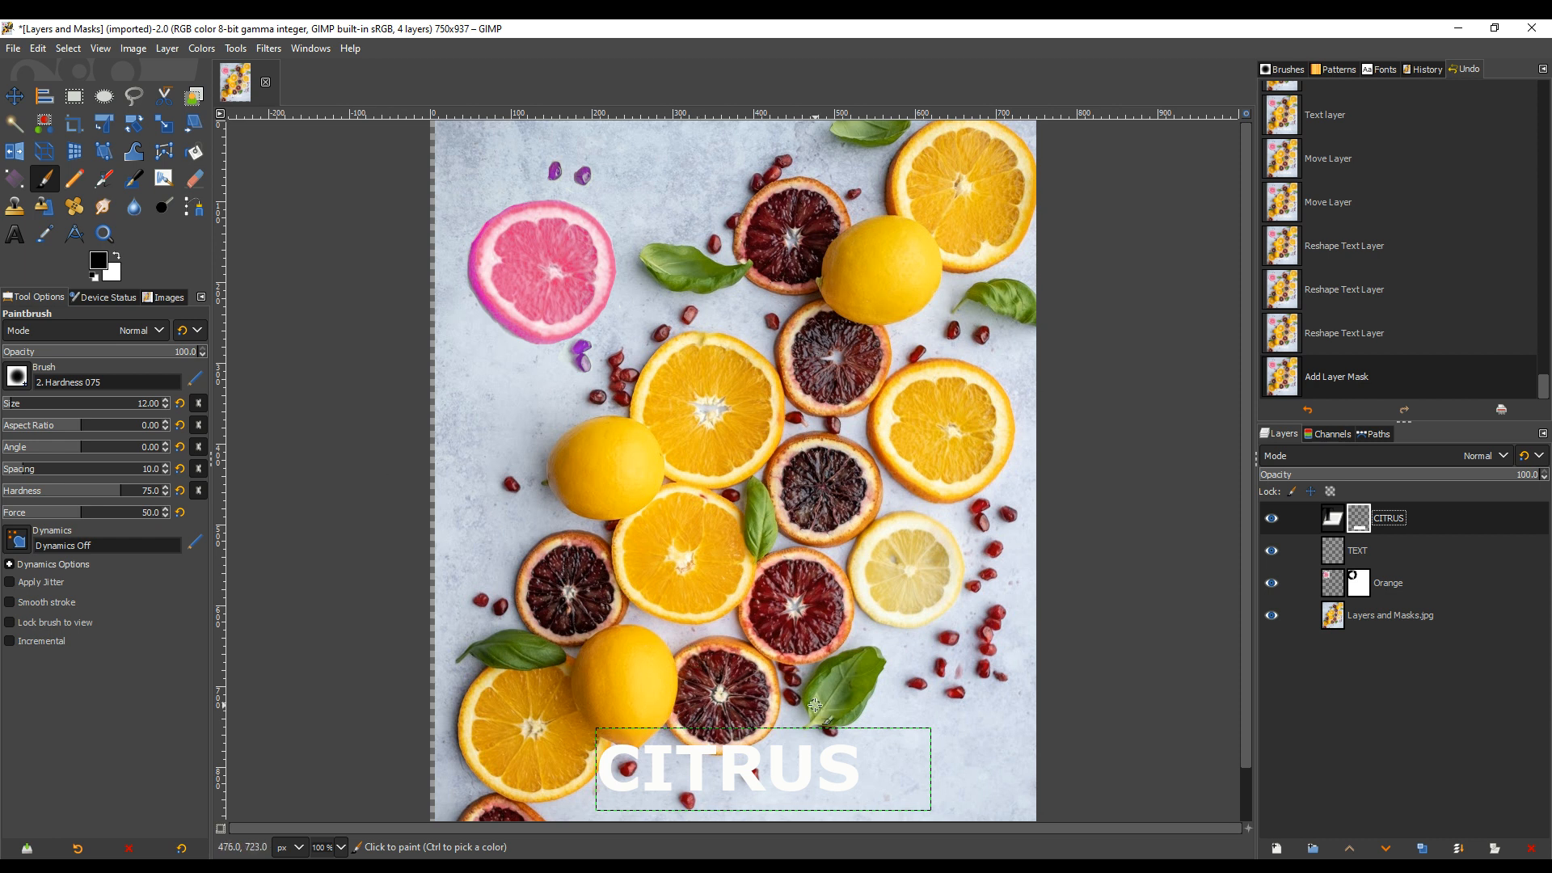
left_click(756, 781)
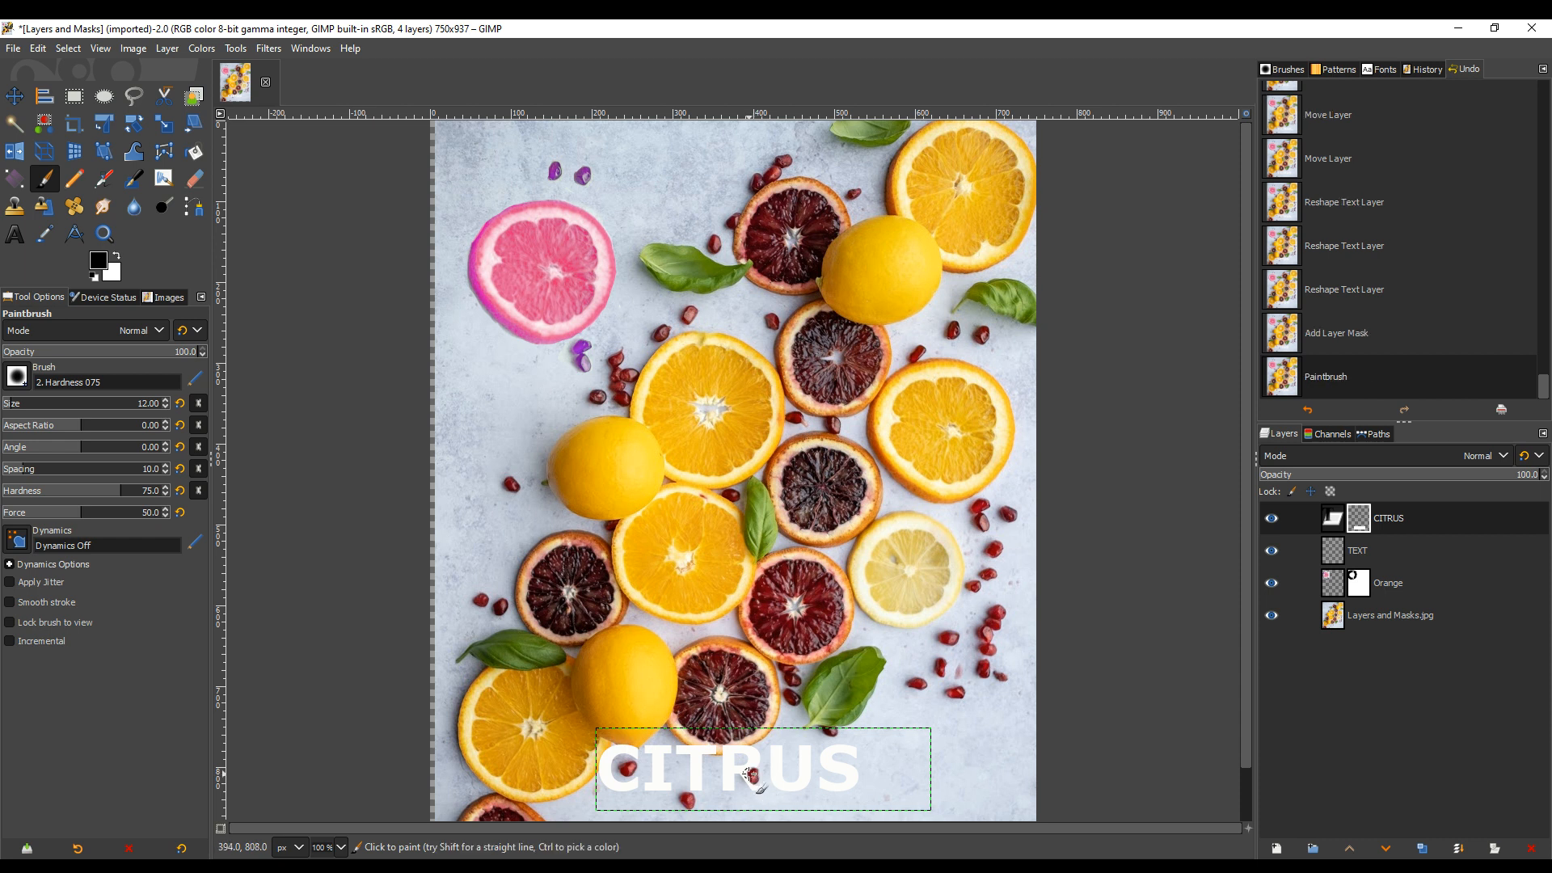
left_click_drag(753, 766, 762, 765)
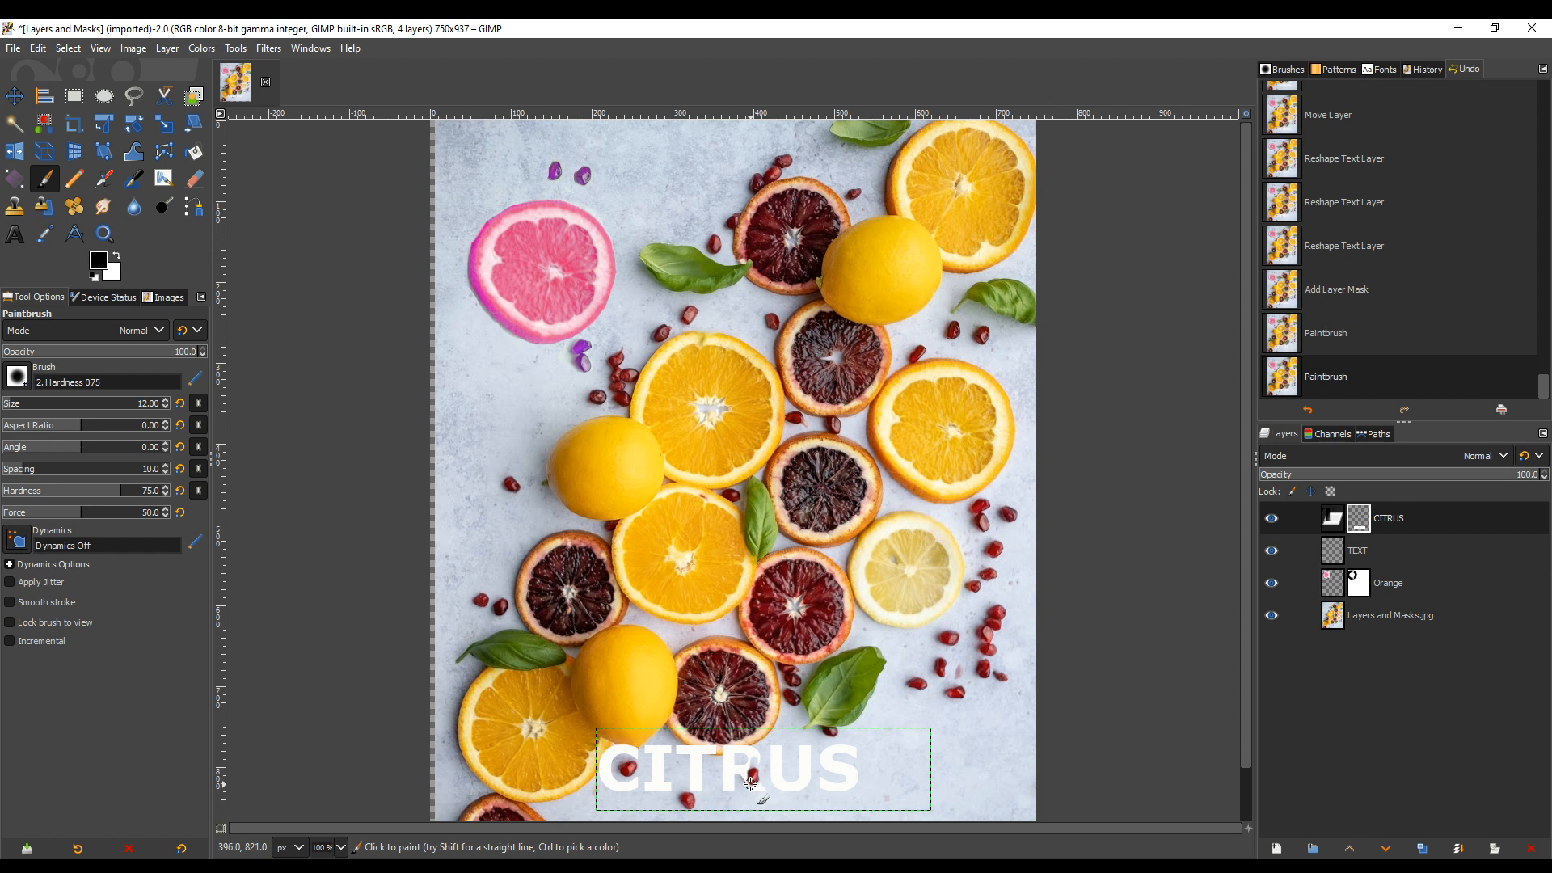
left_click_drag(750, 785, 754, 781)
left_click(755, 773)
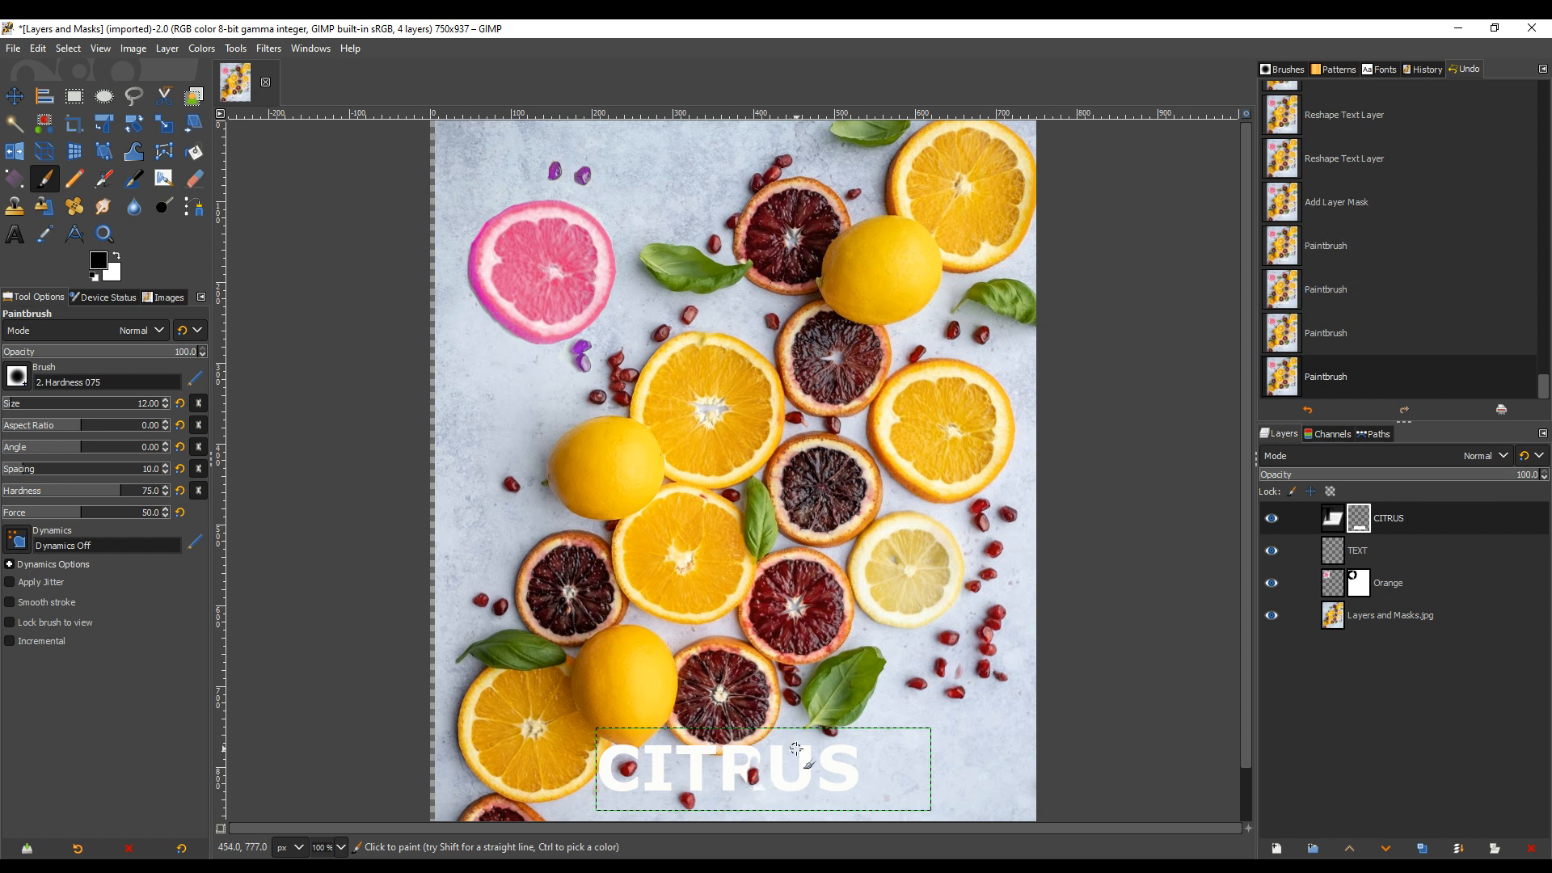
On the CITRUS mask, paint black over the blood orange's rim and white around the seed to restore the R, reducing the brush size to 8
scroll(783, 785, "up", 4)
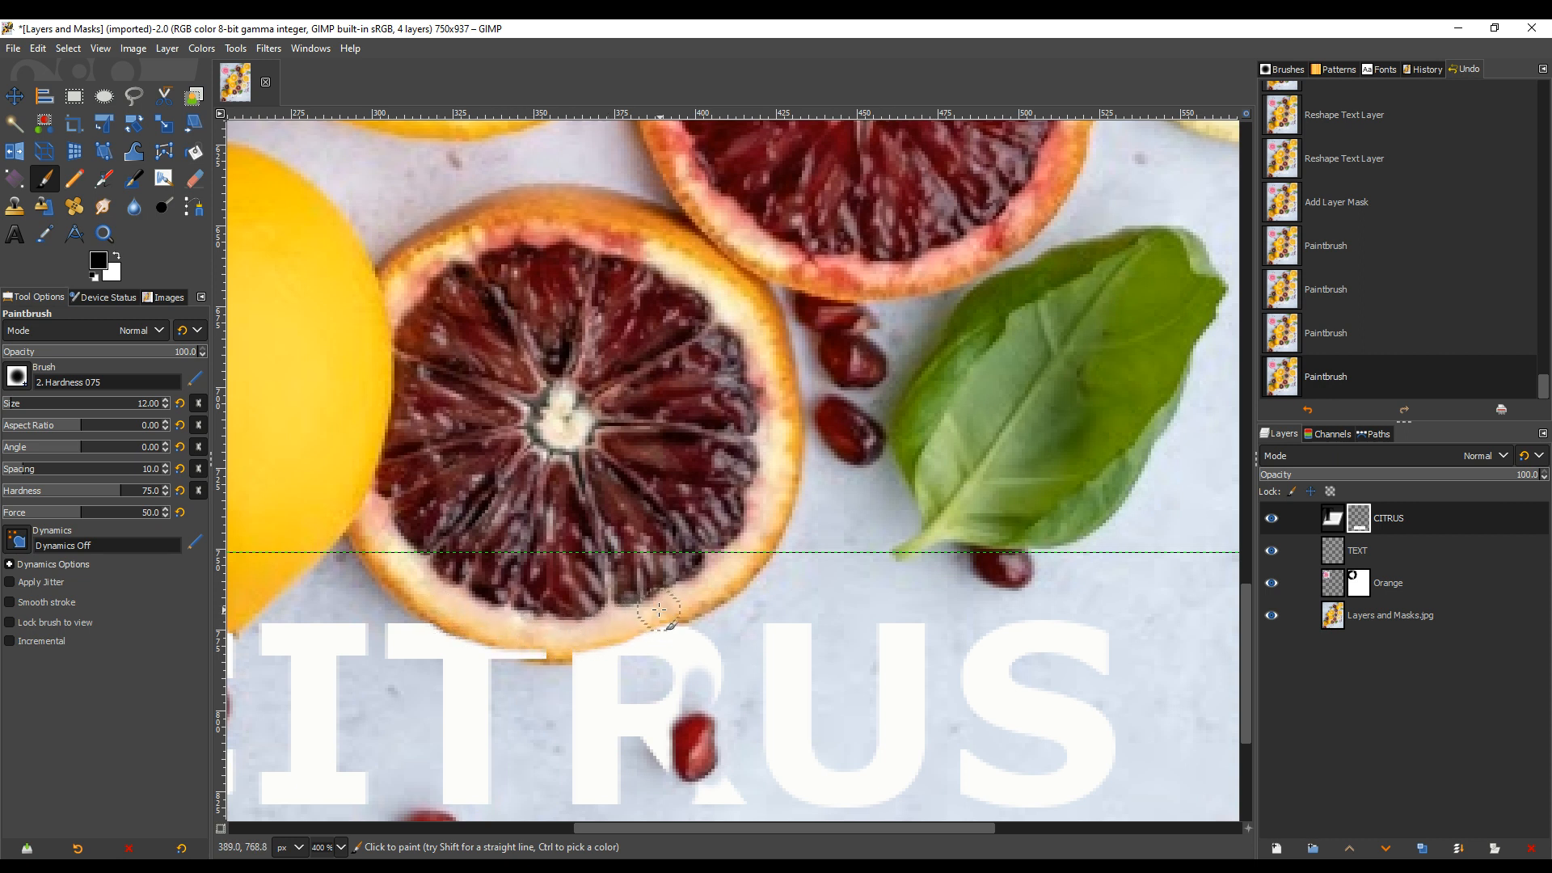
mouse_move(626, 625)
left_mouse_down()
mouse_move(494, 633)
mouse_move(546, 644)
mouse_move(459, 621)
mouse_move(529, 647)
mouse_move(674, 609)
mouse_move(563, 649)
mouse_move(674, 604)
left_mouse_up()
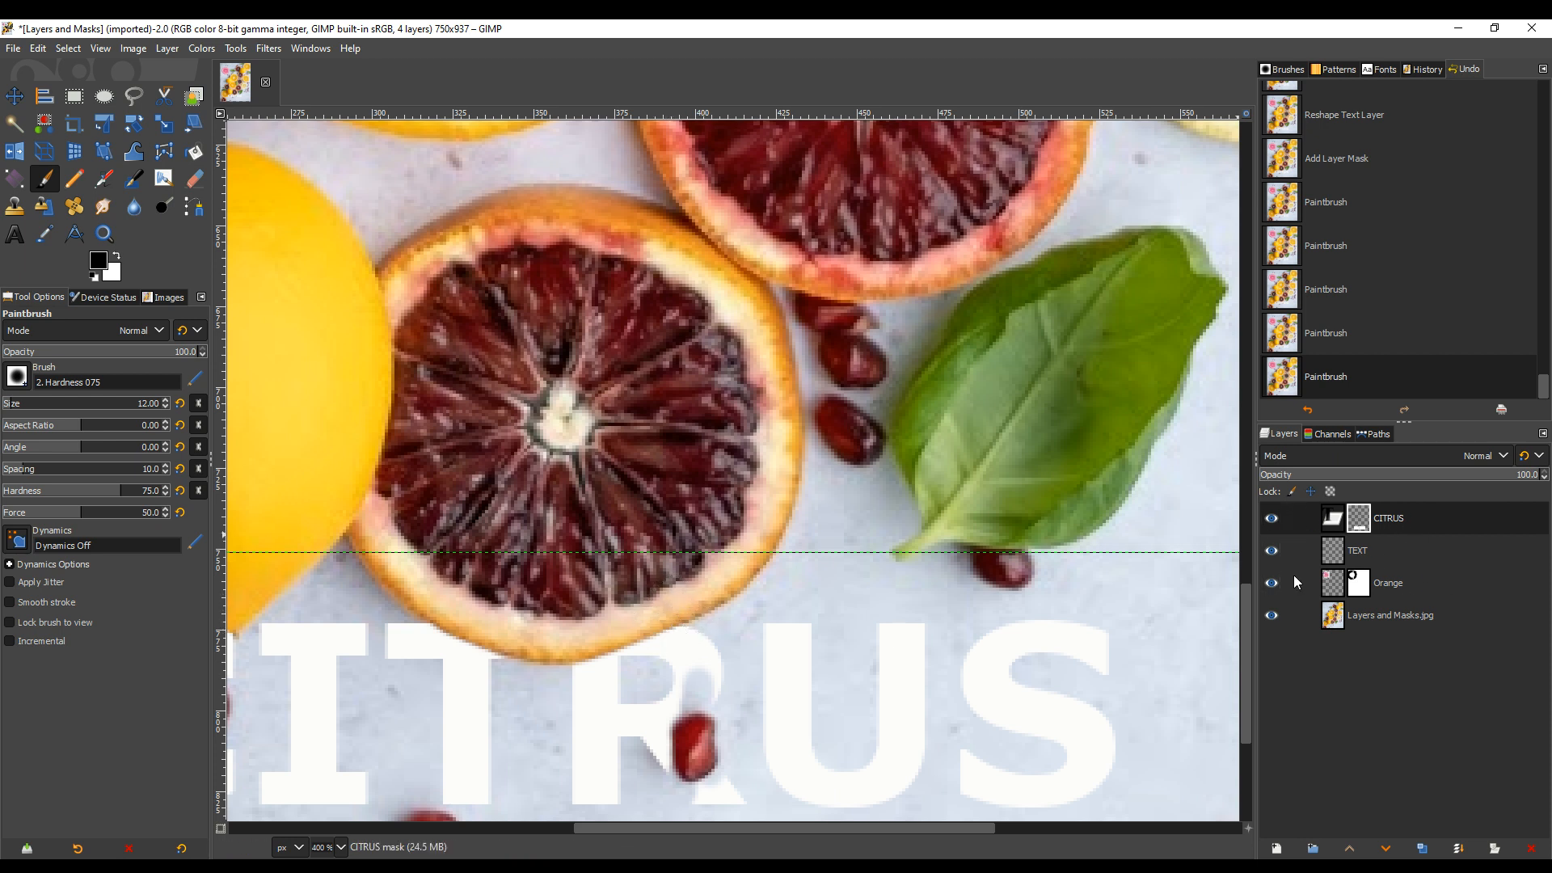
left_click(118, 259)
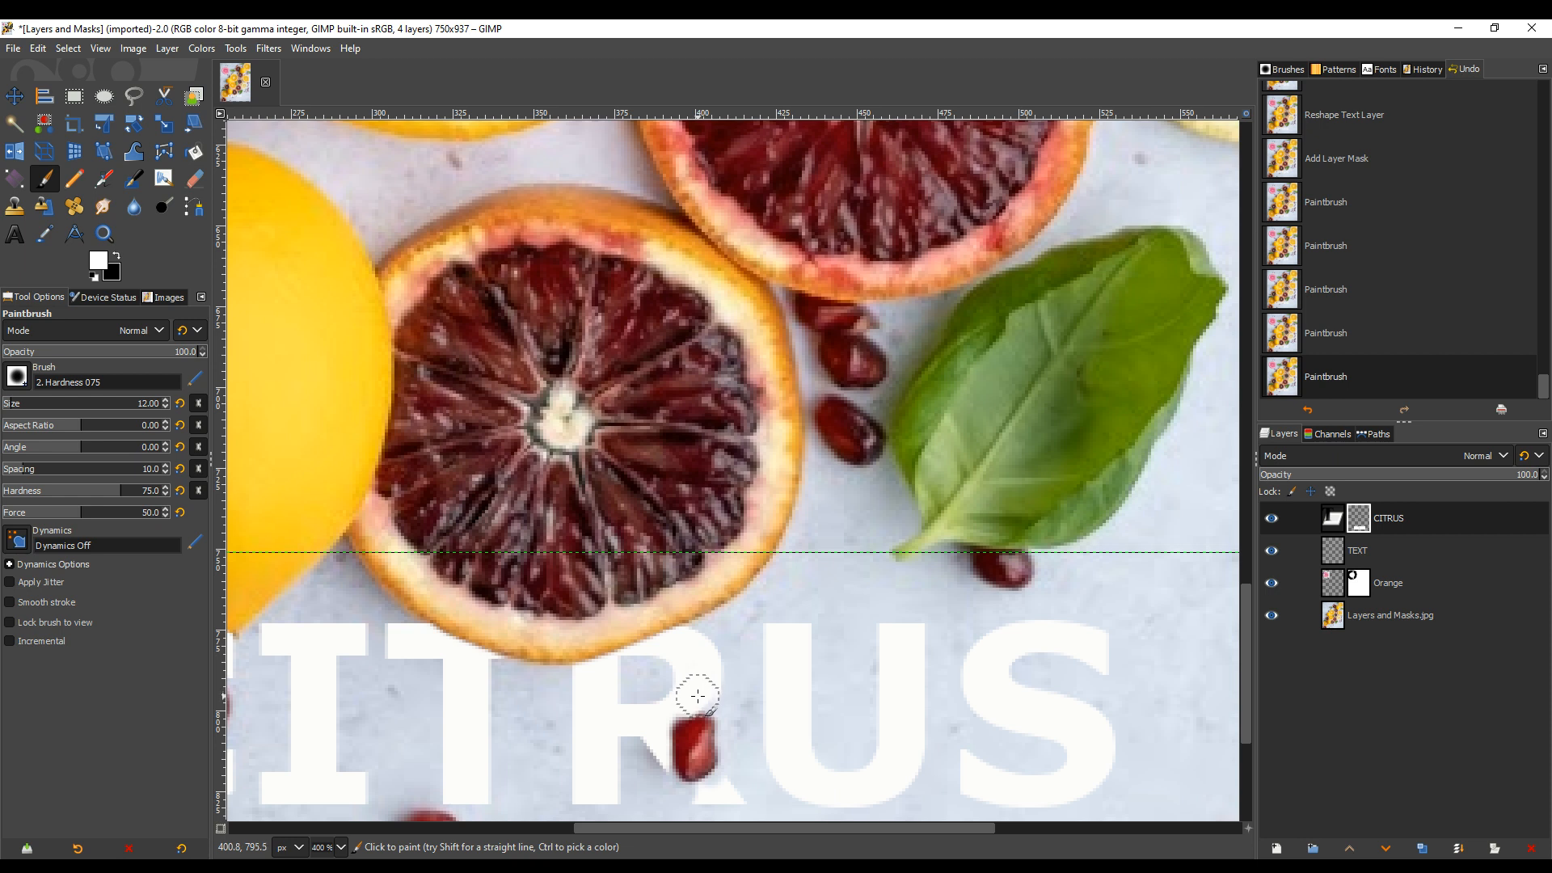
left_click(701, 695)
left_click(715, 786)
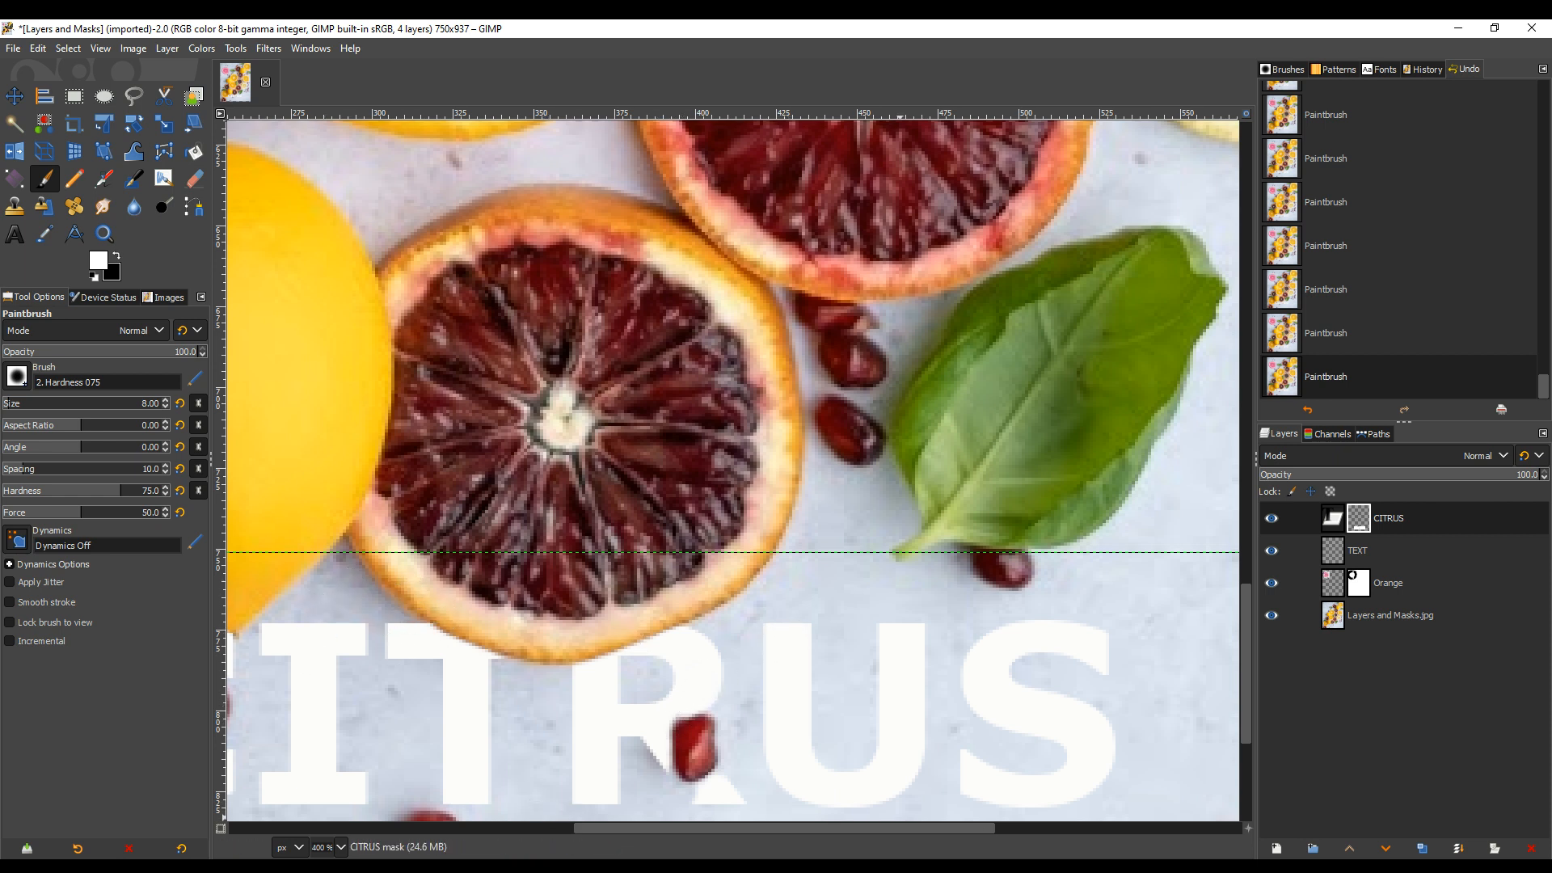
Paint black on the CITRUS mask where the C covers the lemon's tip and the orange slice's edge
left_click_drag(991, 827, 812, 827)
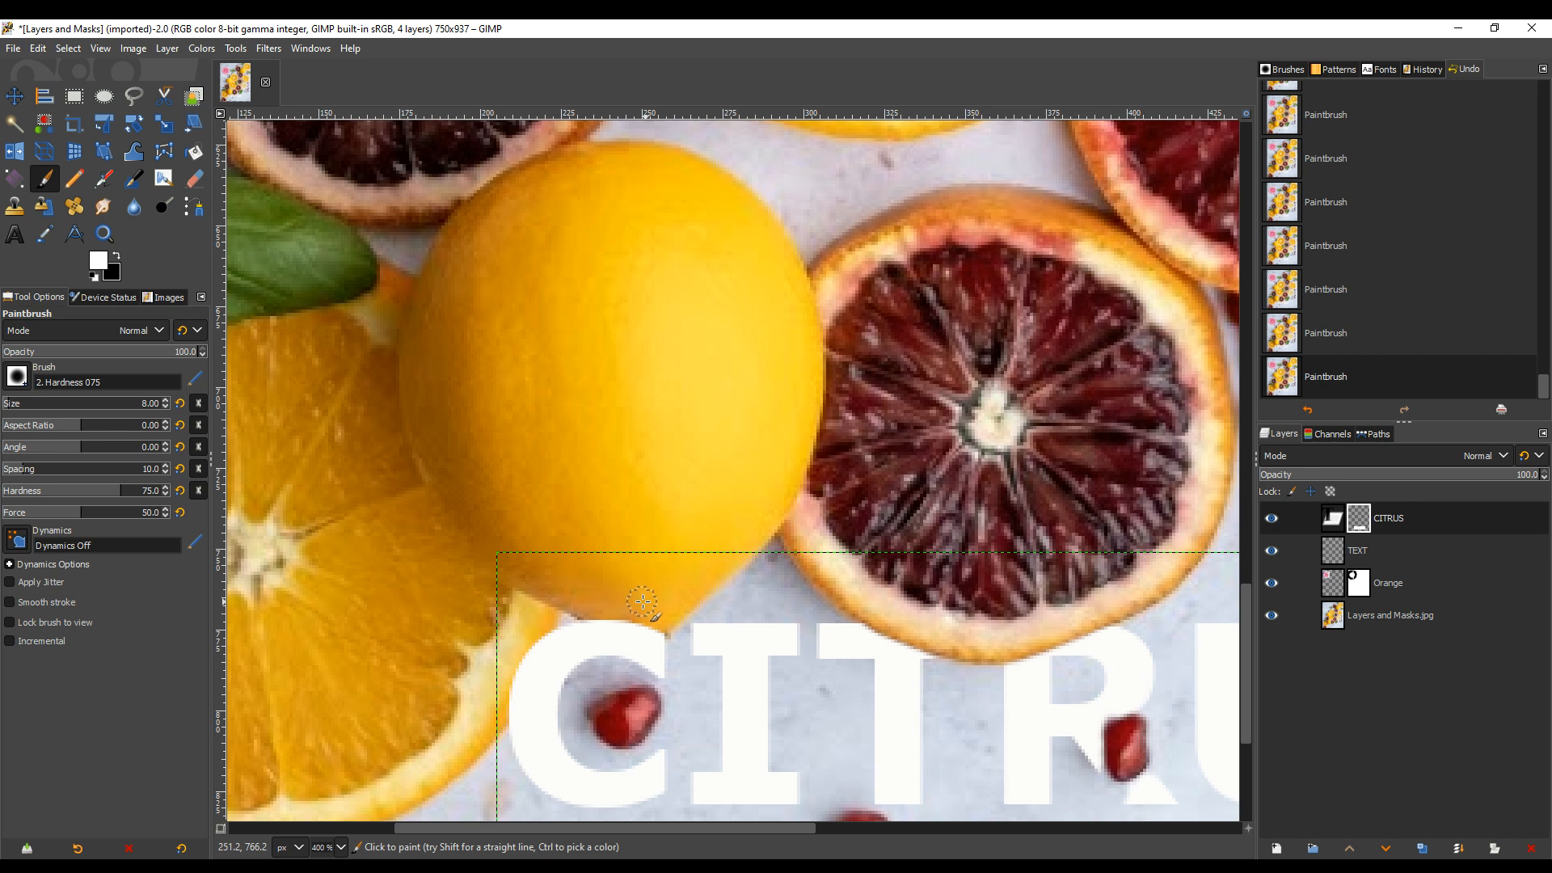
left_click(117, 257)
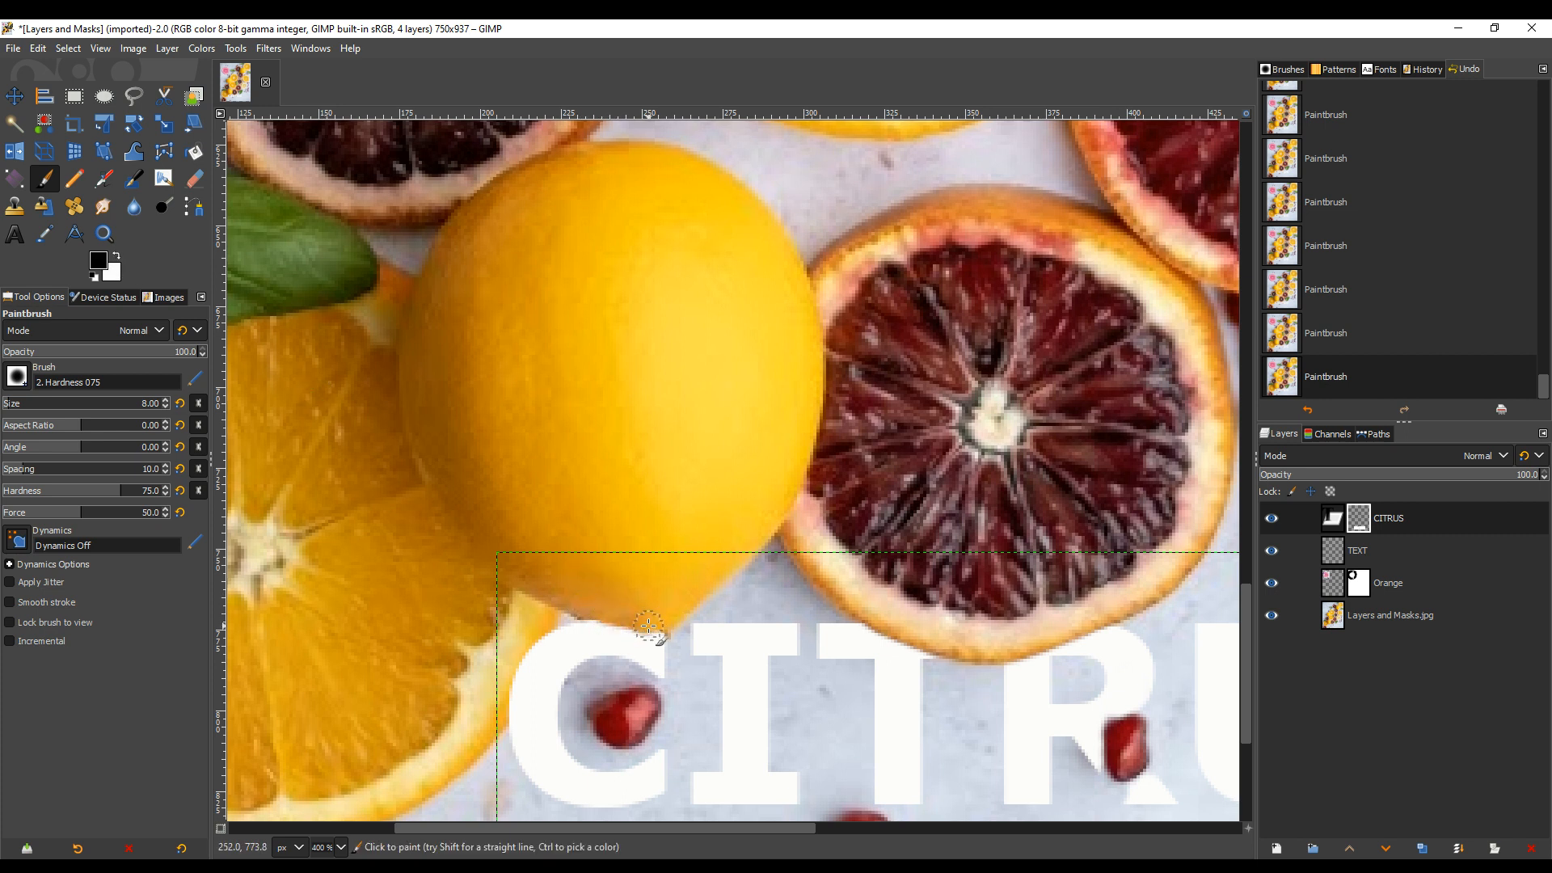
mouse_move(656, 636)
left_mouse_down()
mouse_move(586, 613)
mouse_move(661, 633)
mouse_move(565, 641)
mouse_move(534, 624)
mouse_move(488, 706)
mouse_move(507, 703)
mouse_move(542, 628)
mouse_move(503, 715)
mouse_move(625, 614)
left_mouse_up()
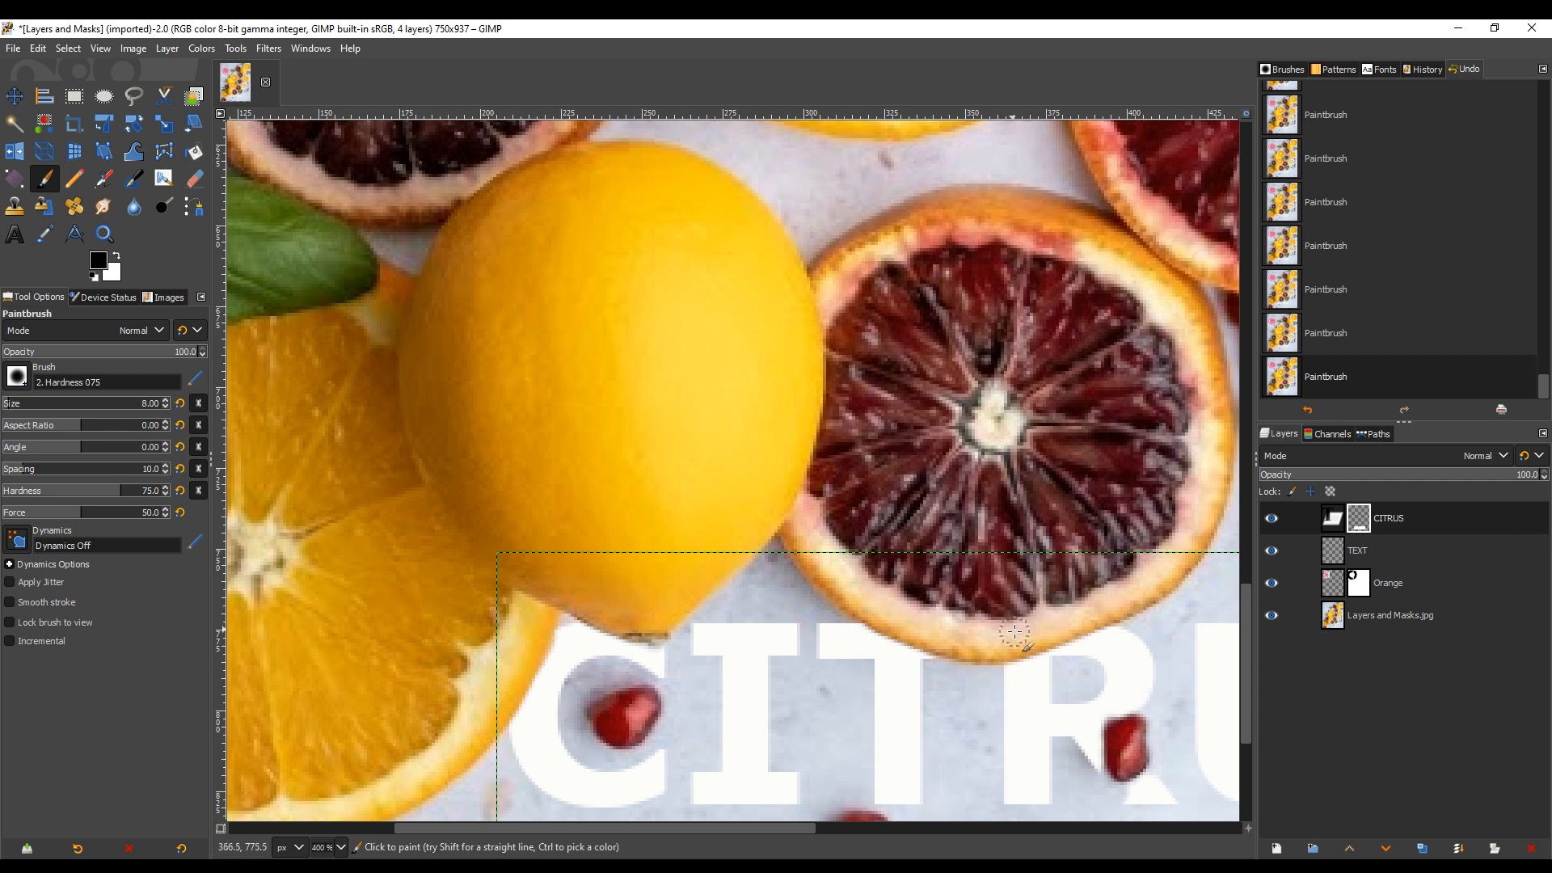
Touch up the mask around the pomegranate seed on the R, alternating white and black paint
scroll(936, 744, "down", 5)
scroll(935, 738, "up", 2)
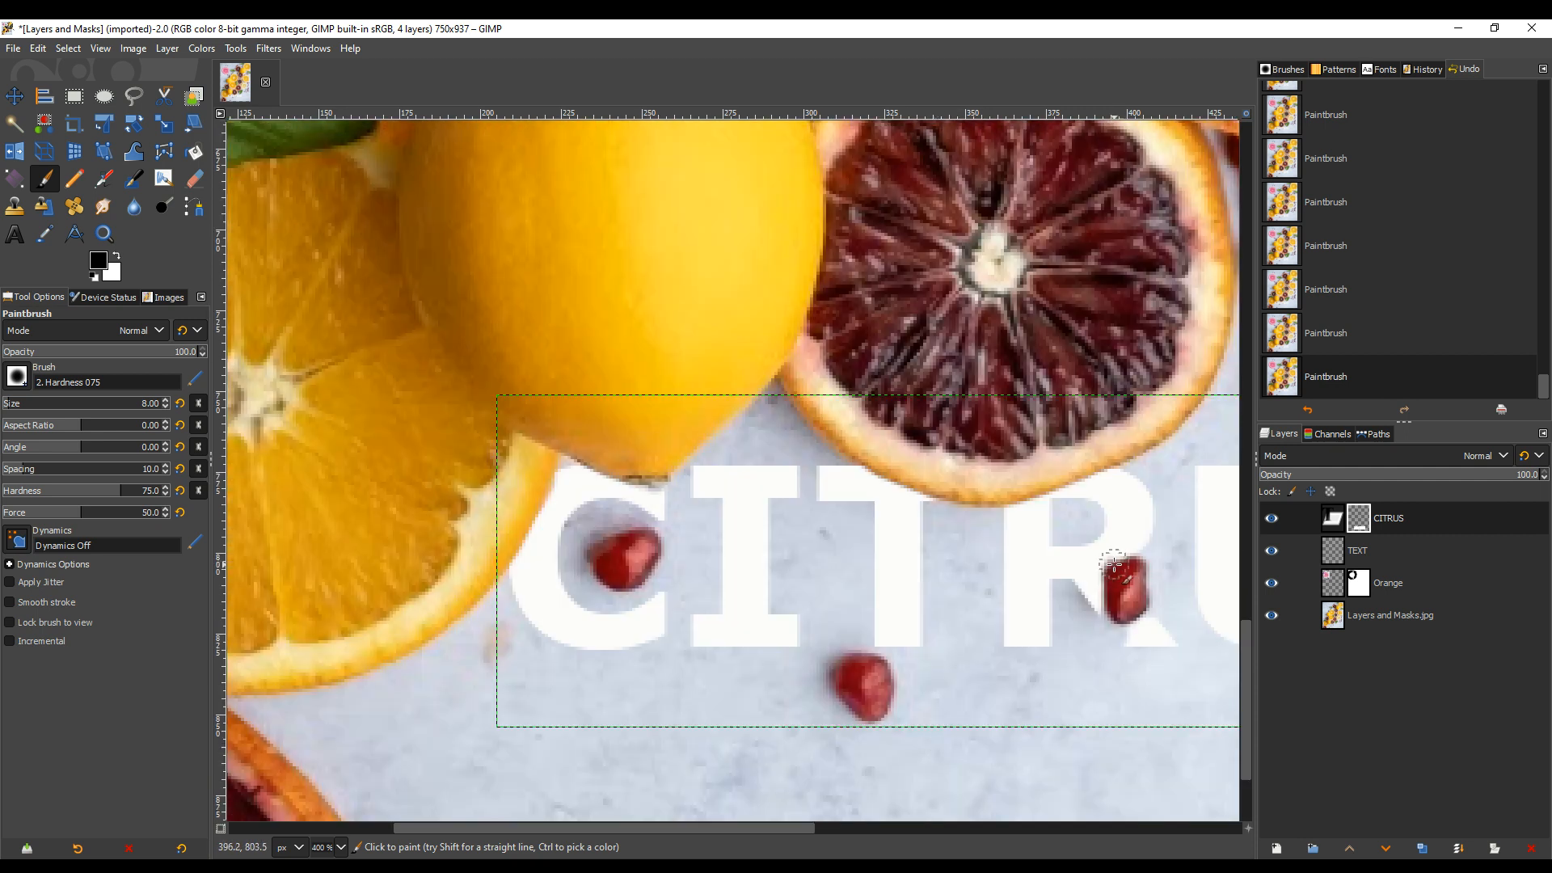
left_click(117, 258)
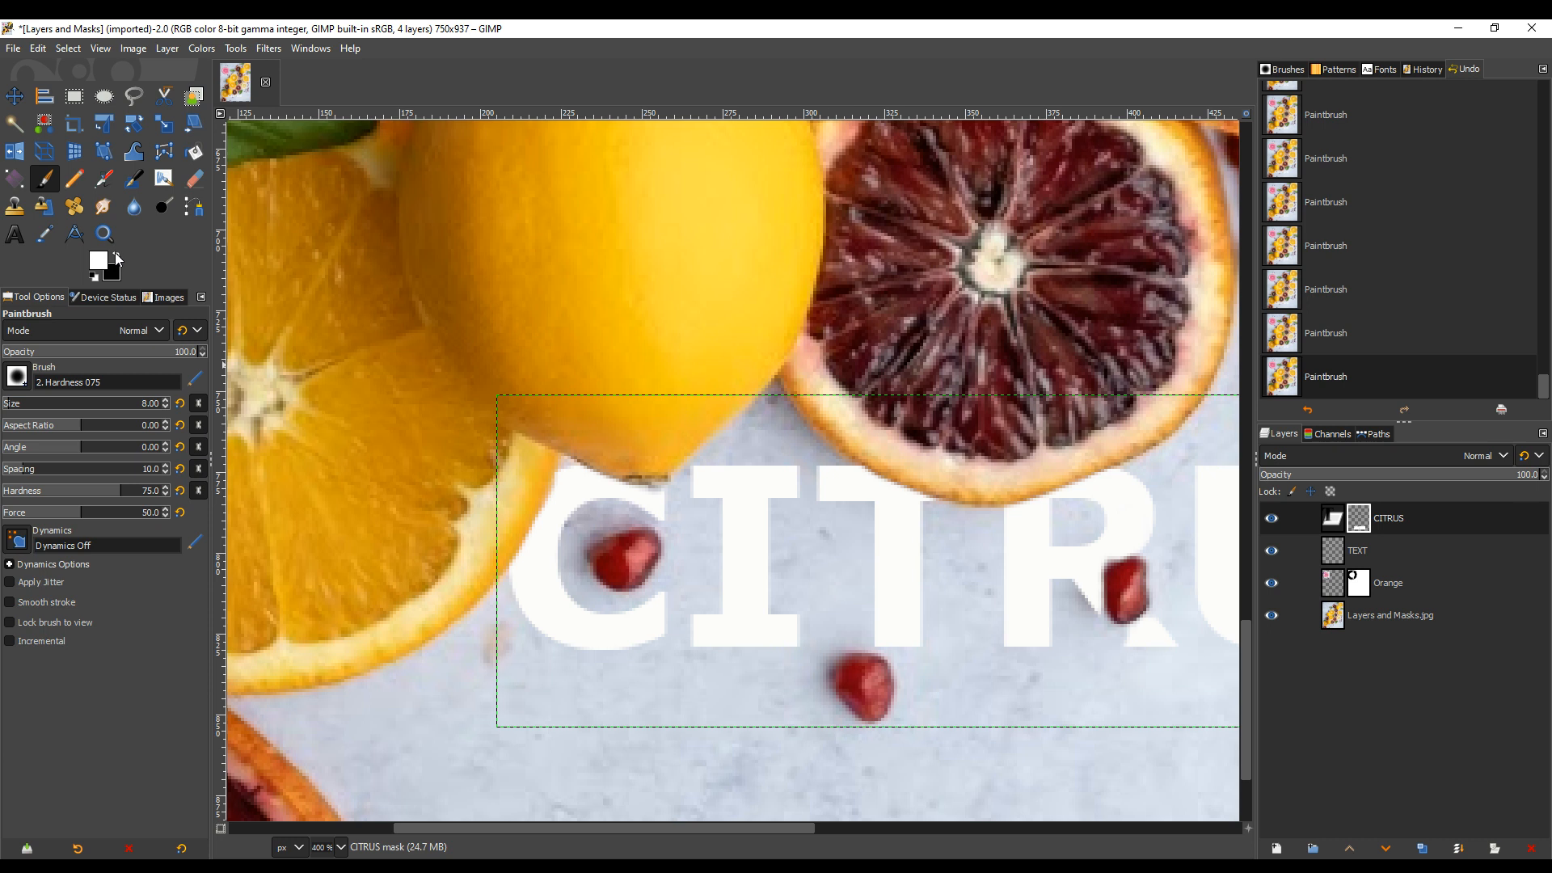
left_click(1136, 580)
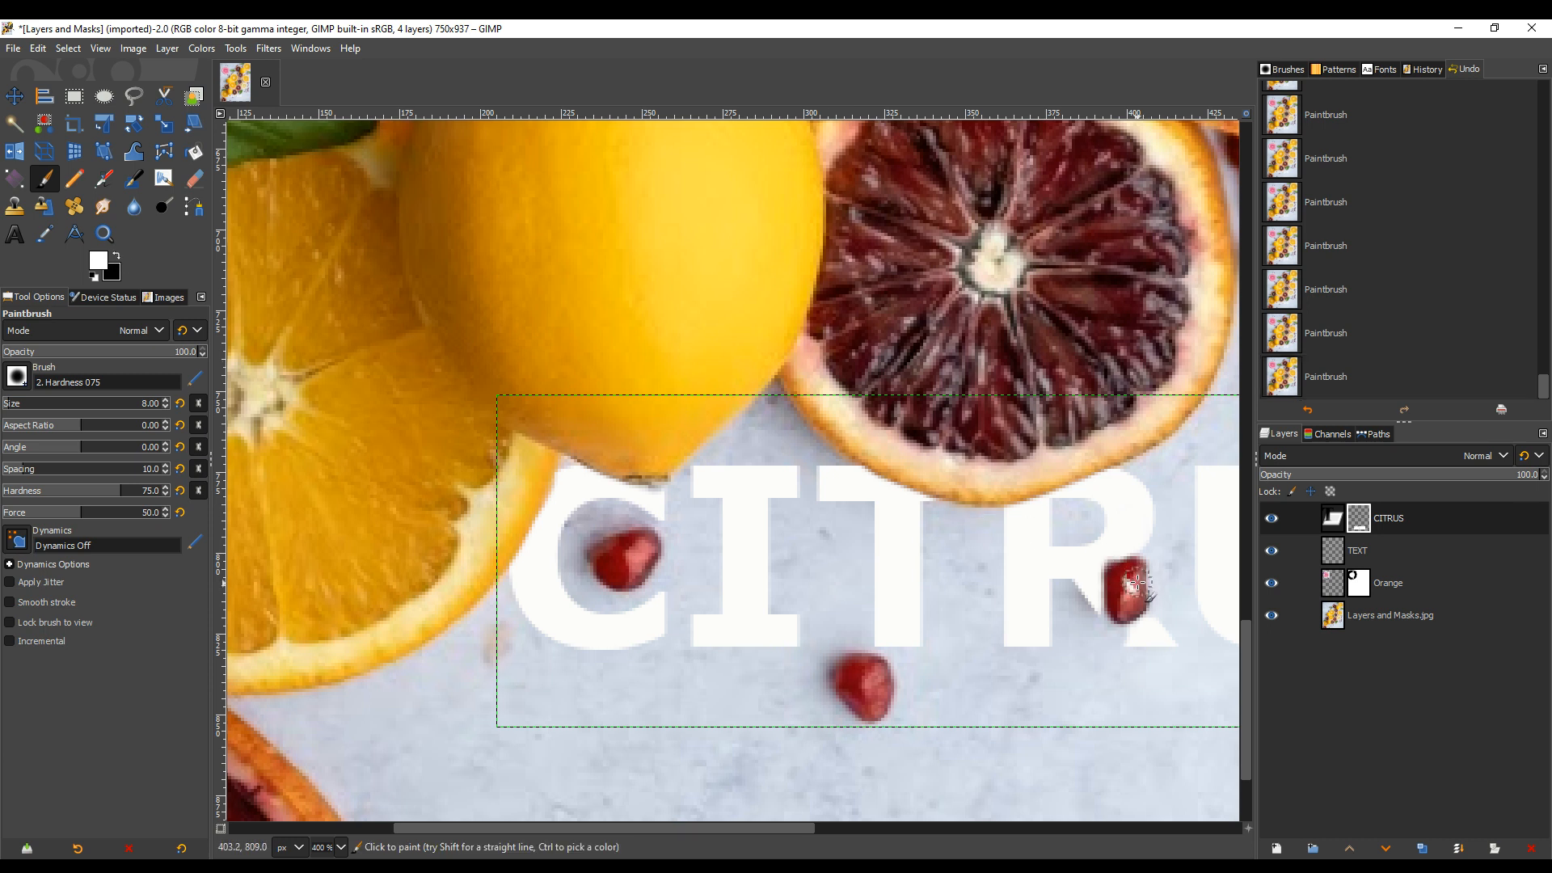
left_click(116, 256)
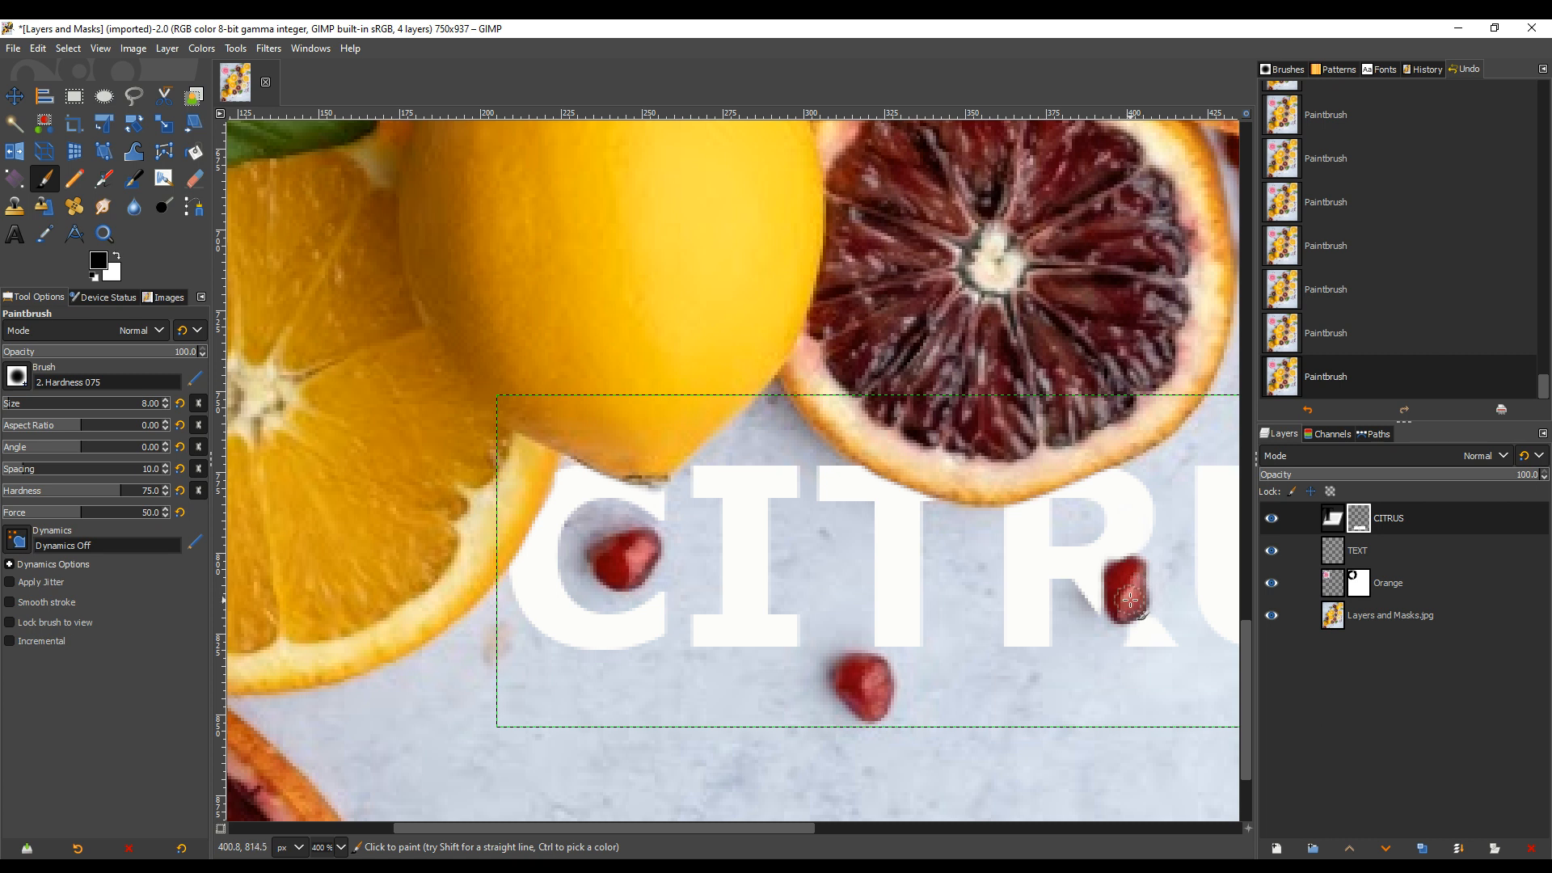
Paint white on the CITRUS mask with a size 5 brush to restore the R's leg along the seed's lower edge
scroll(1073, 642, "down", 1)
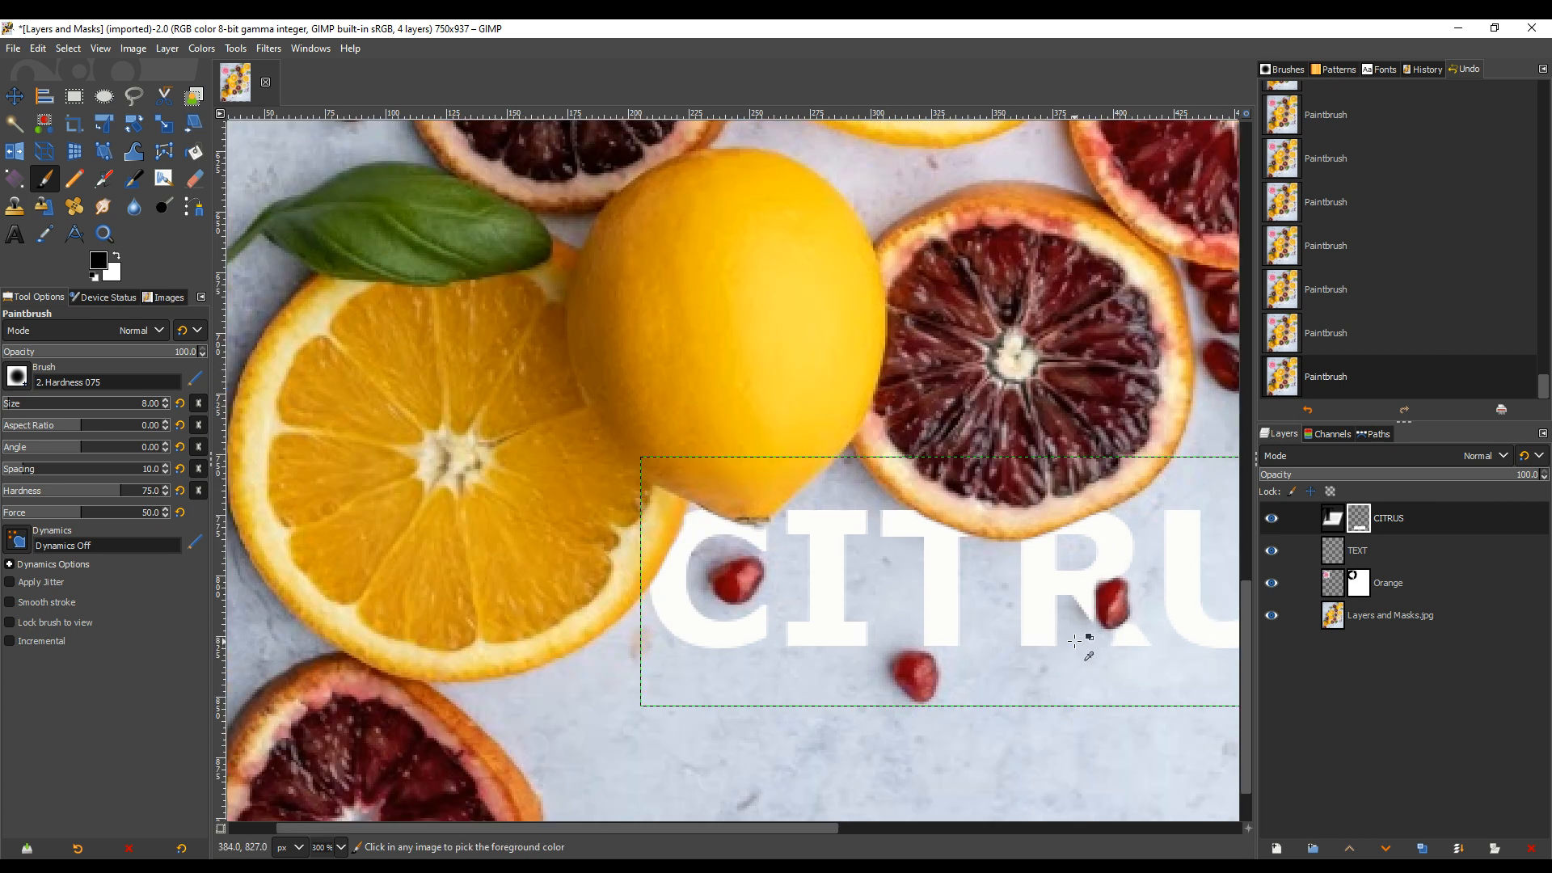
key("x")
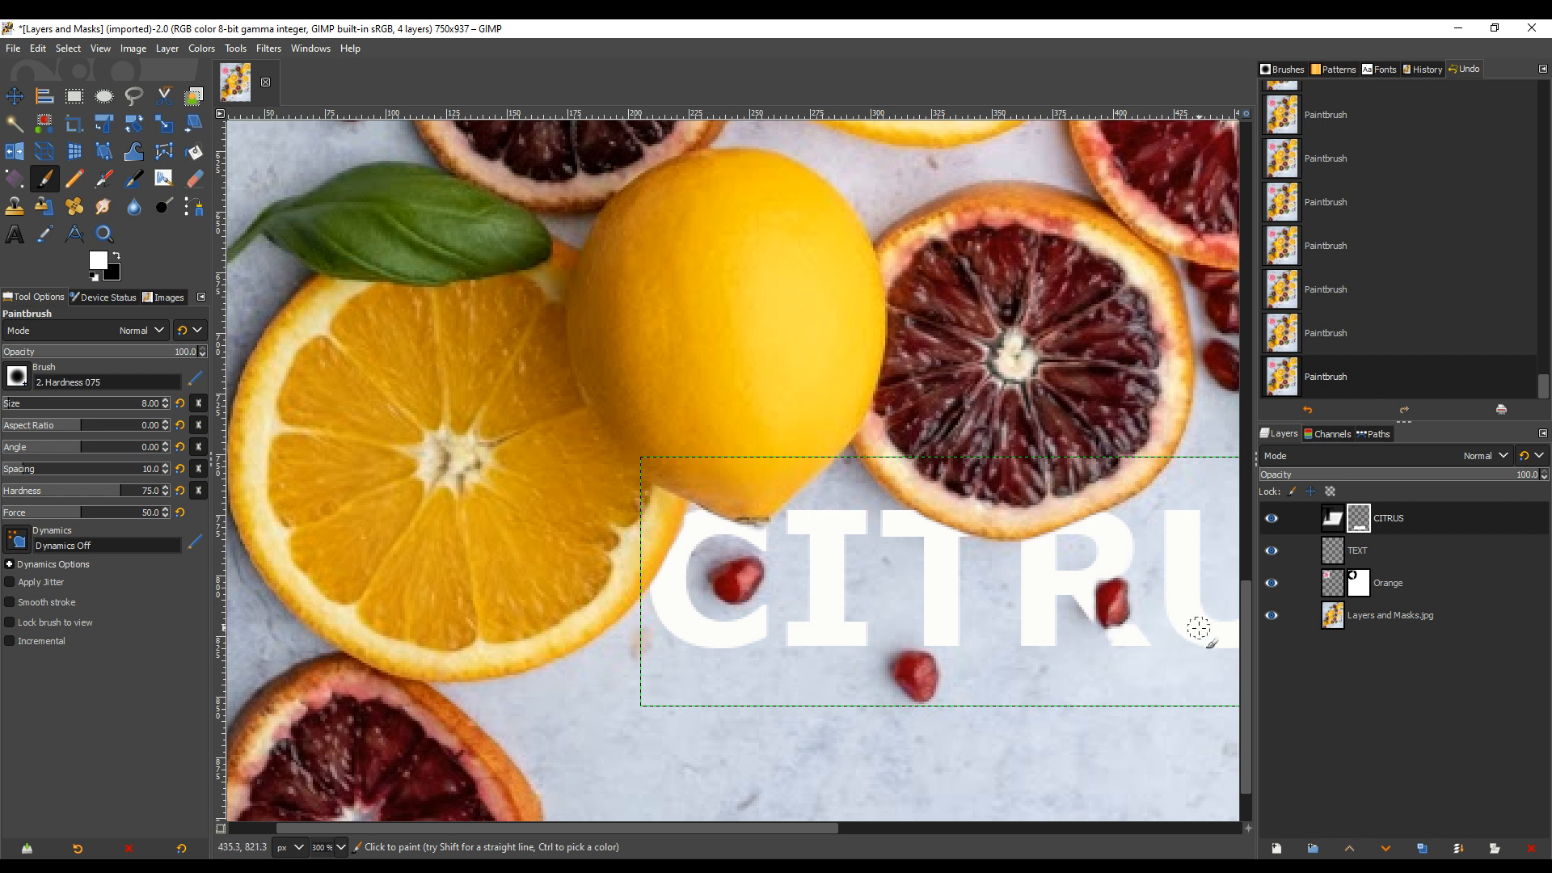
scroll(1202, 627, "up", 1)
scroll(1202, 627, "up", 3)
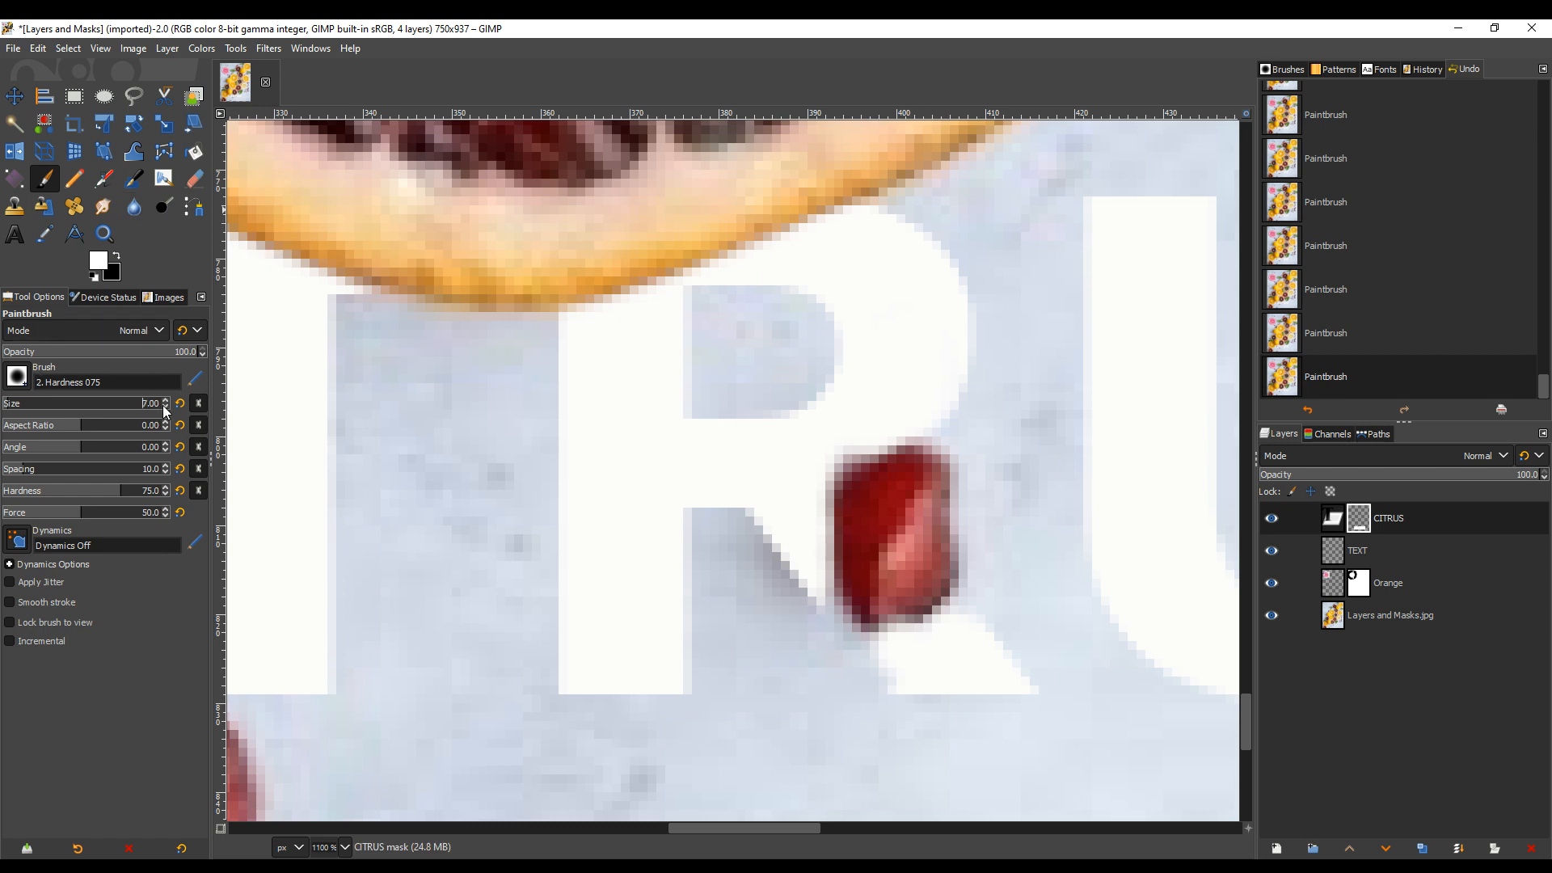
left_click(841, 607)
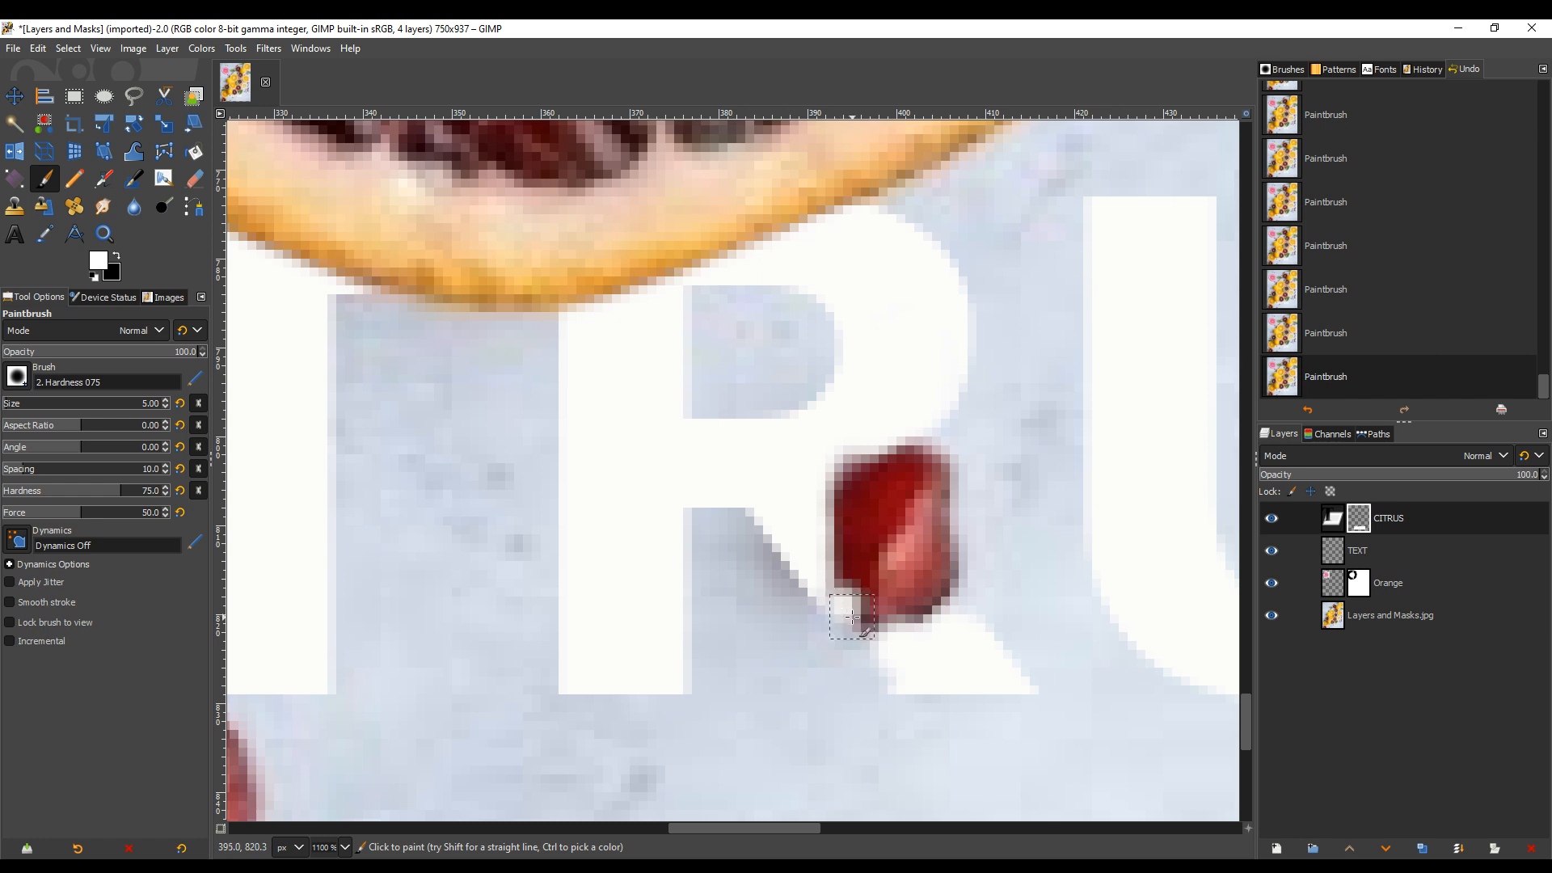
left_click(856, 617)
left_click(864, 631)
left_click(880, 649)
left_click(903, 668)
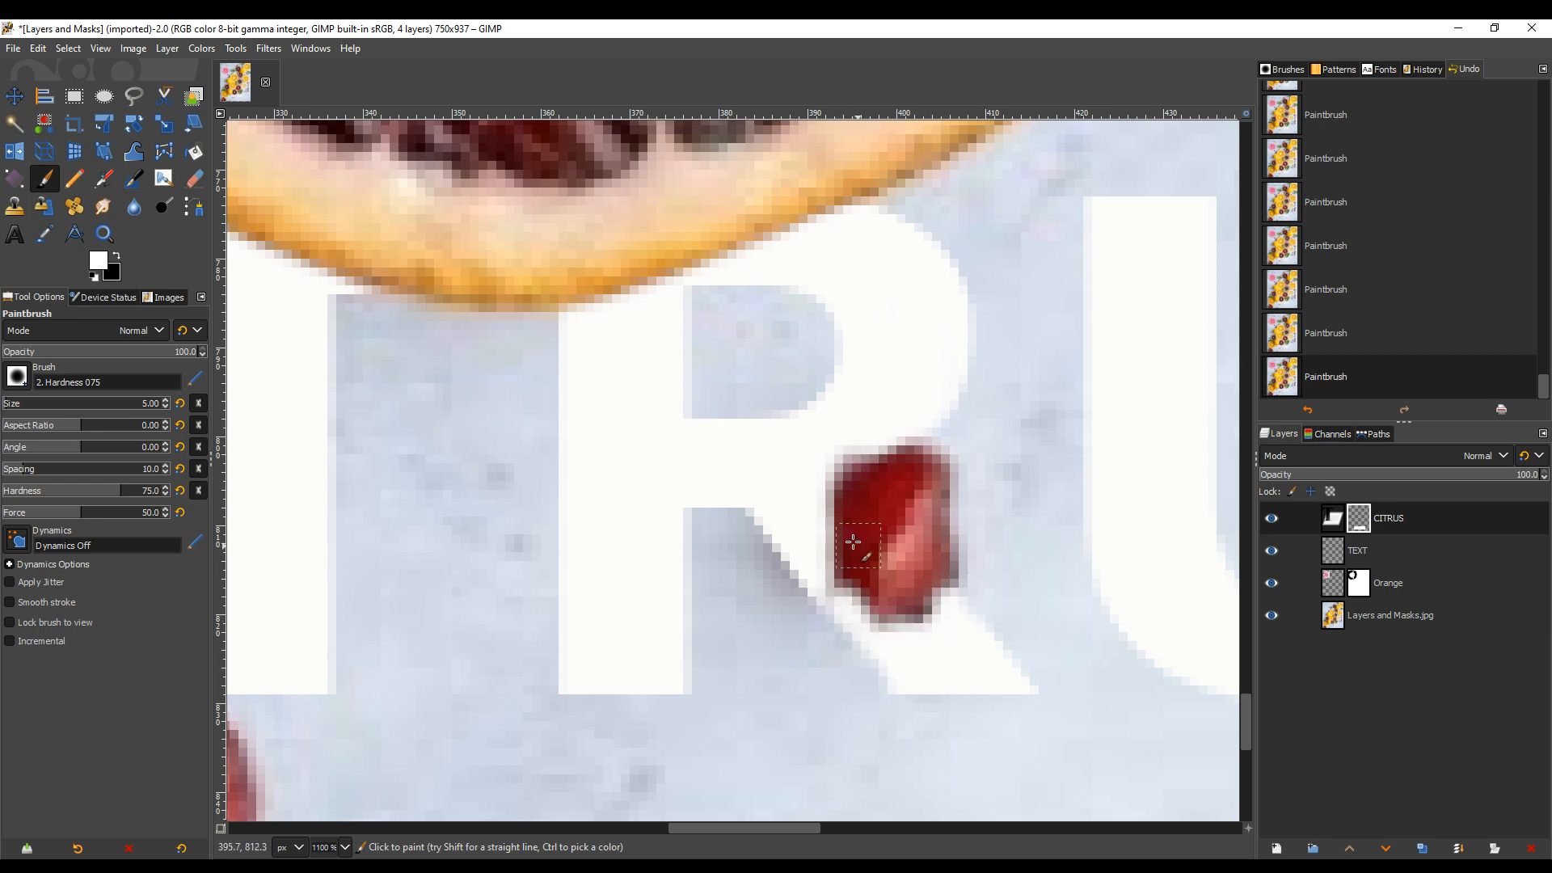
left_click(836, 588)
left_click(853, 606)
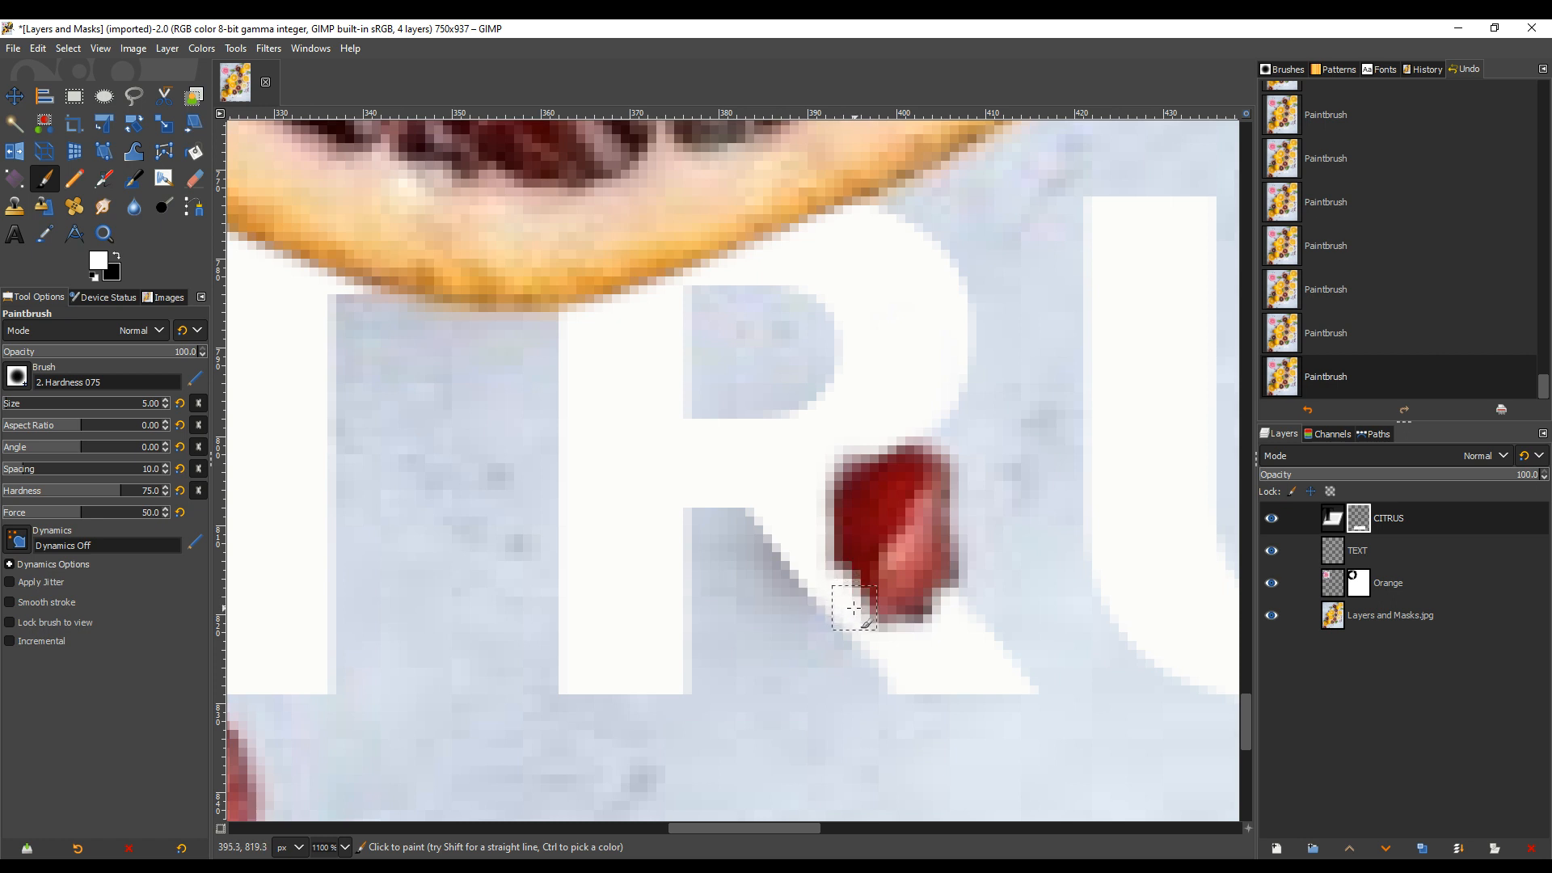
Paint black on the CITRUS mask over the lower part of the pomegranate seed on the R
scroll(914, 538, "down", 6)
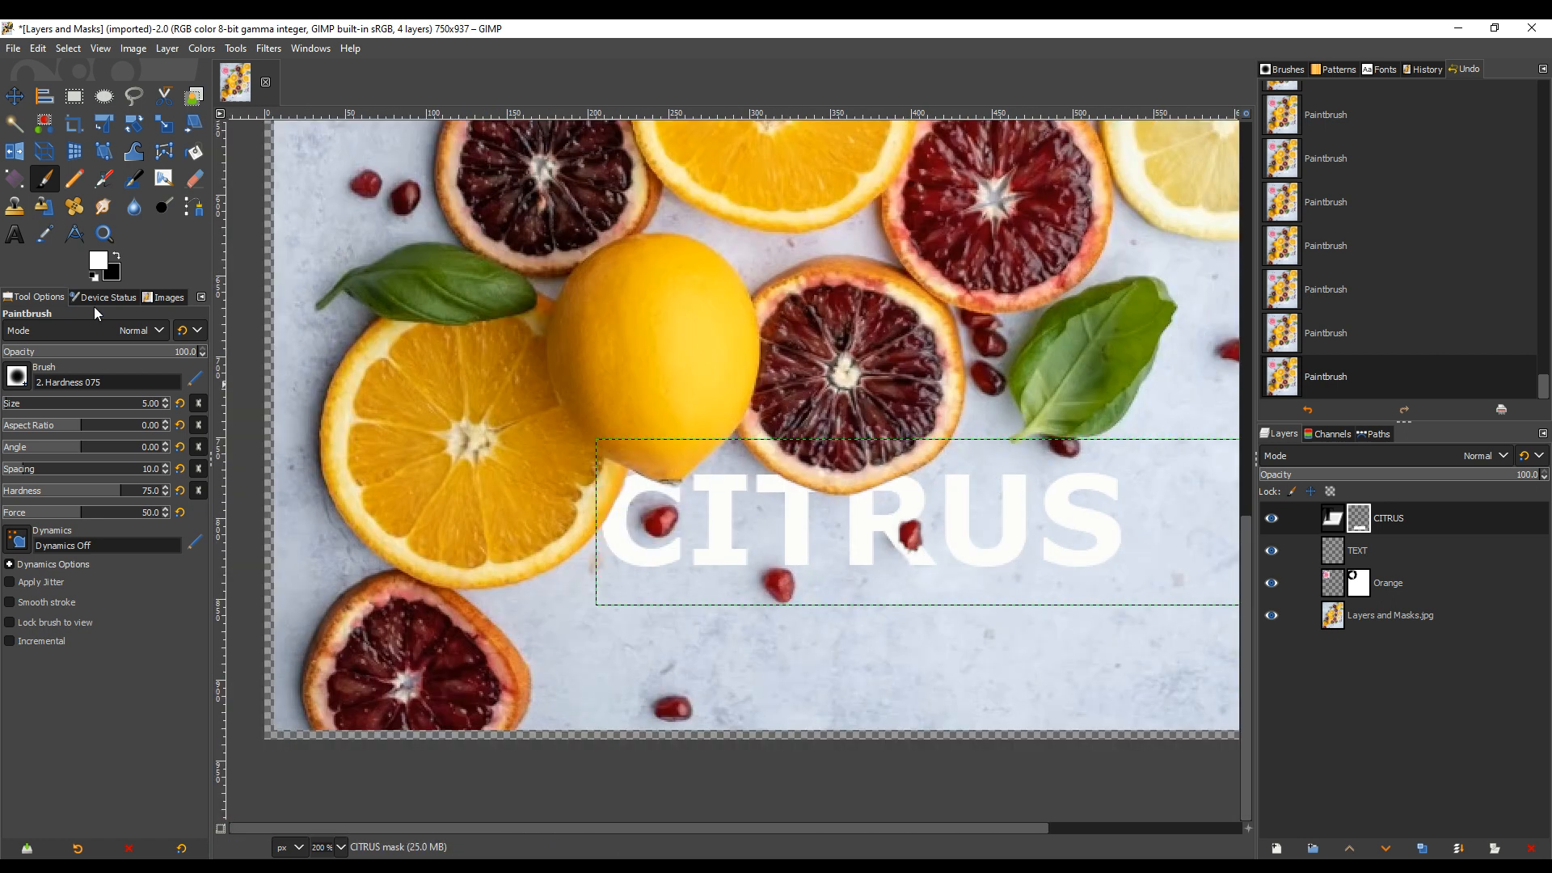
left_click(115, 256)
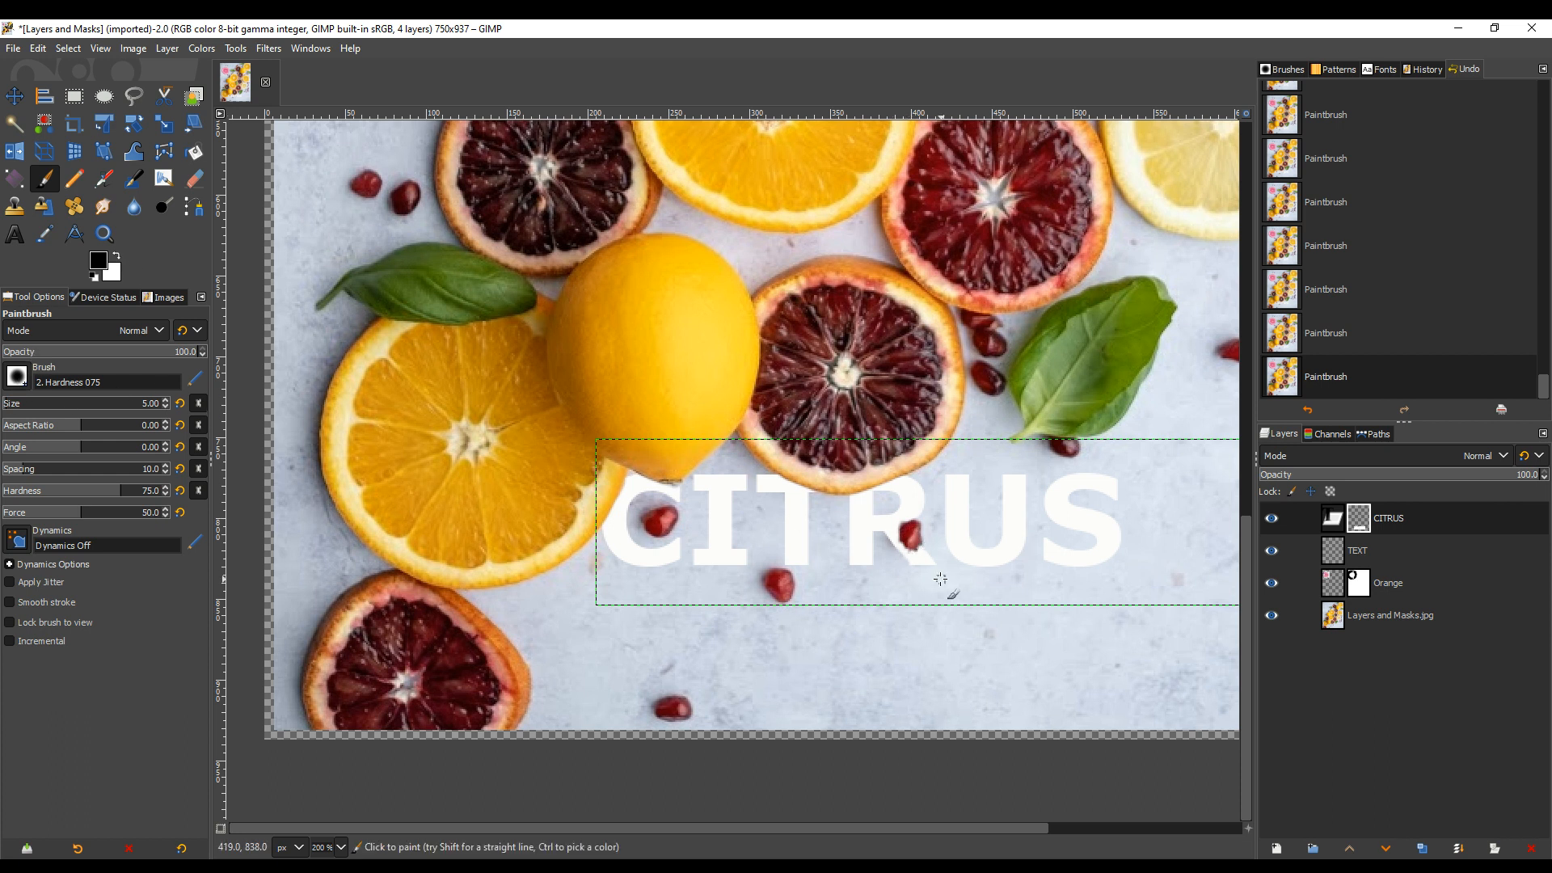
left_click(907, 545)
left_click(915, 549)
left_click(909, 531)
left_click(910, 544)
Examine how the masked CITRUS text sits behind the fruit and seeds in the whole image, and look over the available color adjustments
scroll(1009, 499, "down", 2)
scroll(1003, 497, "up", 3)
scroll(999, 495, "down", 1)
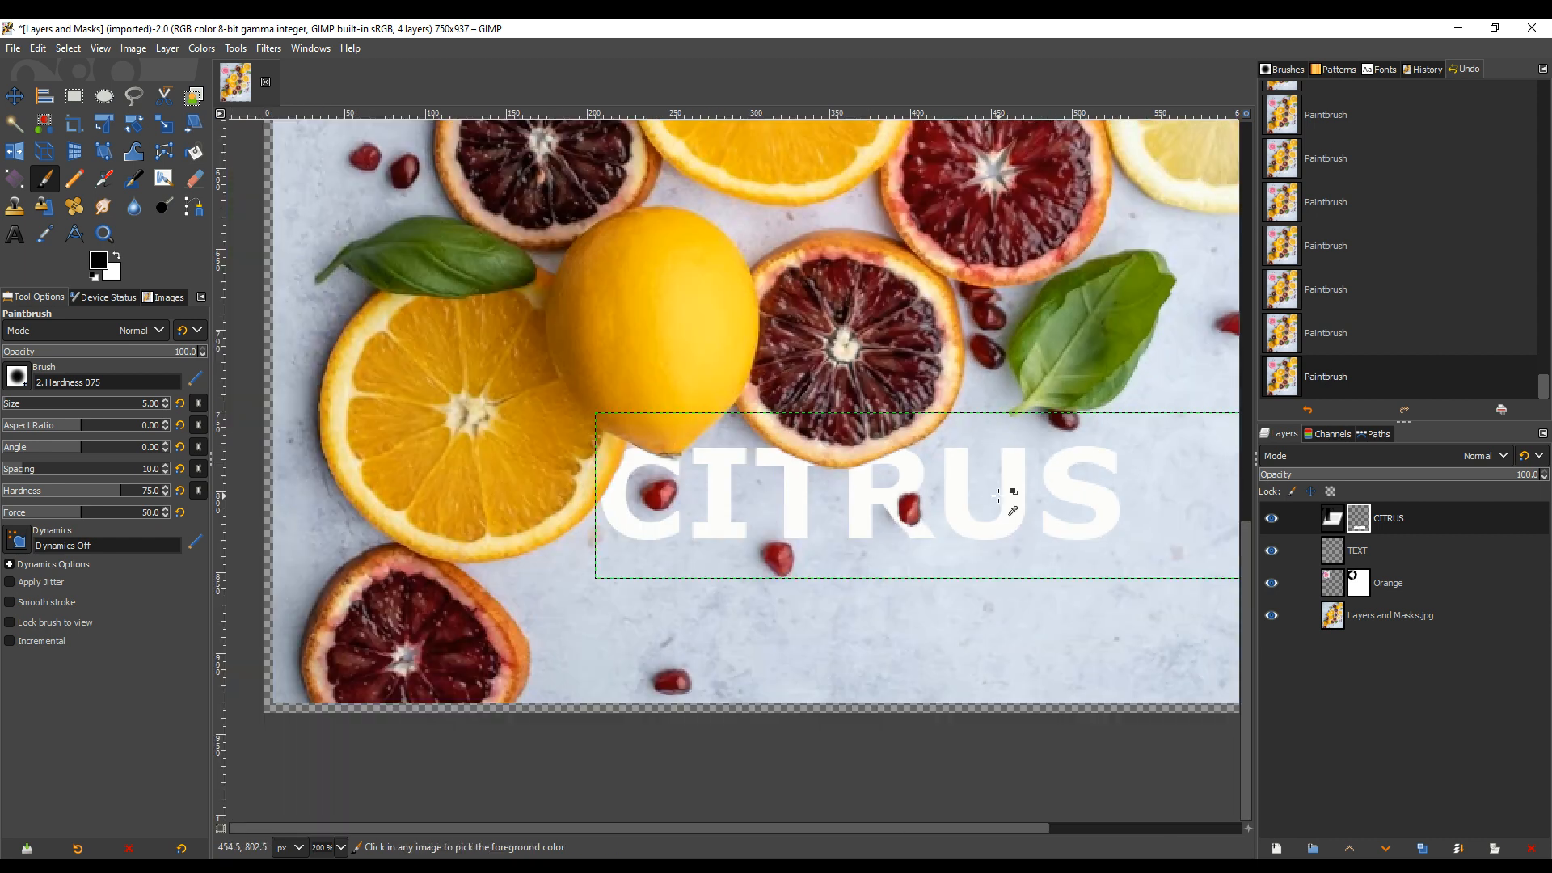
scroll(999, 495, "down", 1)
scroll(992, 500, "up", 1)
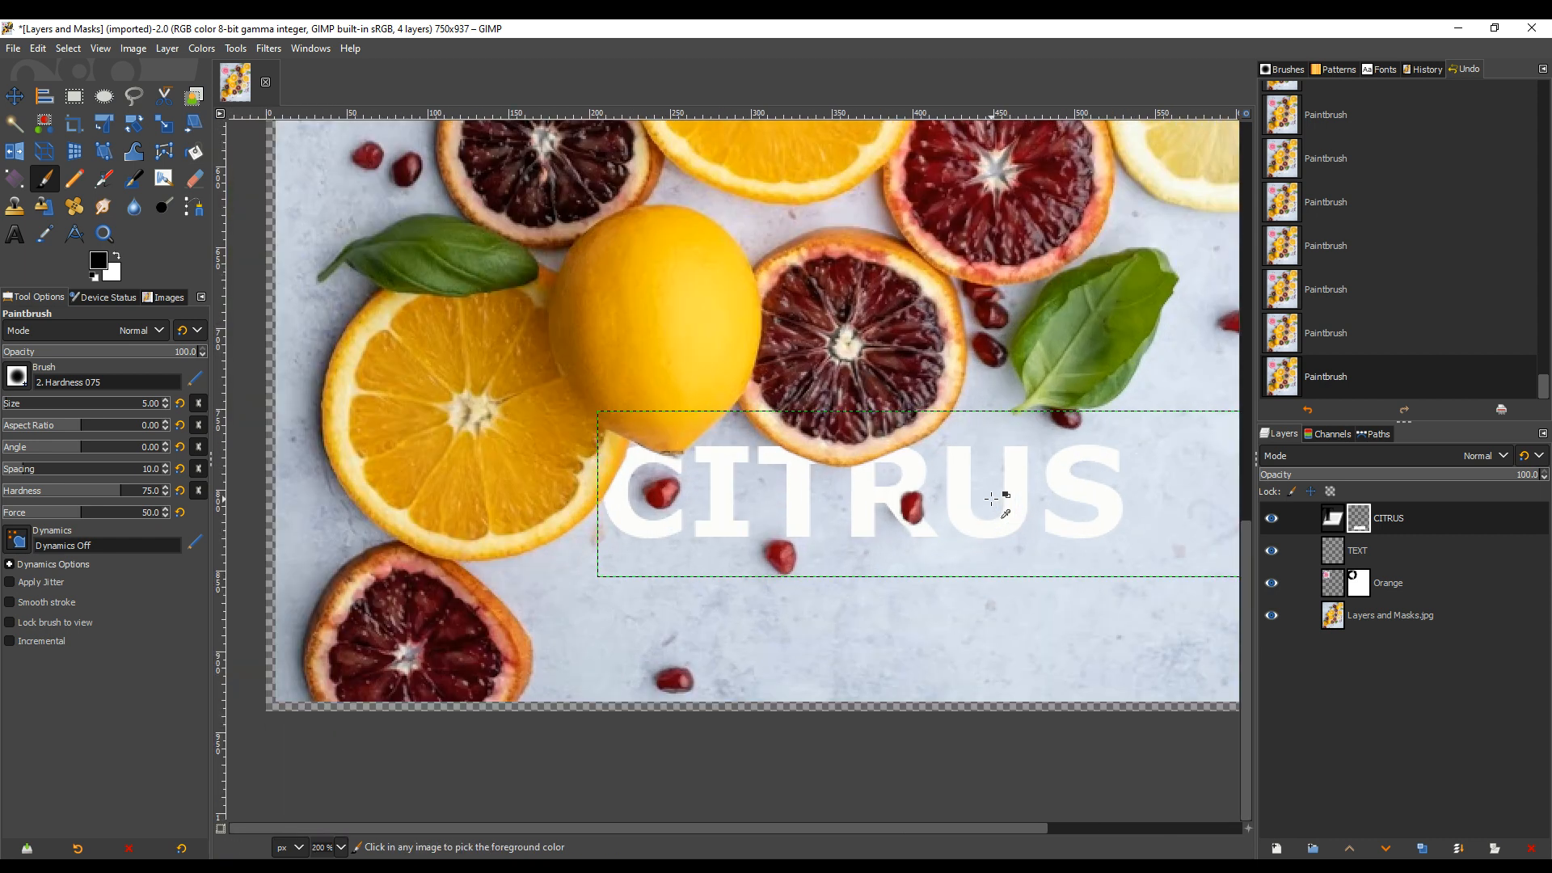
scroll(992, 500, "down", 2)
scroll(871, 249, "up", 5)
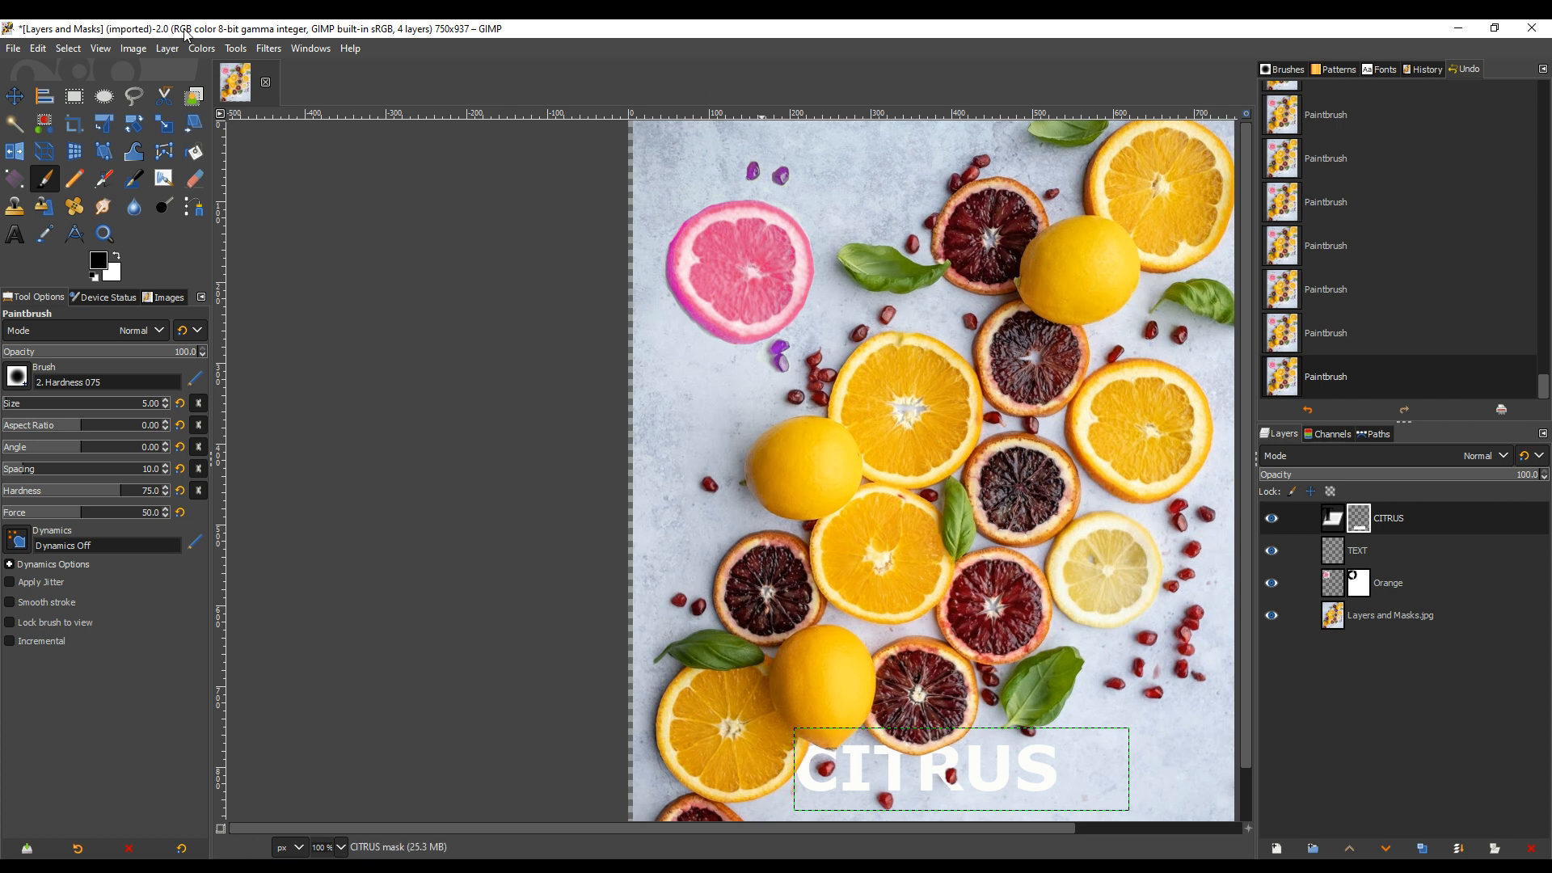
left_click(202, 47)
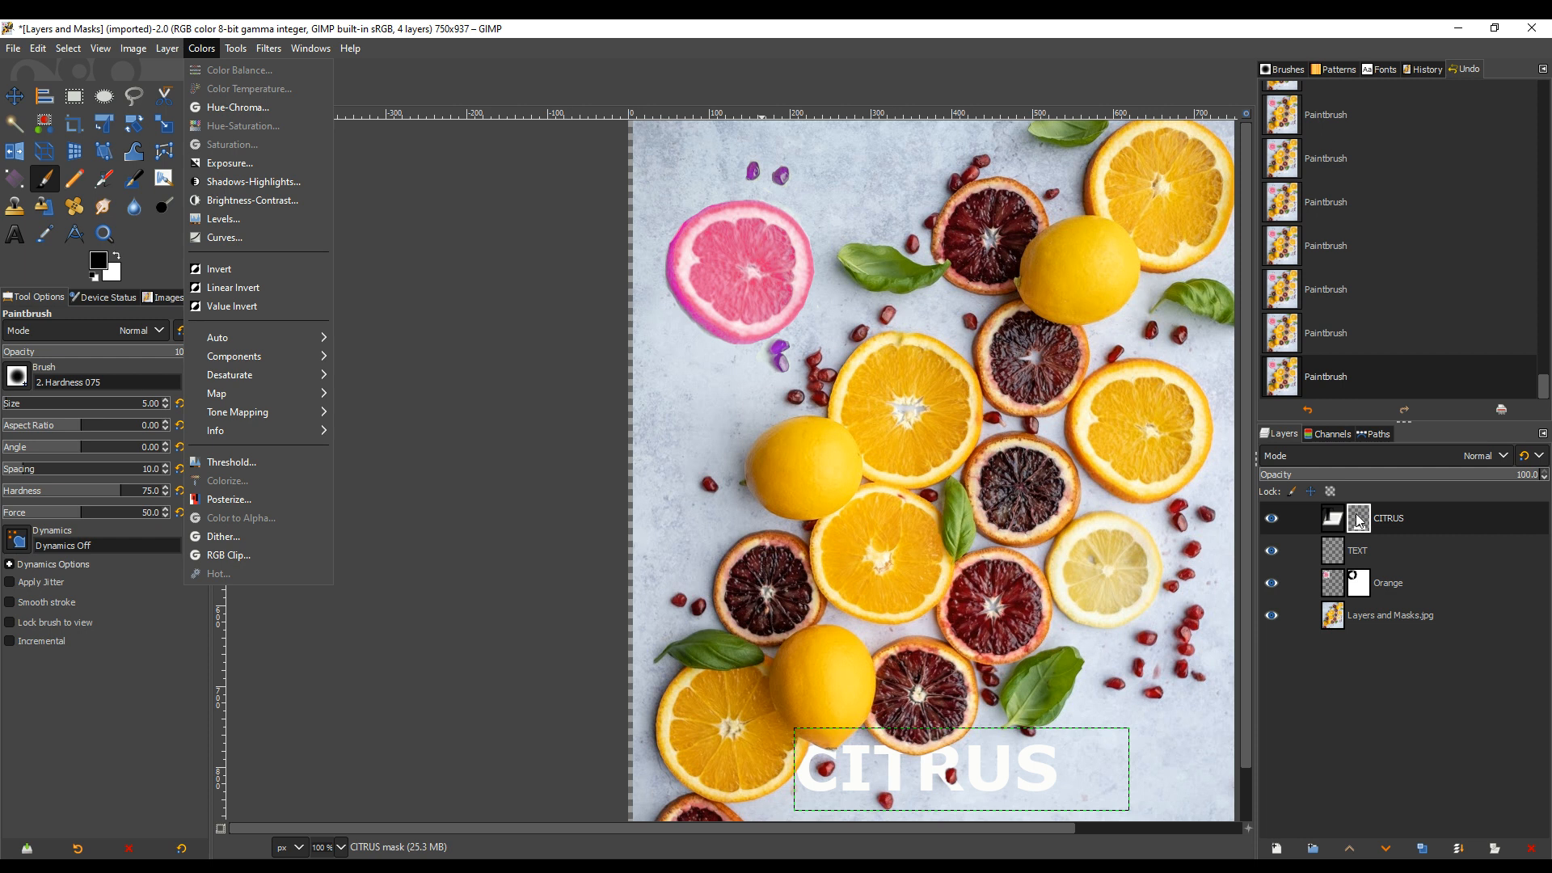
left_click(1363, 588)
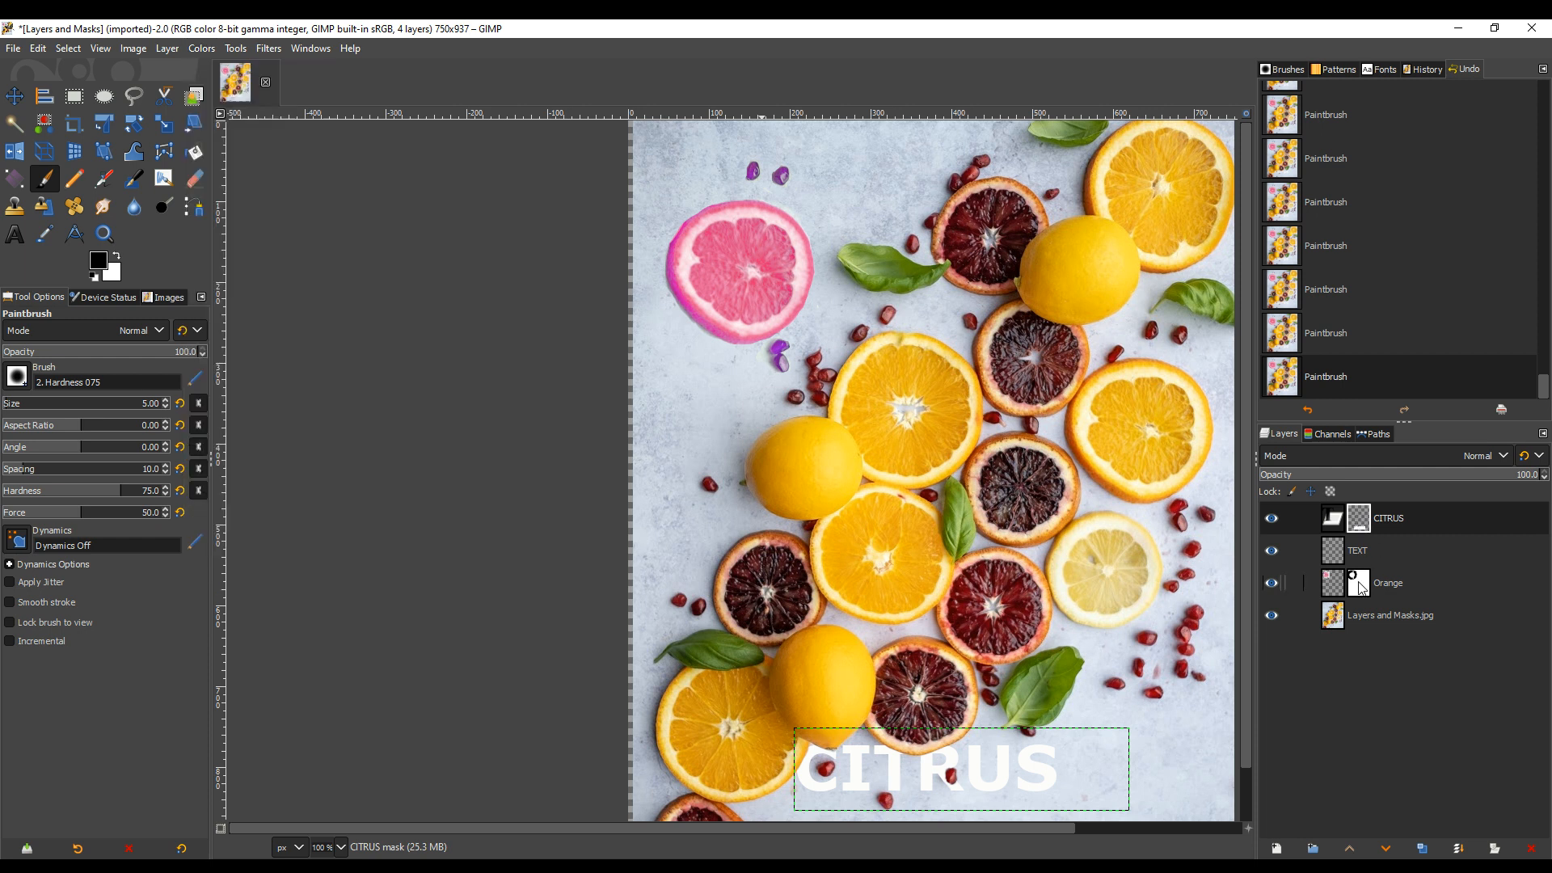